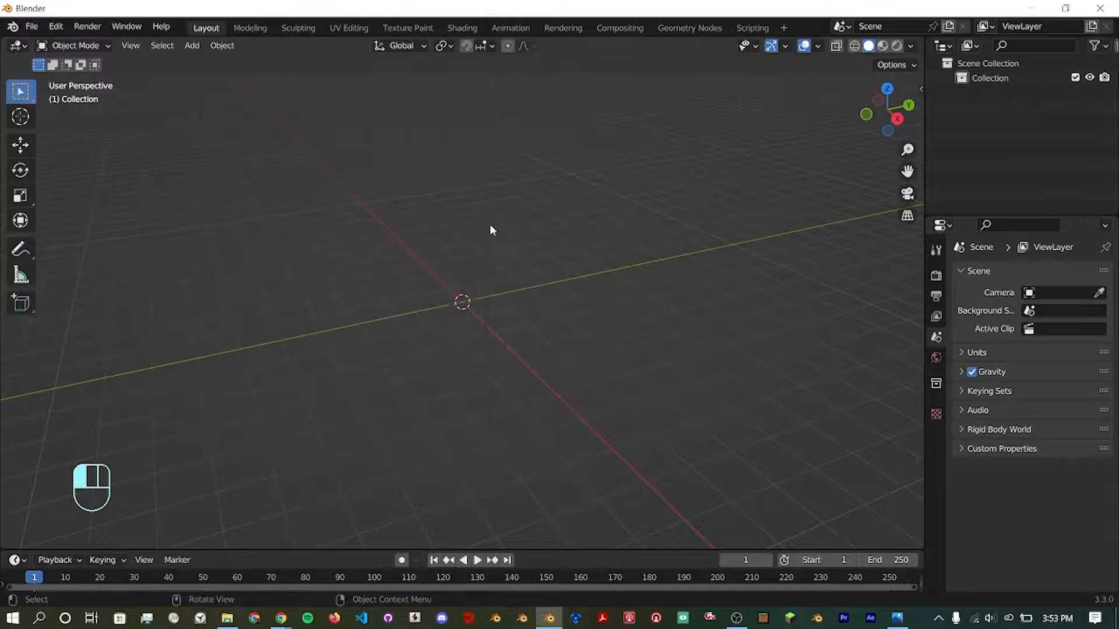
Import the SVG file stadia_controller_FILL0_wght400_GRAD0_opsz48.svg into the scene.
key("F4")
mouse_move(463, 298)
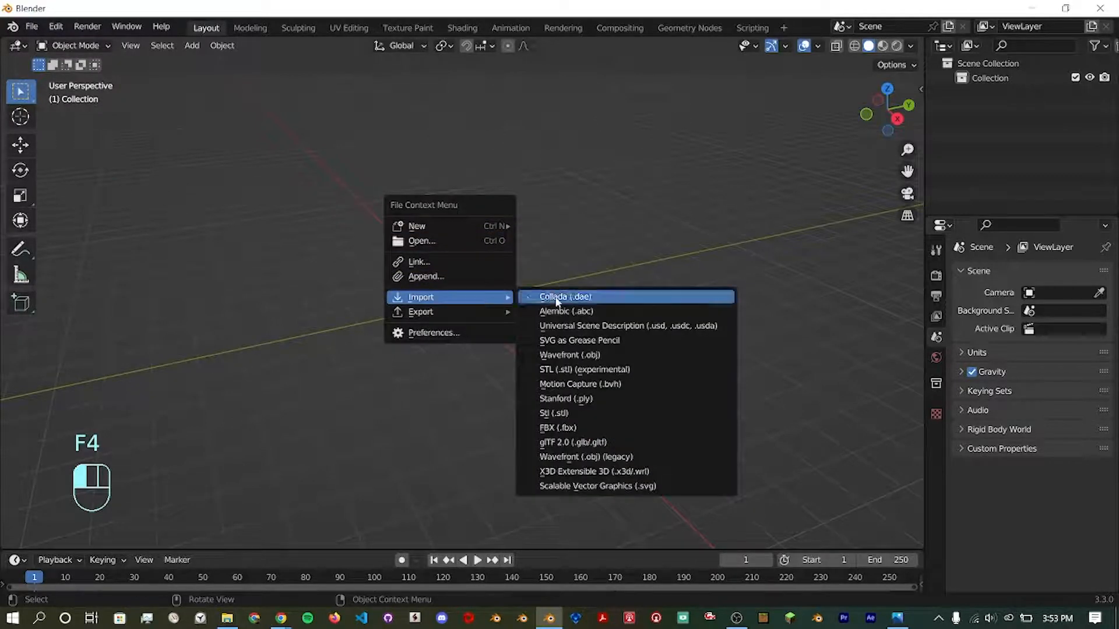
left_click(656, 485)
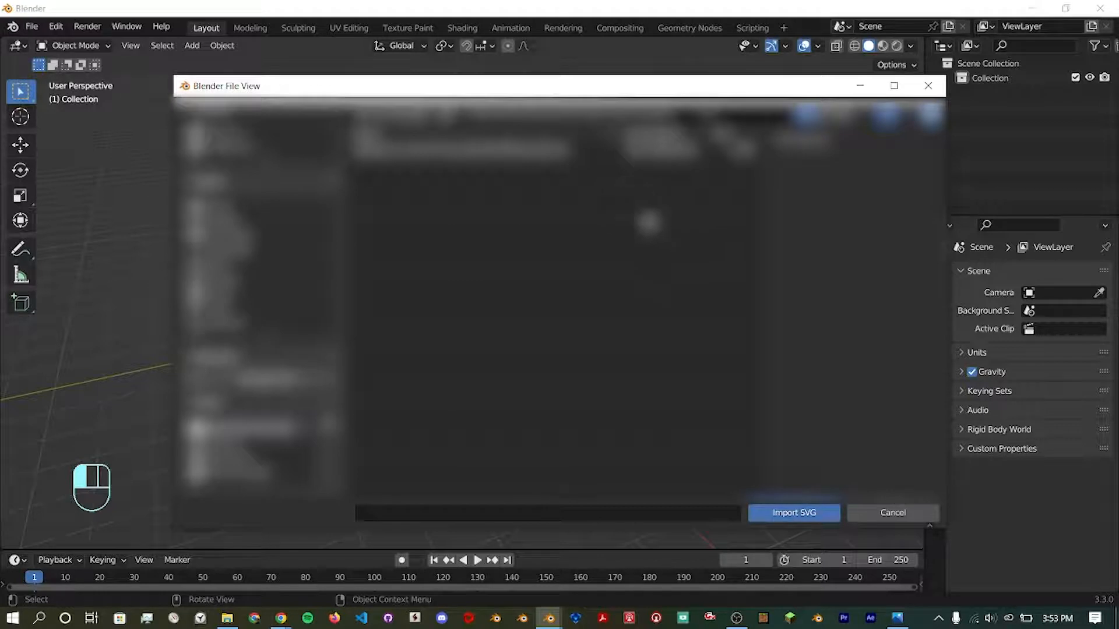
left_click(598, 154)
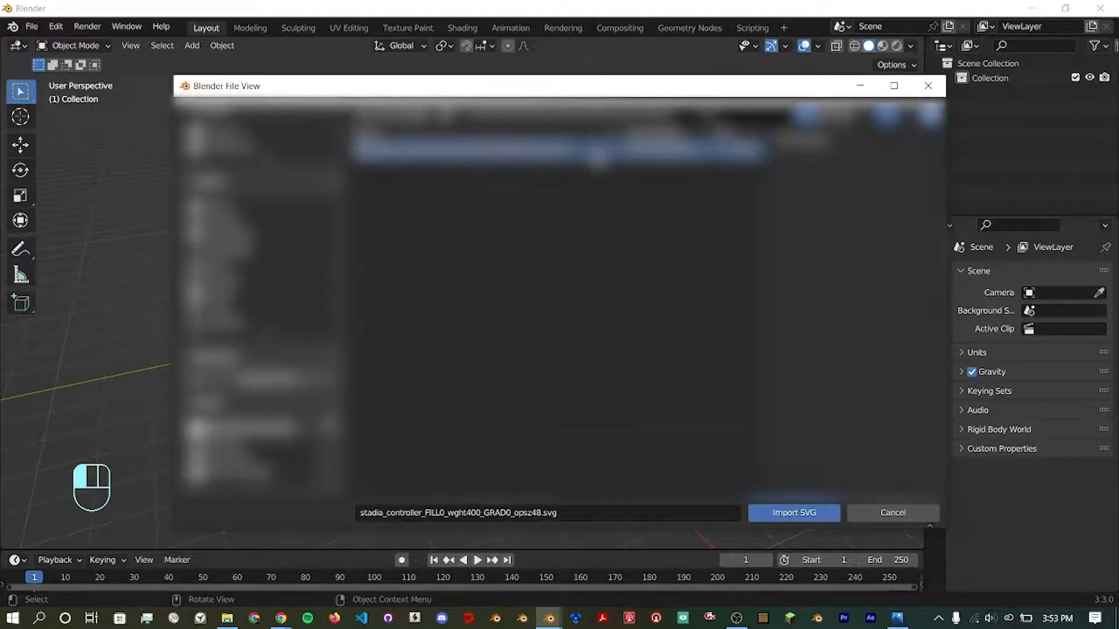
left_click(797, 512)
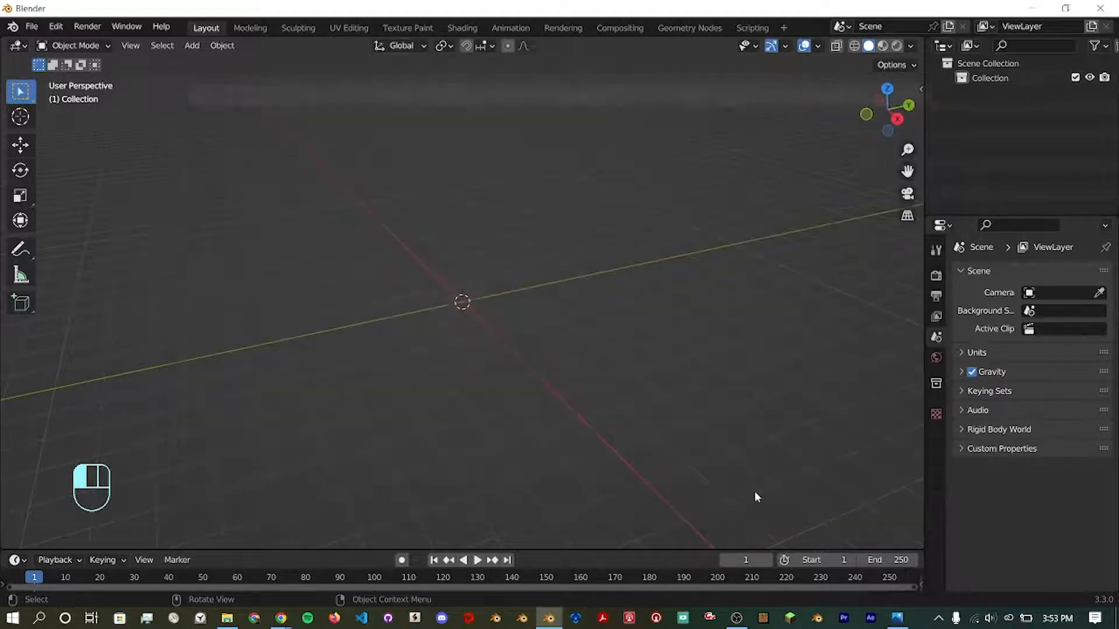
Select the imported controller curve and scale it up by a factor of 200.
middle_click_drag(524, 378, 457, 380)
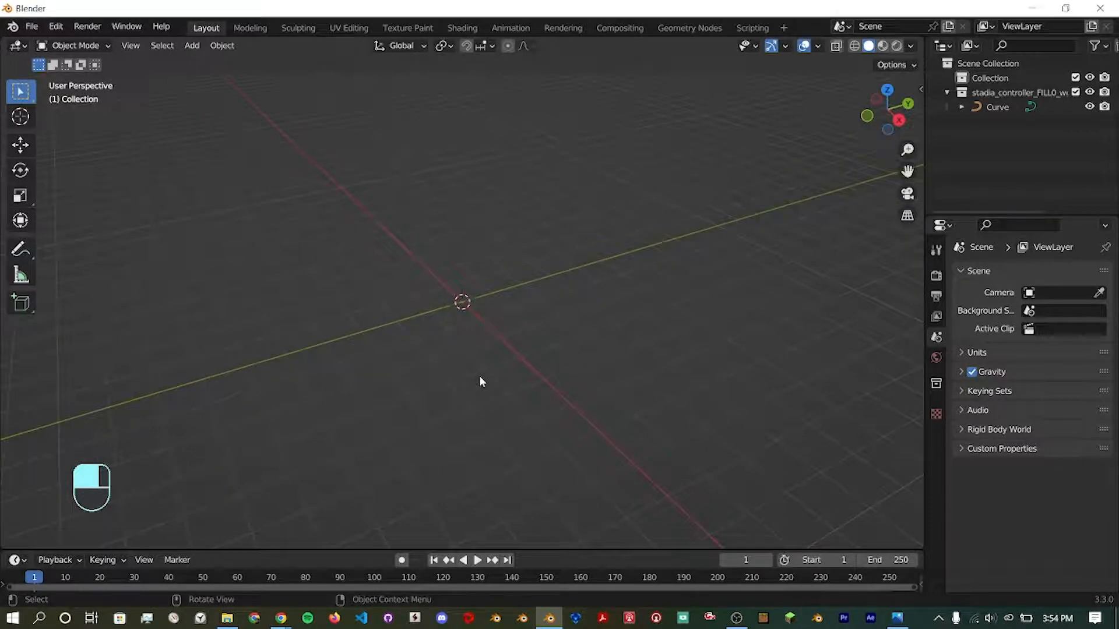
scroll(482, 400, "up", 5)
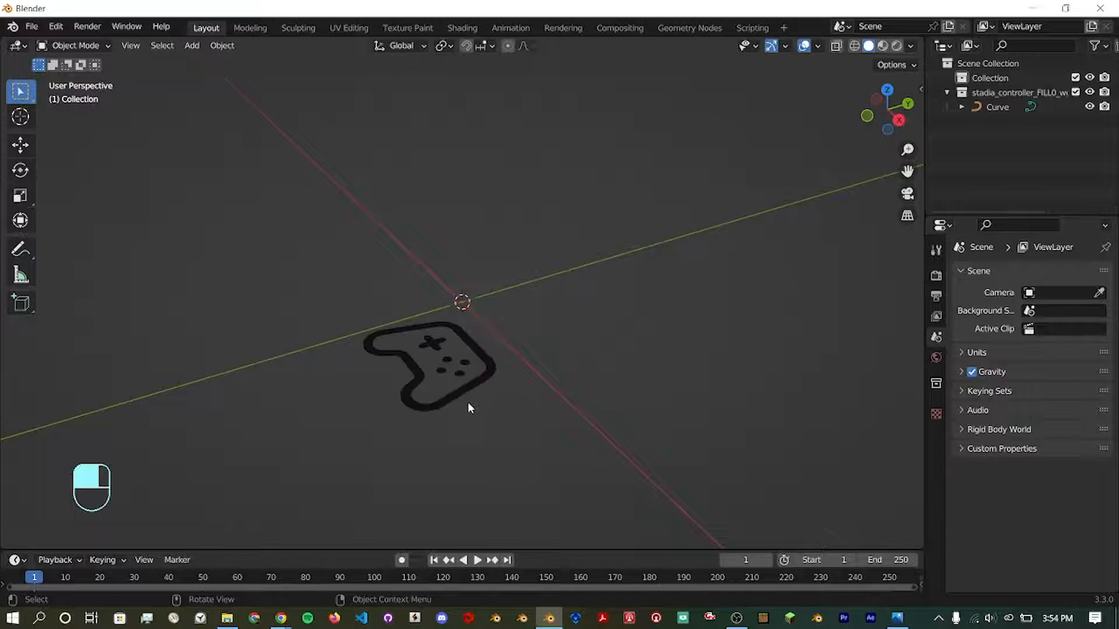
middle_click_drag(468, 400, 513, 400)
left_click(522, 397)
scroll(515, 393, "down", 5)
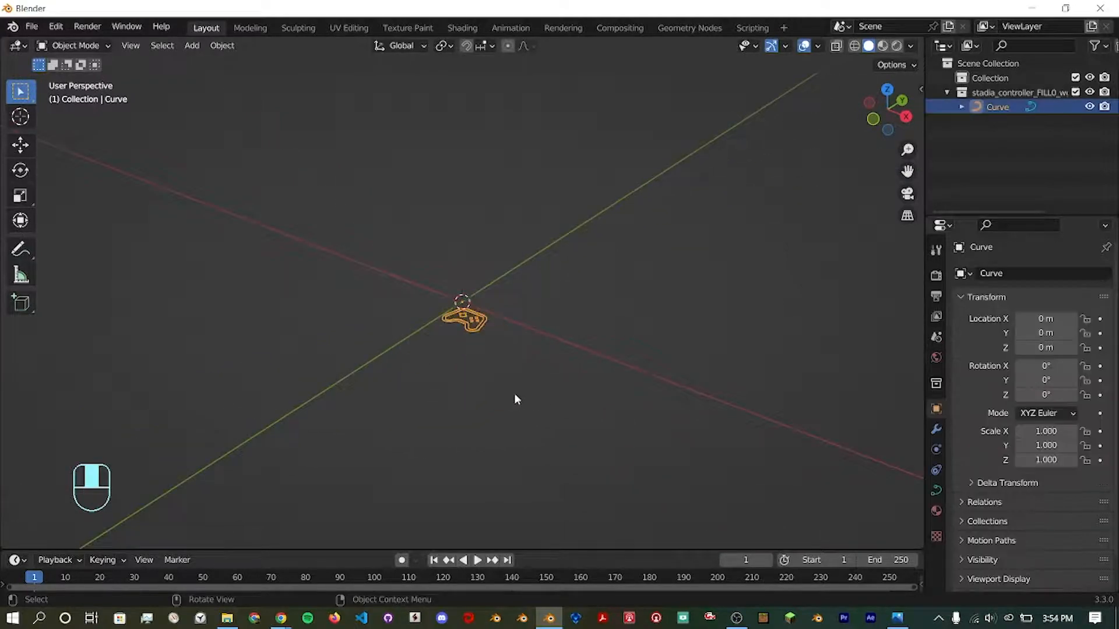
type("s20")
type("0")
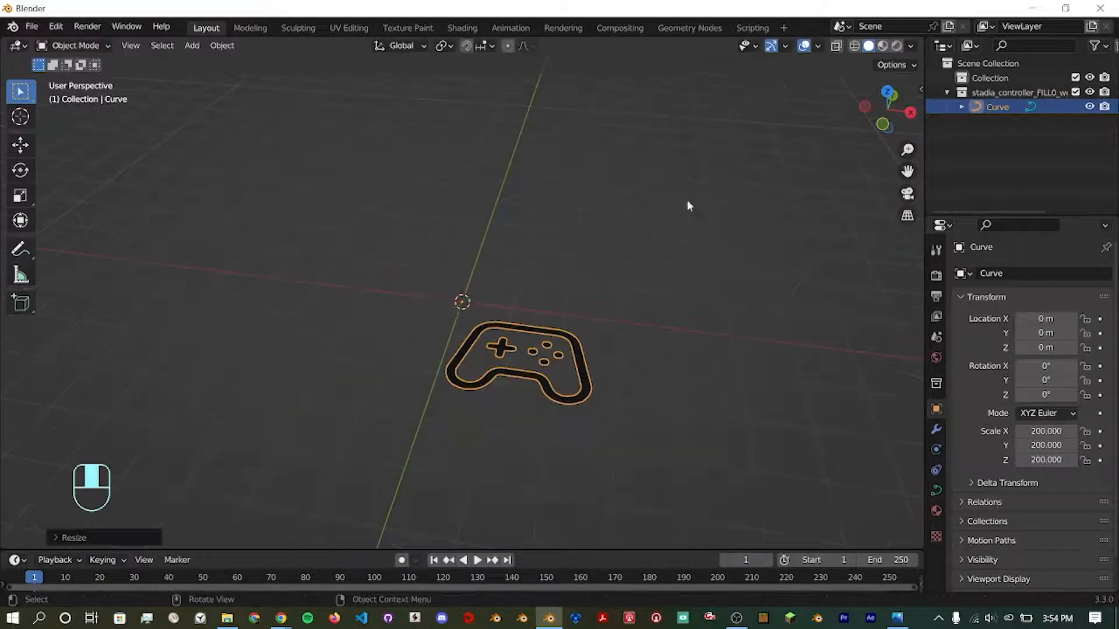
Rotate the controller curve 90° about the X axis in the right side view so it stands upright.
left_click(911, 113)
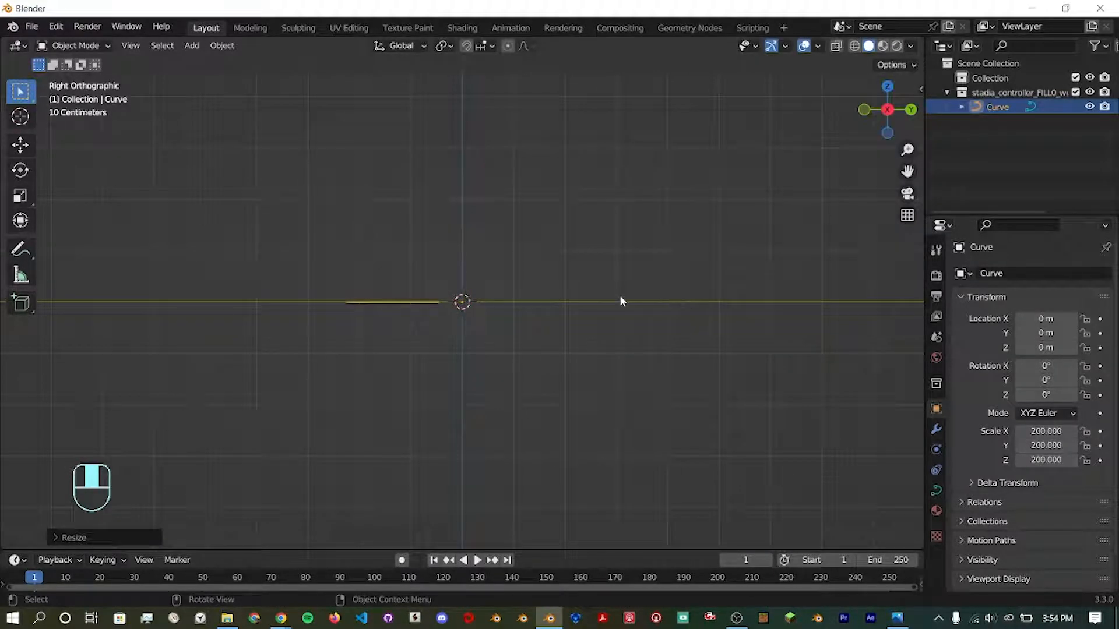
type("r90")
key("Return")
Move the controller about 2.84 m up along Z and about -1.37 m along X to centre it above the world origin.
key("g")
key("z")
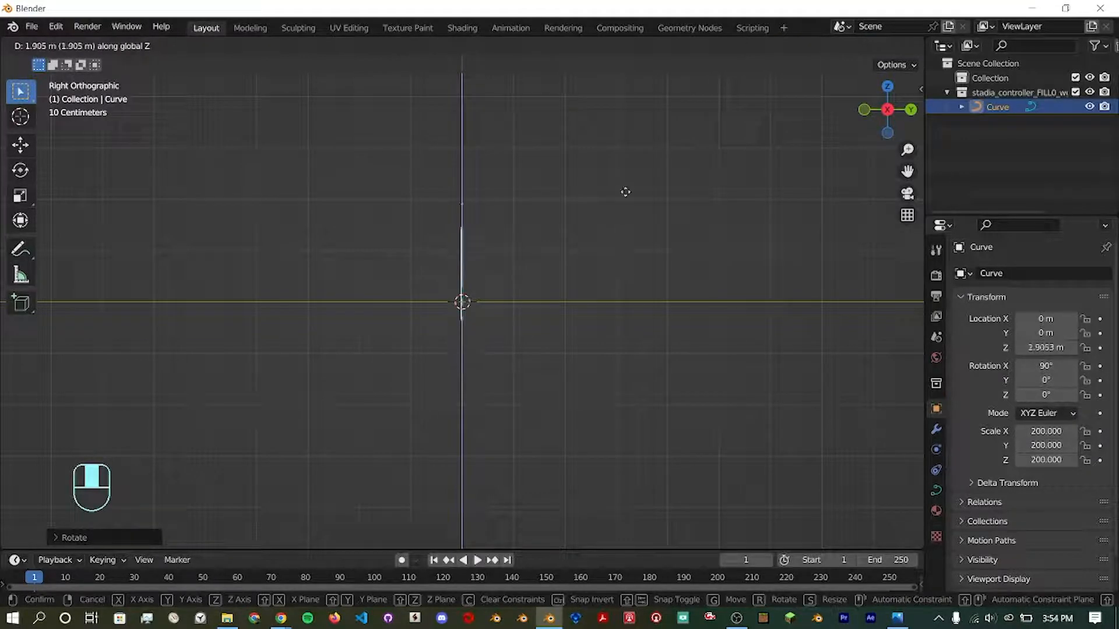
left_click(623, 148)
middle_click_drag(624, 148, 793, 171)
left_click(866, 112)
middle_click_drag(664, 241, 665, 247, "shift")
key("g")
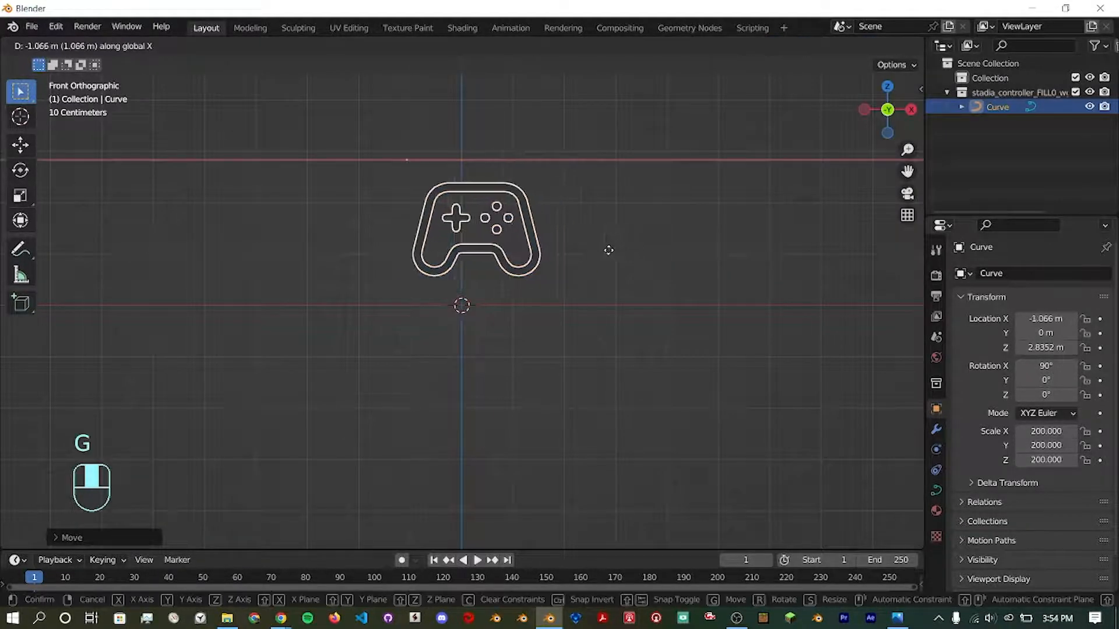
left_click(588, 247)
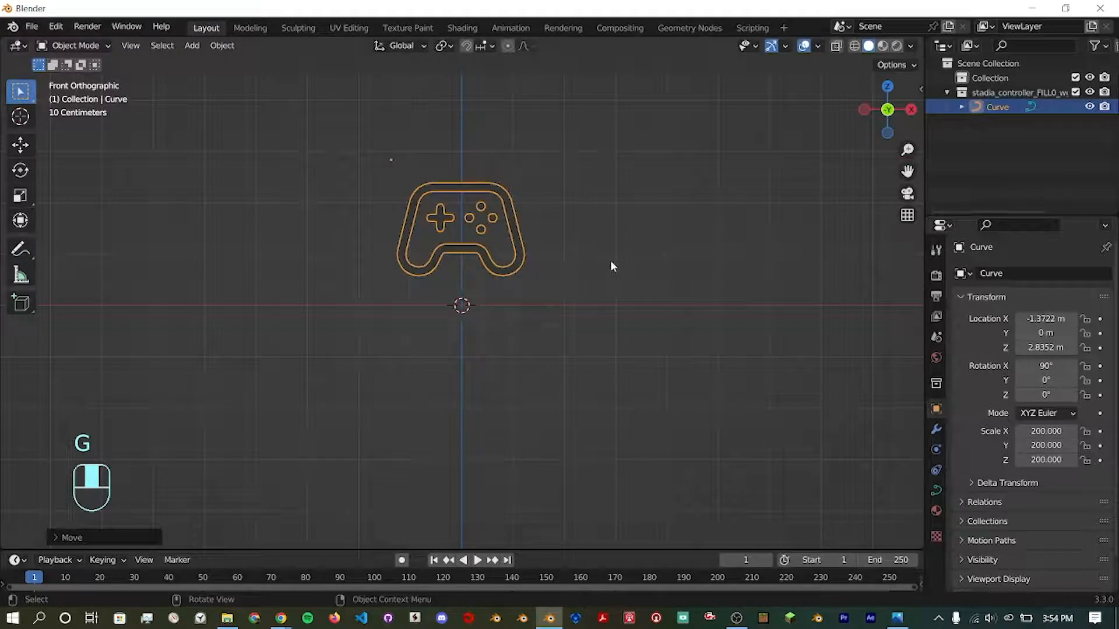
left_click(337, 200)
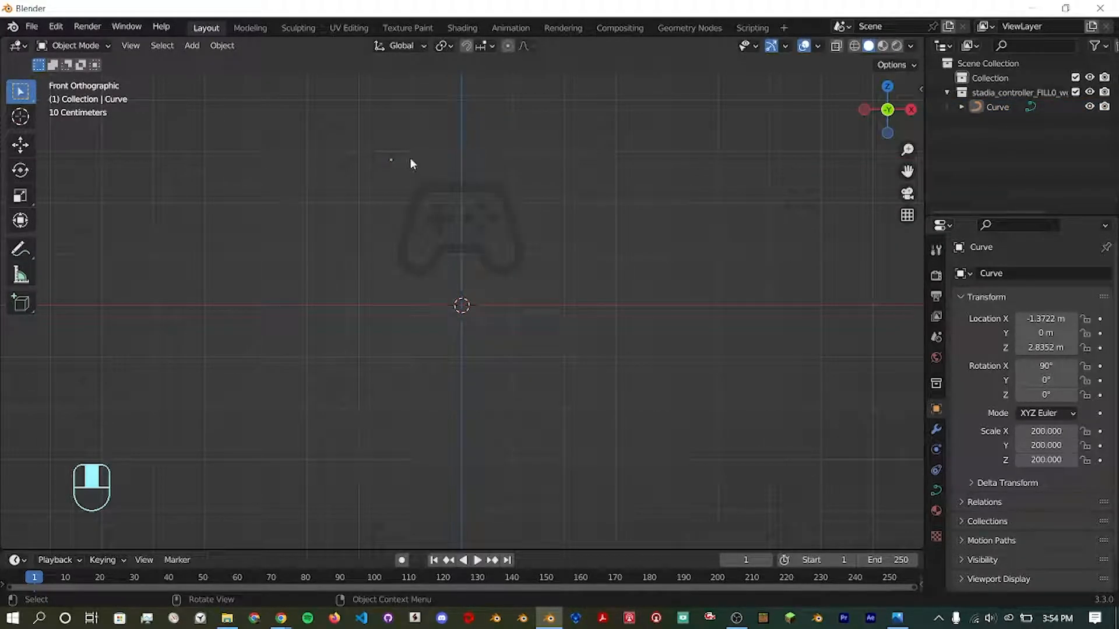
left_click(444, 192)
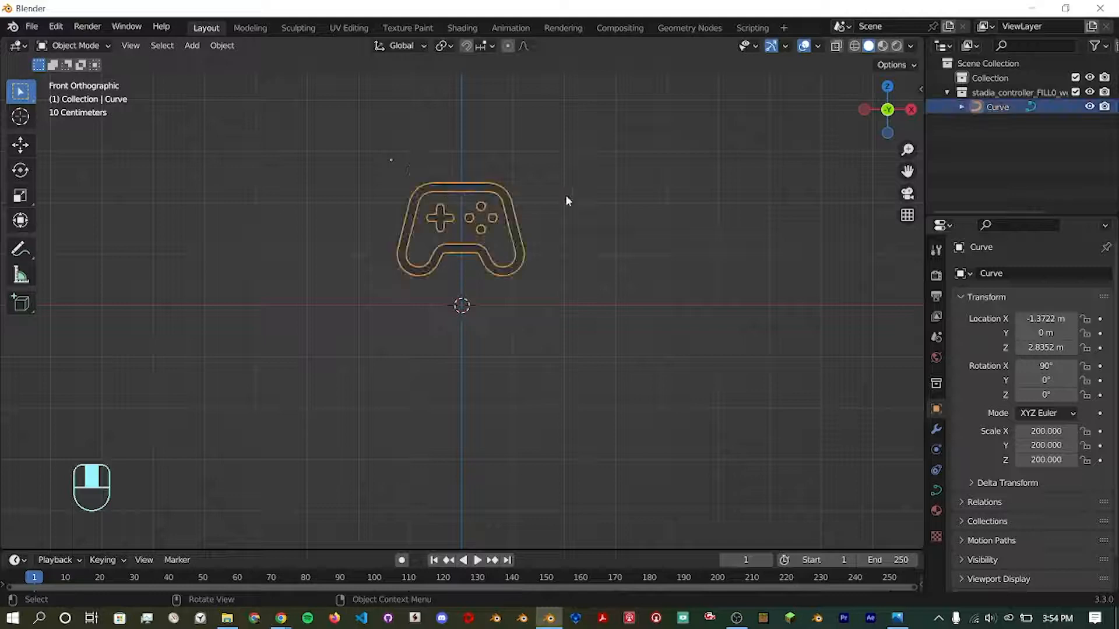
key("r")
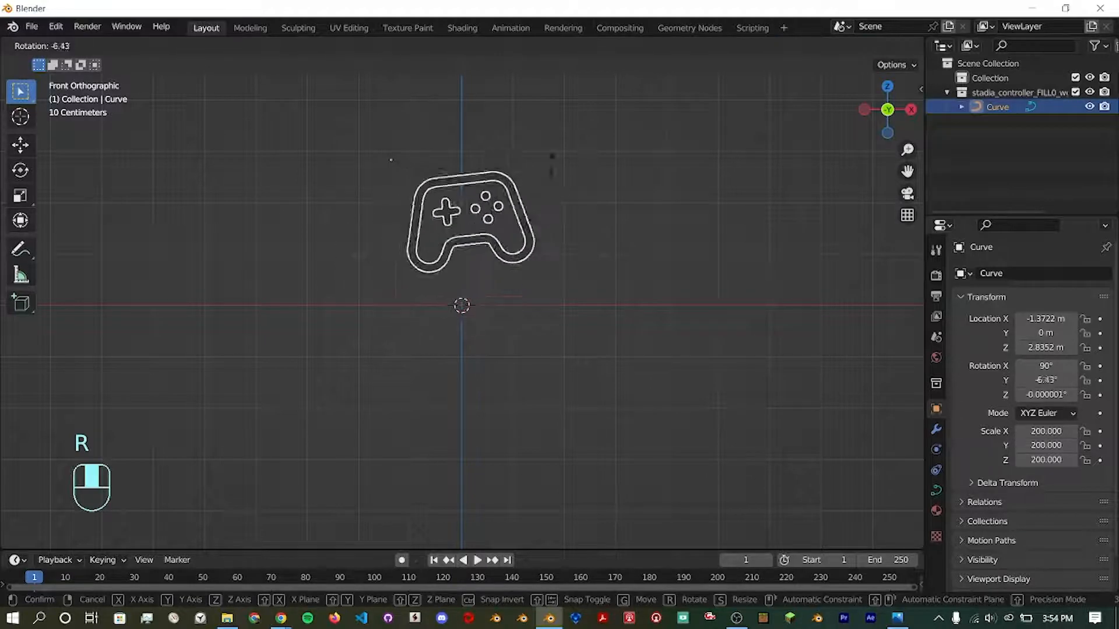
key("s")
key("Escape")
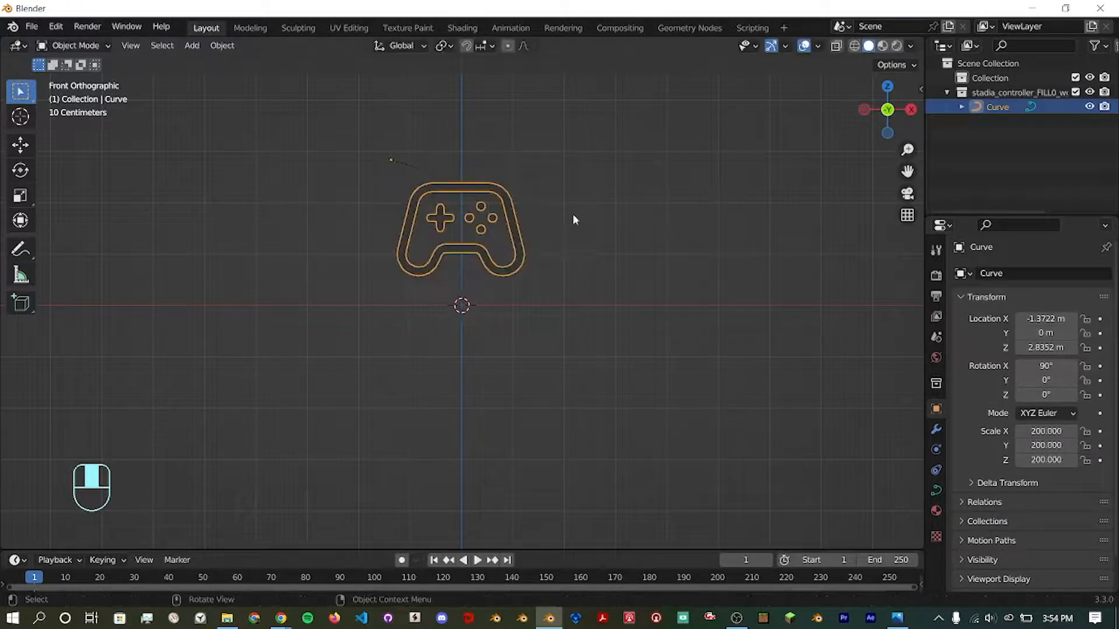
Set the controller curve's origin to its geometry.
right_click(483, 231)
mouse_move(480, 328)
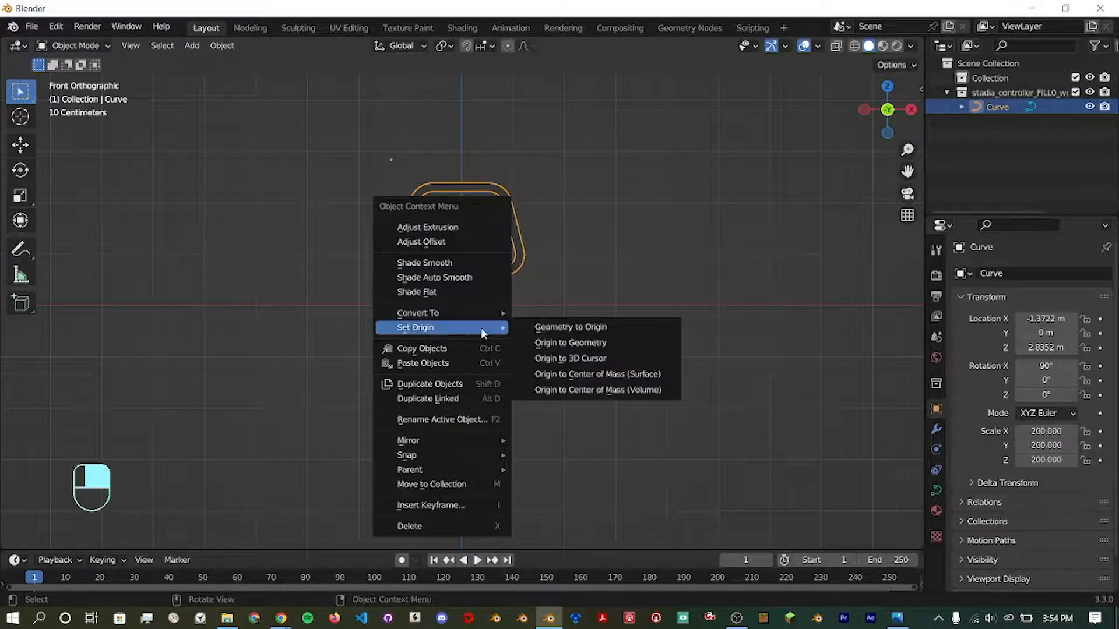
left_click(557, 344)
key("s")
key("r")
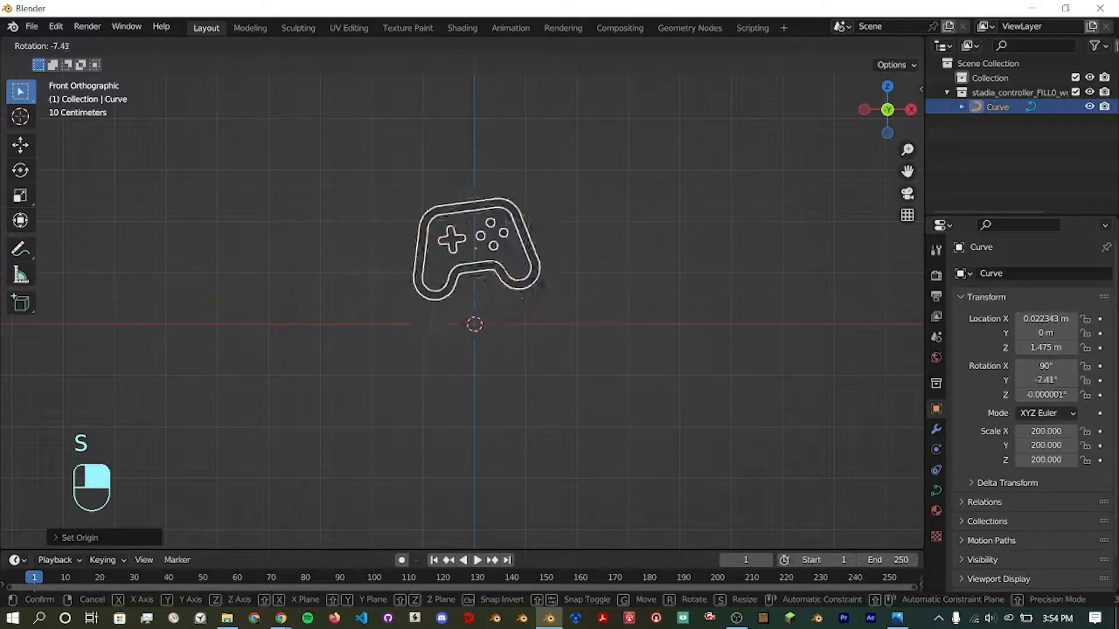
right_click(523, 260)
Set the geometry Extrude value of the controller curve to 0.001 m to give it thickness.
middle_click_drag(523, 260, 420, 286)
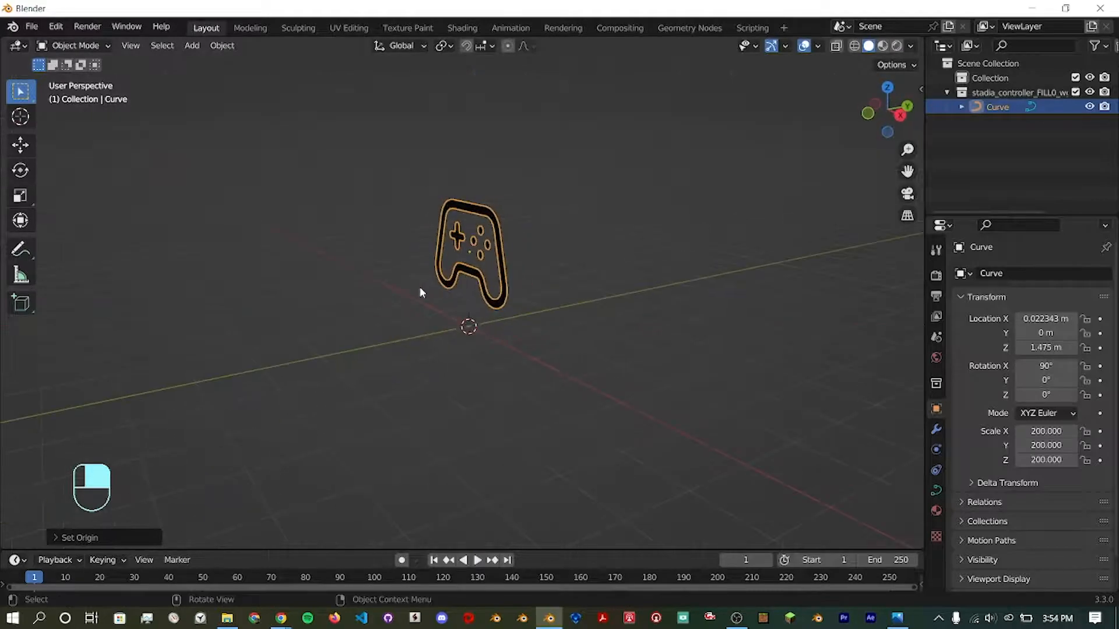
left_click(935, 490)
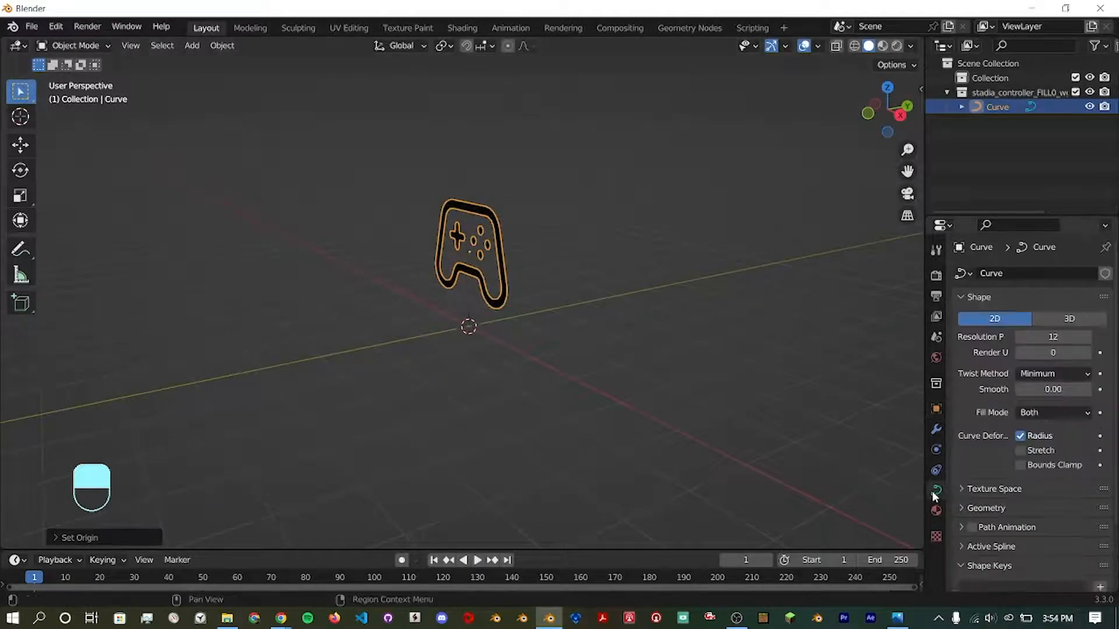
left_click(979, 508)
scroll(979, 508, "down", 2)
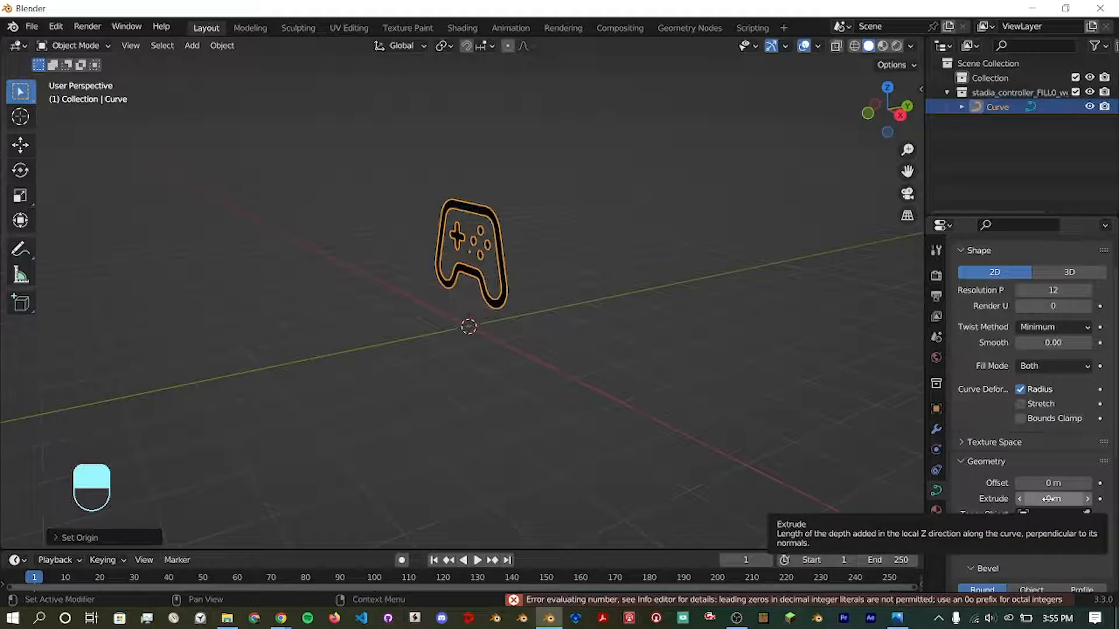
left_click(1048, 498)
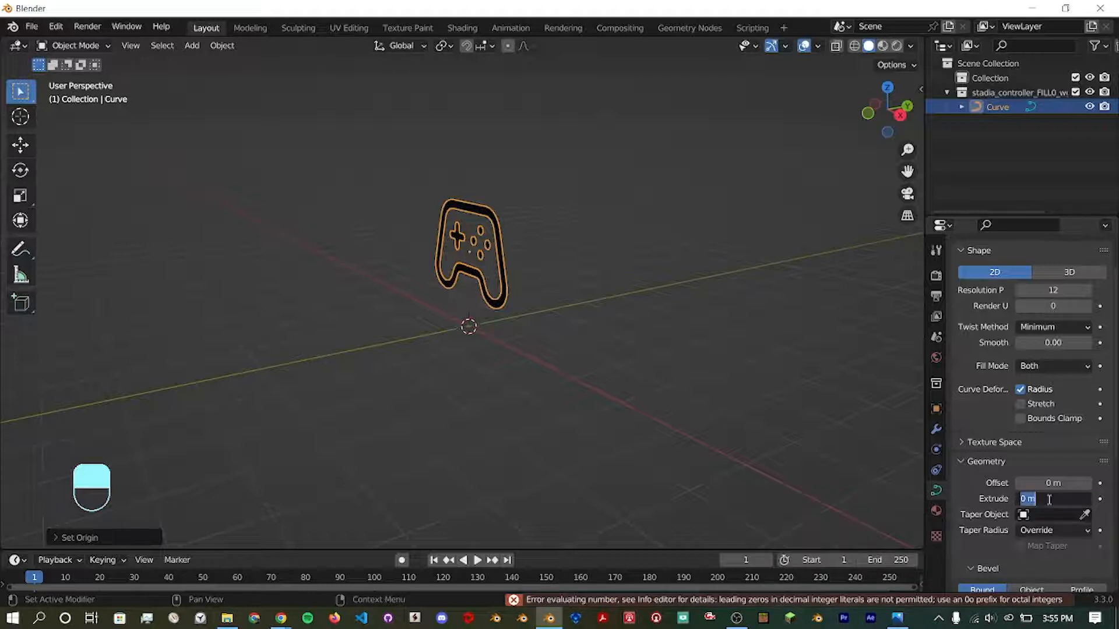
type("0.001")
key("Return")
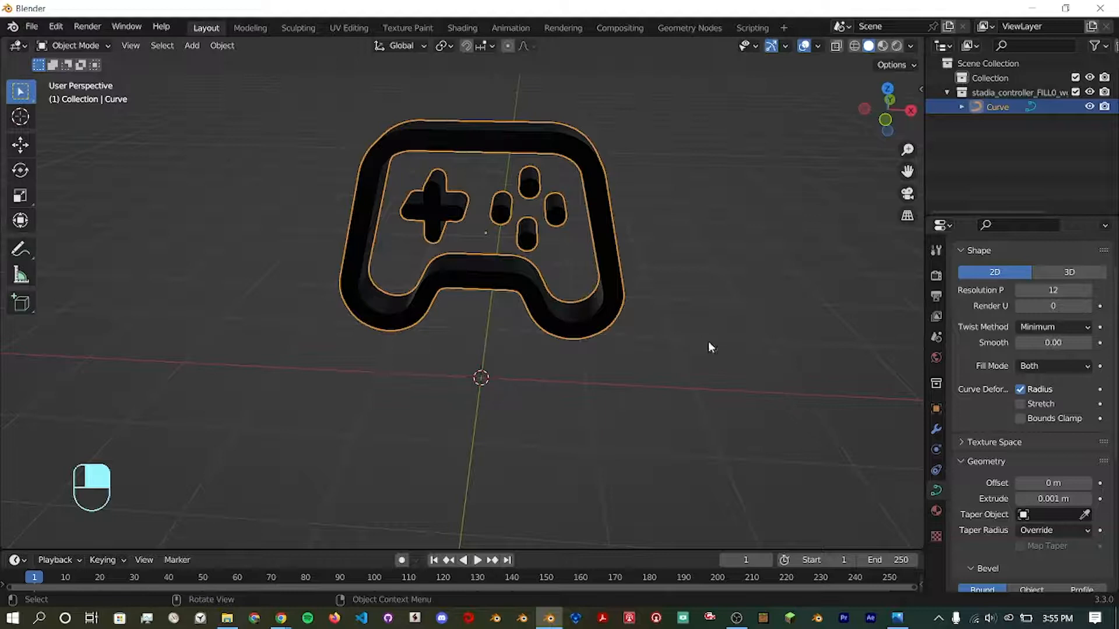
Convert the extruded controller curve to a mesh.
middle_click_drag(708, 341, 673, 343)
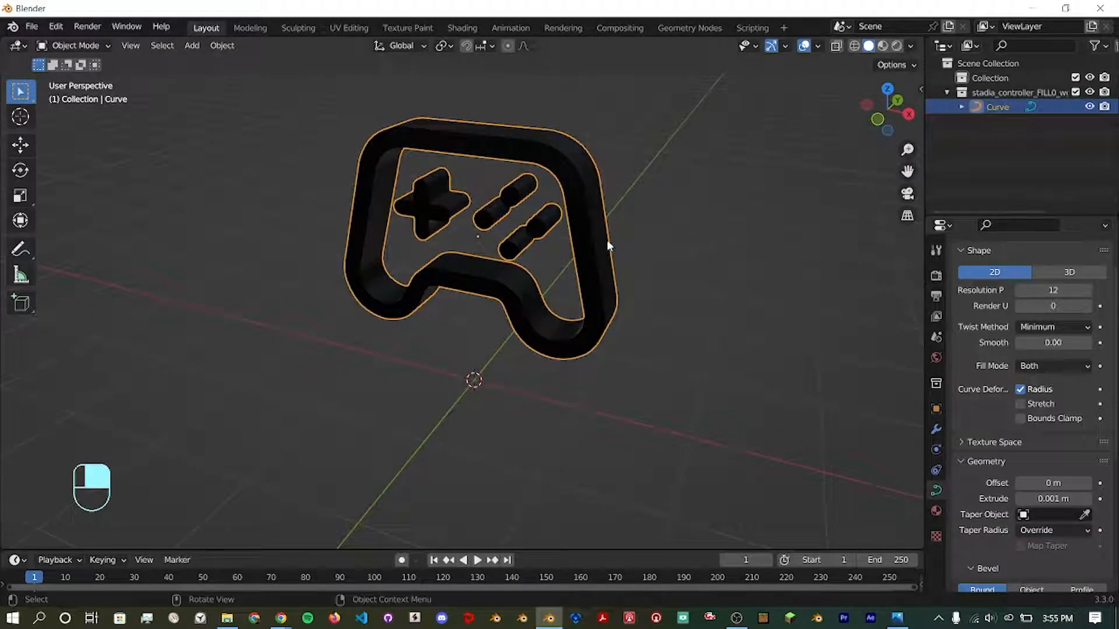
right_click(581, 226)
mouse_move(583, 213)
left_click(638, 228)
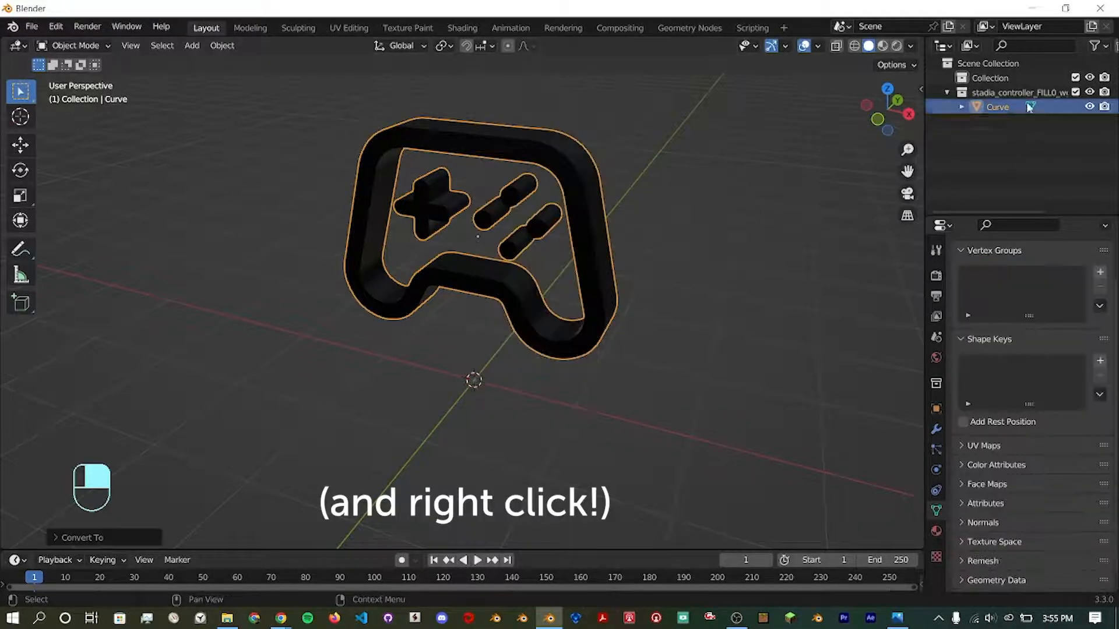
Add a mesh plane beneath the controller and scale it up by a factor of 10.
middle_click_drag(587, 242, 855, 134)
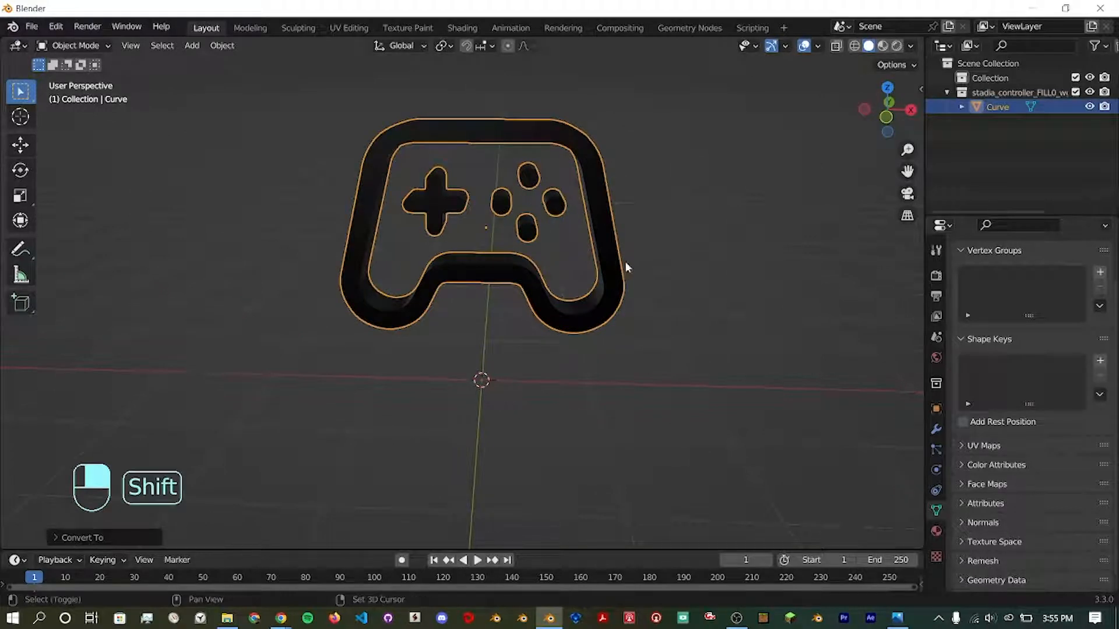
key("shift+a")
mouse_move(624, 270)
left_click(673, 271)
type("s10")
key("Return")
Edit the plane's mesh in edge select mode, select its edge behind the controller, and switch to the right orthographic view.
middle_click_drag(670, 280, 481, 276)
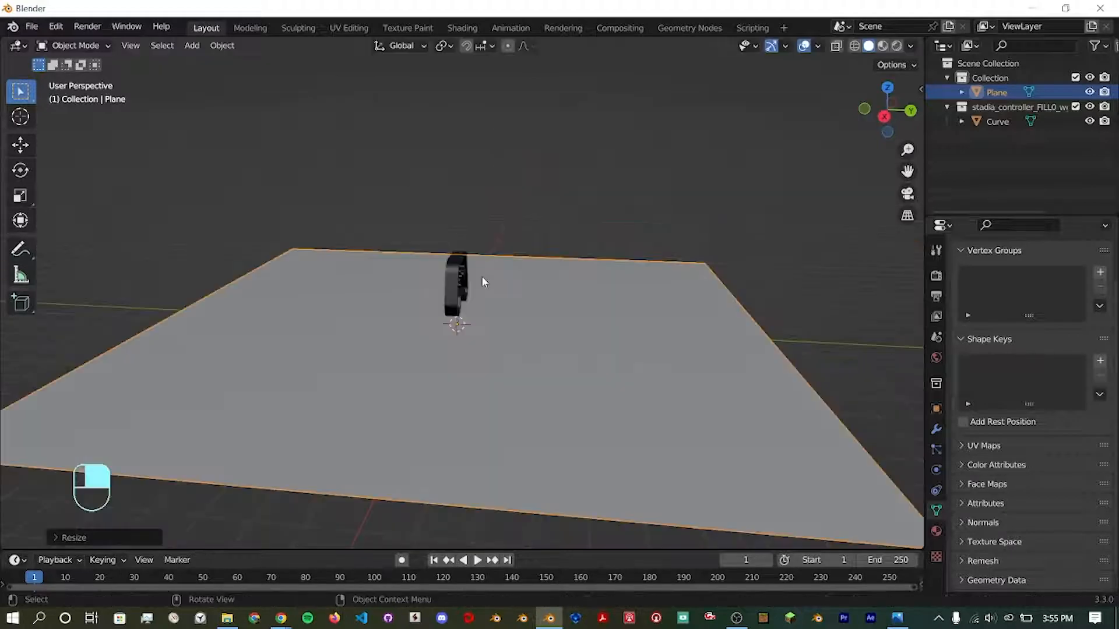
key("Tab")
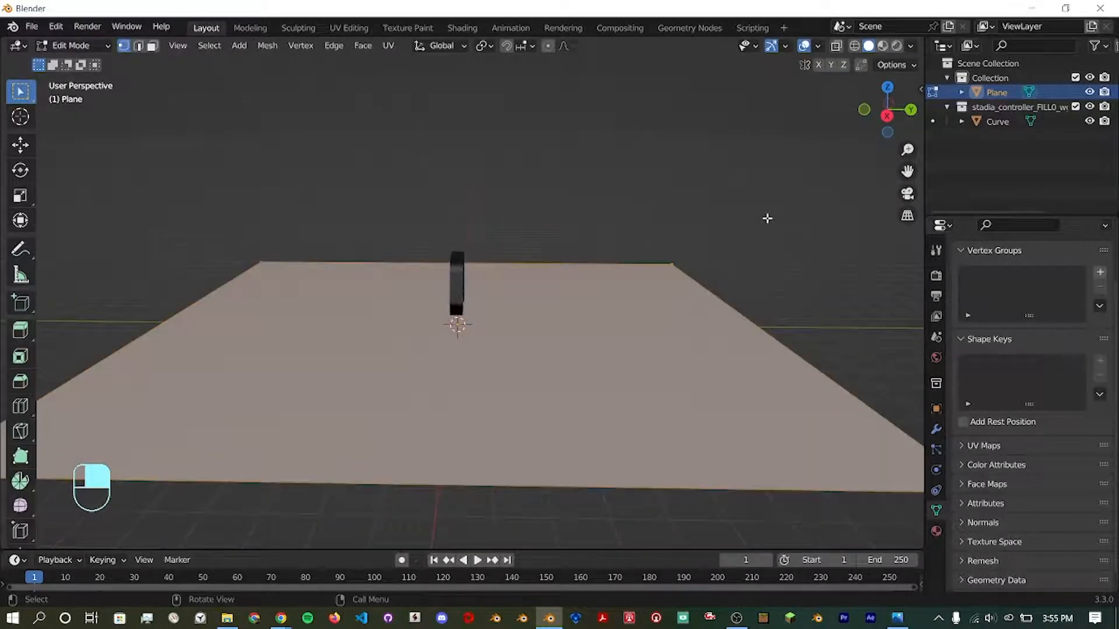
key("2")
left_click(723, 299)
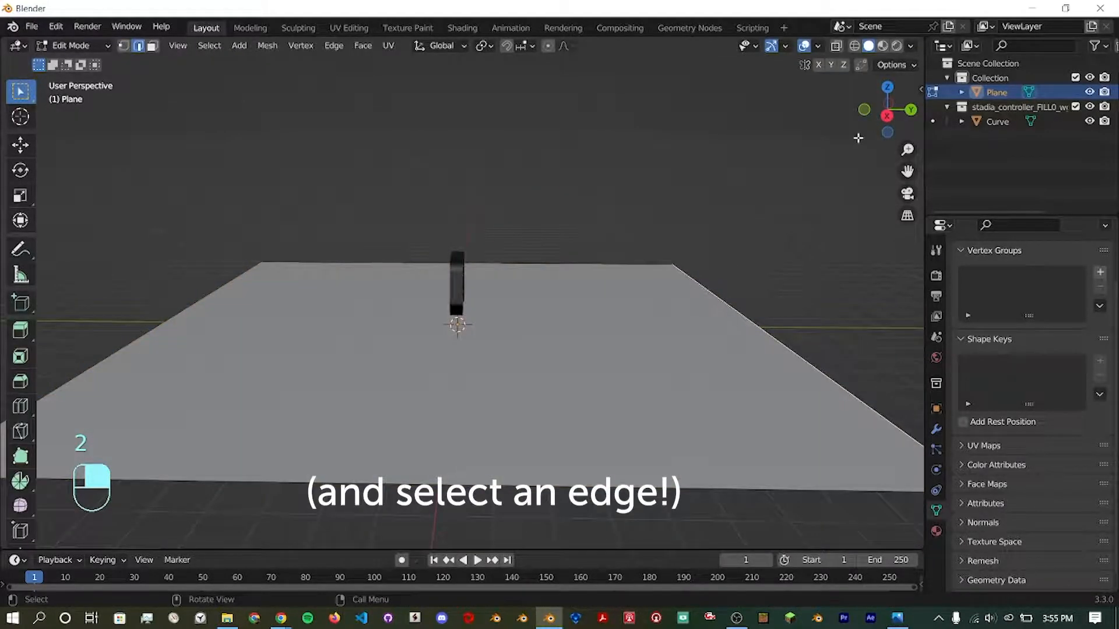
left_click(887, 116)
middle_click_drag(713, 223, 641, 263, "shift")
scroll(659, 261, "down", 2)
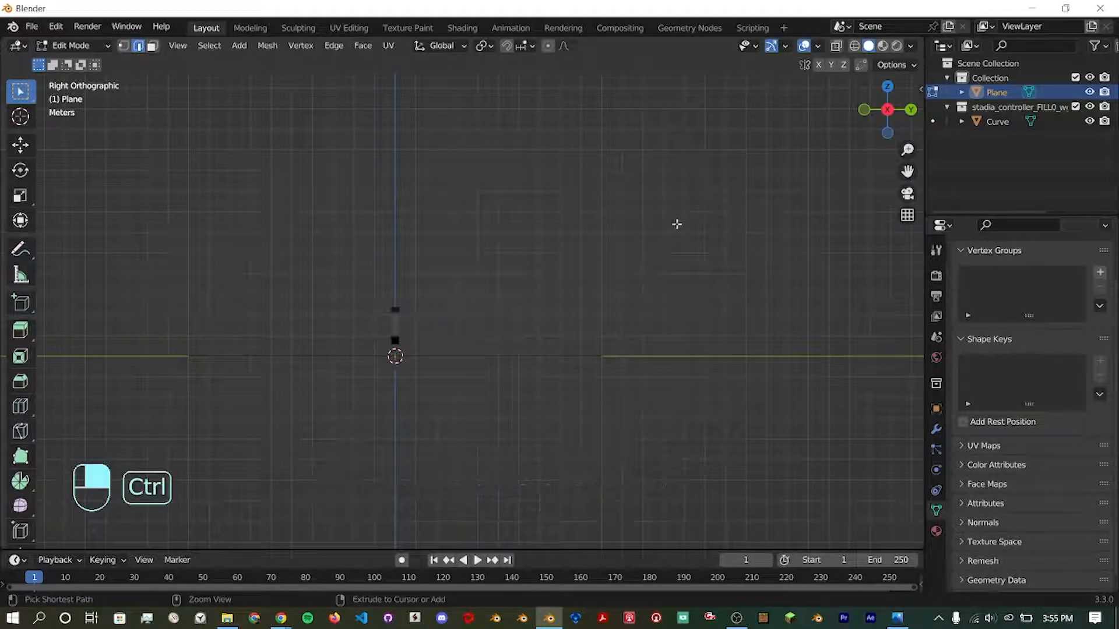
right_click(646, 193, "ctrl")
right_click(564, 186, "ctrl")
right_click(559, 227, "ctrl")
right_click(487, 245, "ctrl")
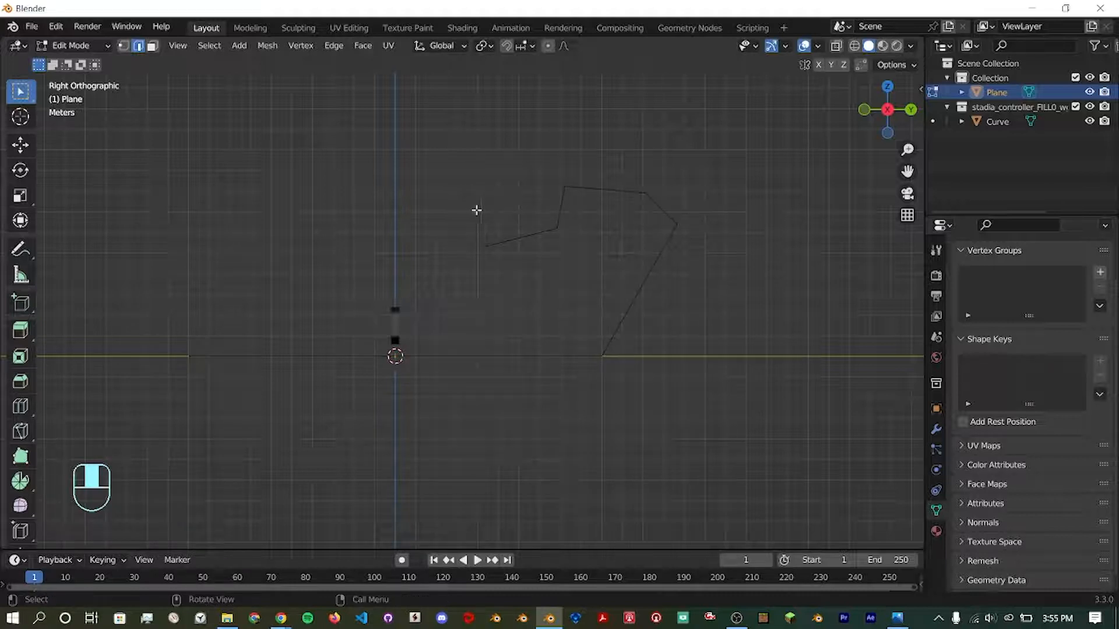
key("ctrl+z")
key("ctrl+z")
key("ctrl+z")
key("ctrl+z")
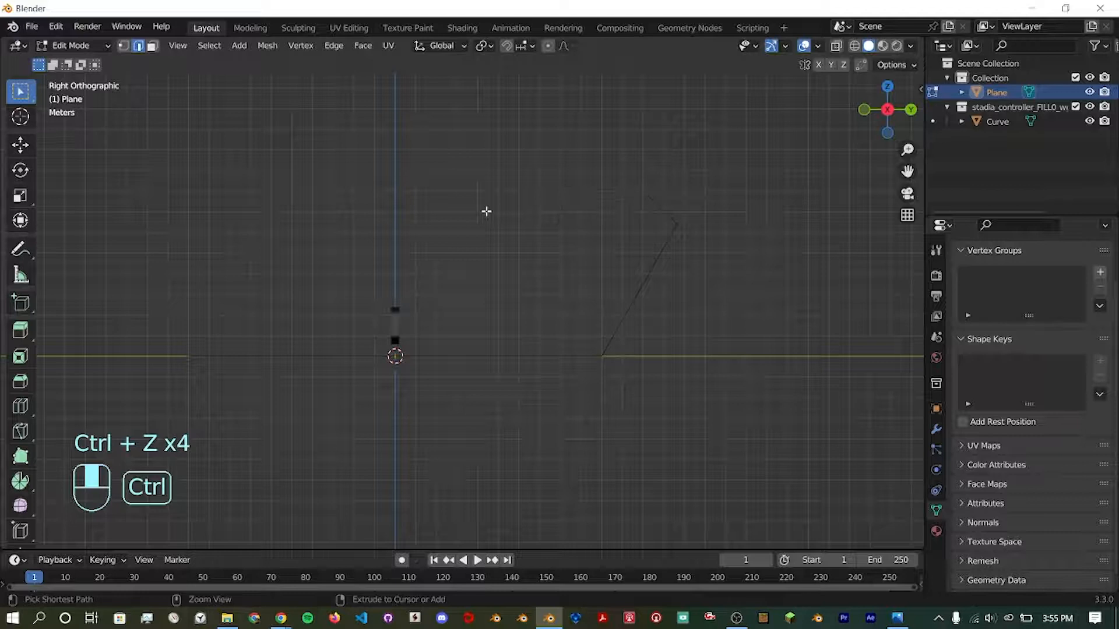
Extrude the plane's back edge diagonally upward and backward to form a tall sloped backdrop wall.
key("shift+s")
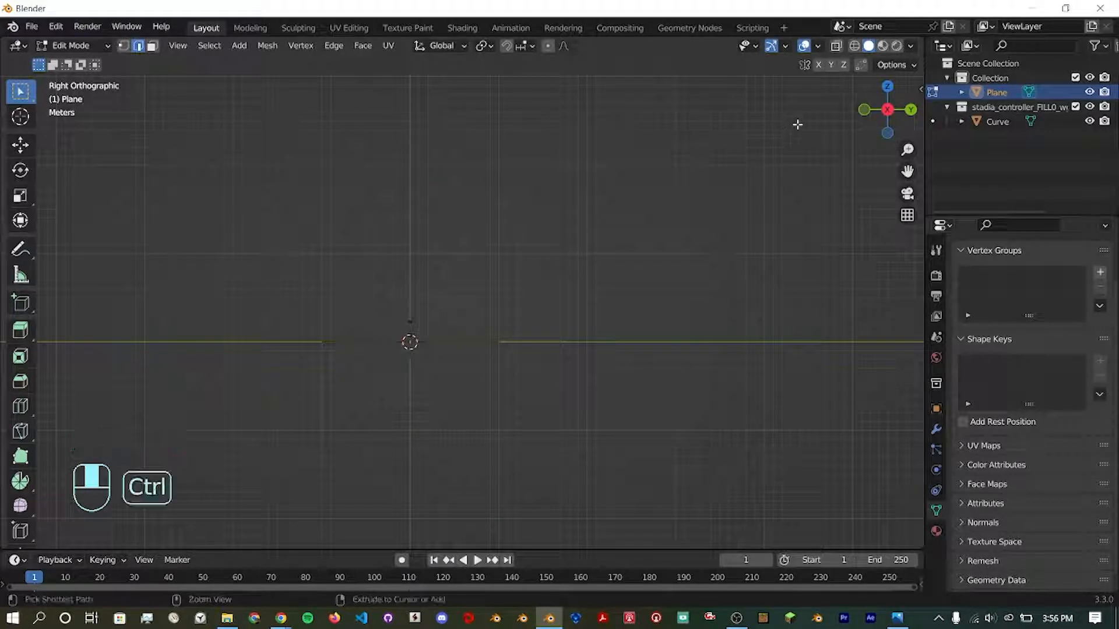
right_click(797, 124, "ctrl")
middle_click_drag(633, 204, 577, 264)
scroll(467, 344, "up", 4)
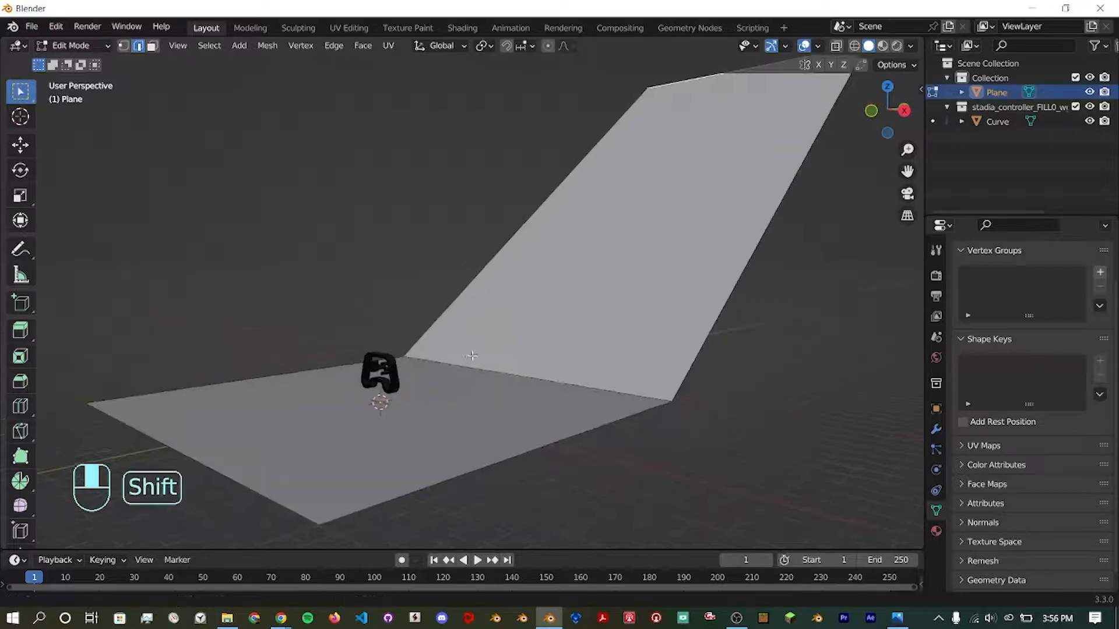
Bevel the crease edge between the floor and the backdrop wall about 0.66 m wide with 21 segments.
middle_click_drag(478, 356, 469, 325, "shift")
left_click(484, 354)
middle_click_drag(576, 267, 575, 296)
key("ctrl+b")
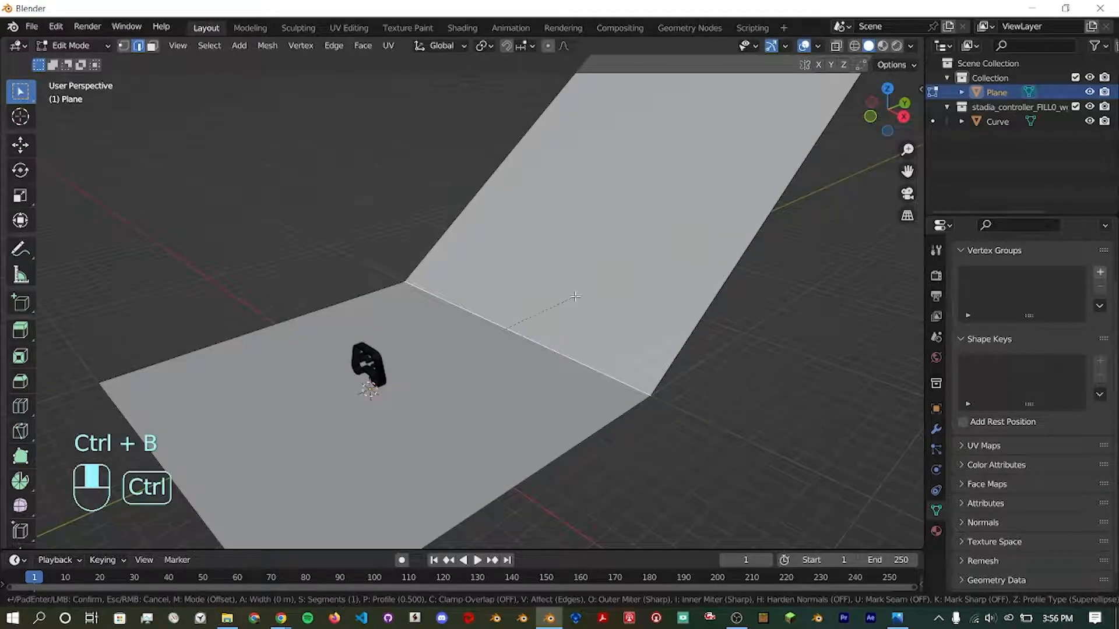
scroll(628, 256, "up", 7)
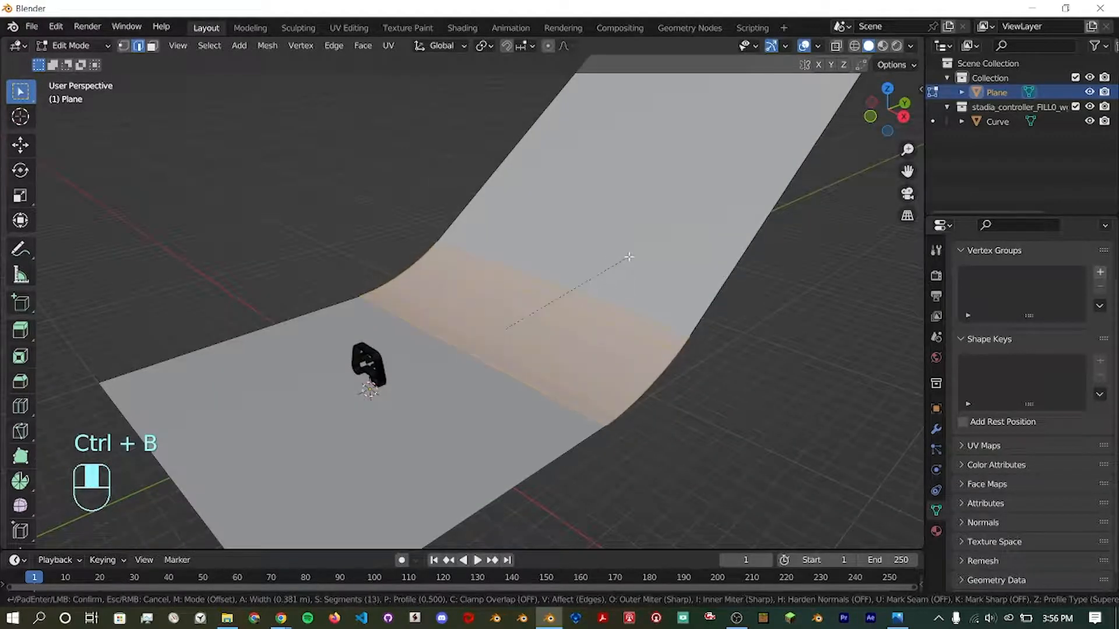
scroll(640, 251, "up", 5)
left_click(661, 243)
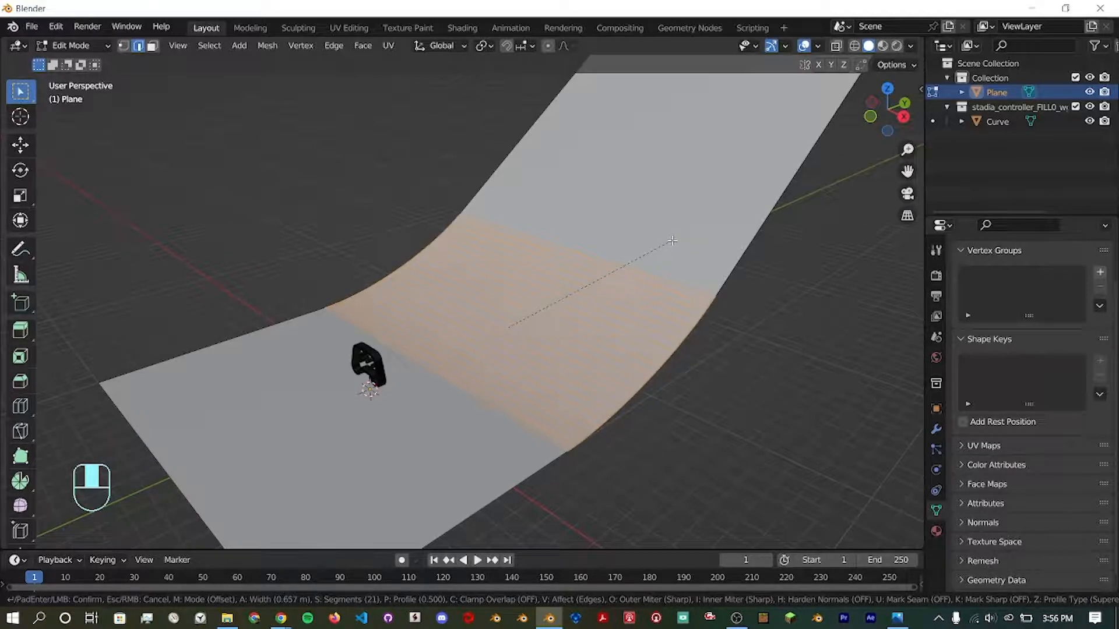
Return to Object Mode and apply smooth shading to the curved backdrop.
key("Tab")
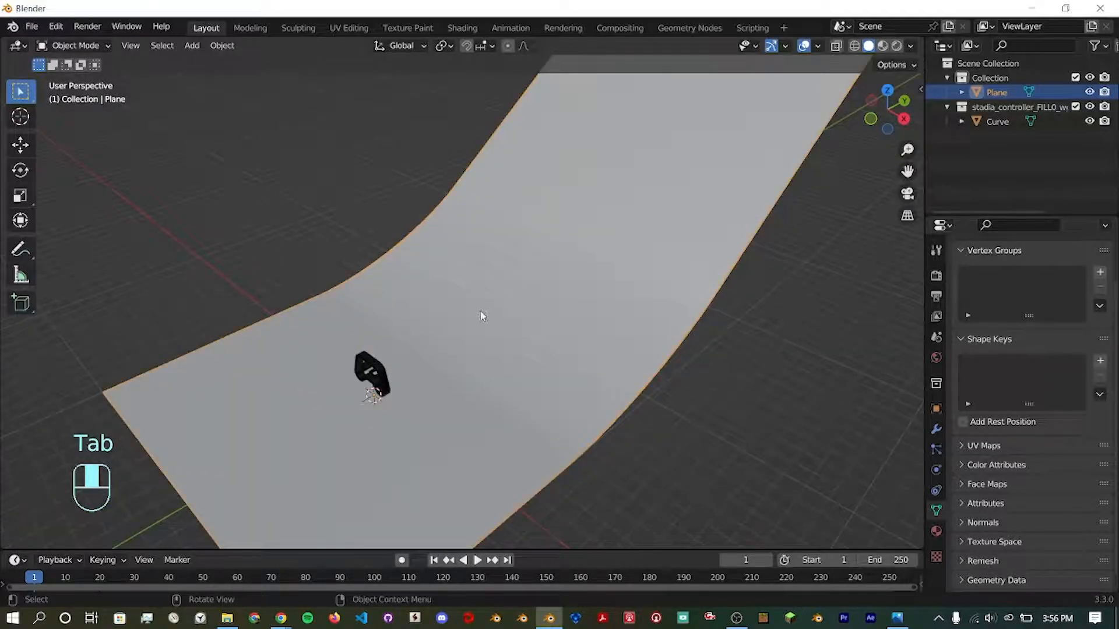
middle_click_drag(478, 313, 534, 324)
right_click(531, 324)
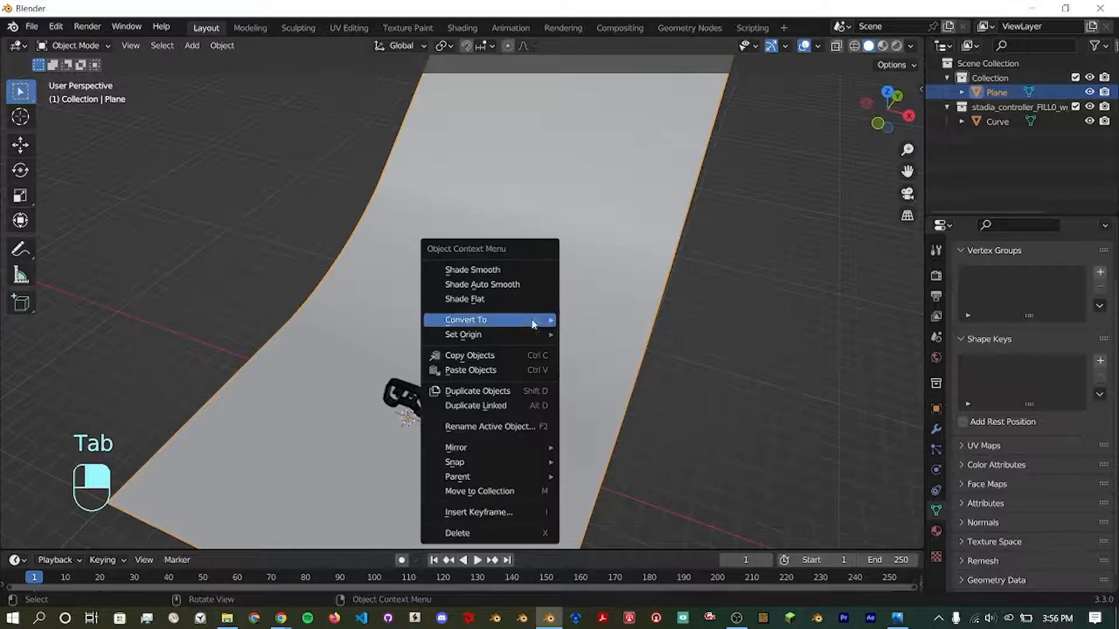
left_click(496, 270)
Add a new mesh plane and, in the right orthographic view, raise it along Z to just above the controller.
middle_click_drag(464, 404, 467, 318)
scroll(471, 360, "up", 2)
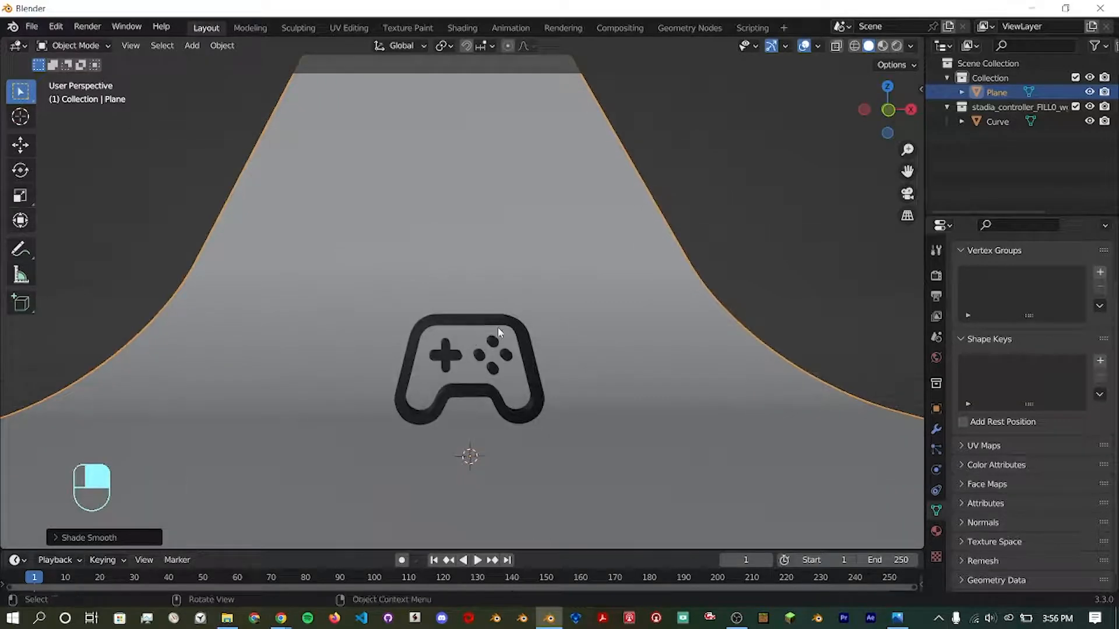
key("shift+a")
mouse_move(490, 311)
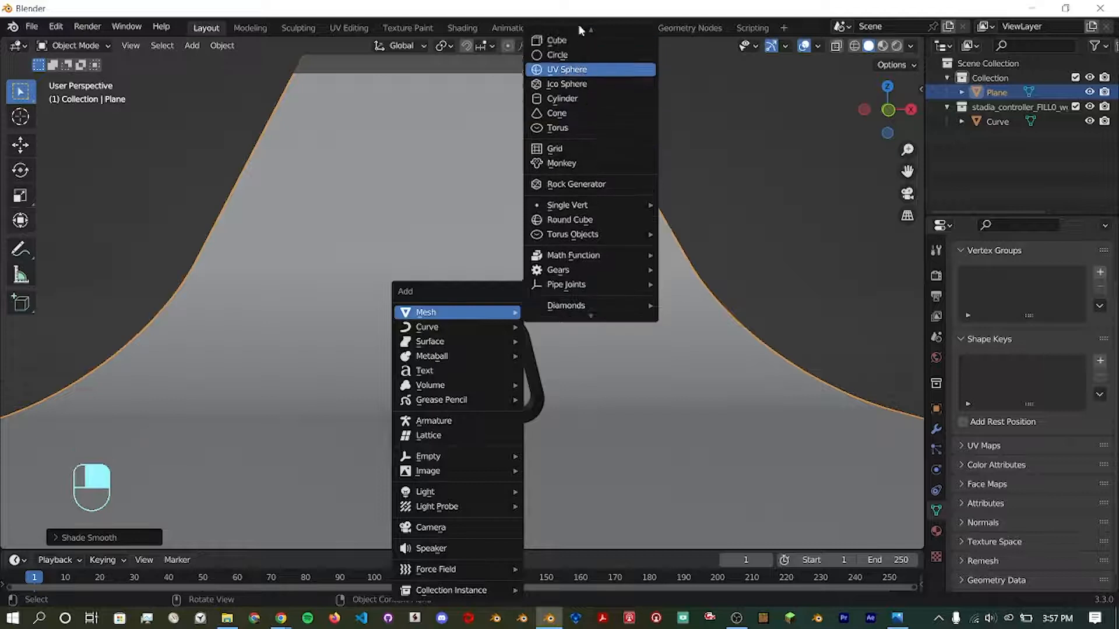
left_click(571, 39)
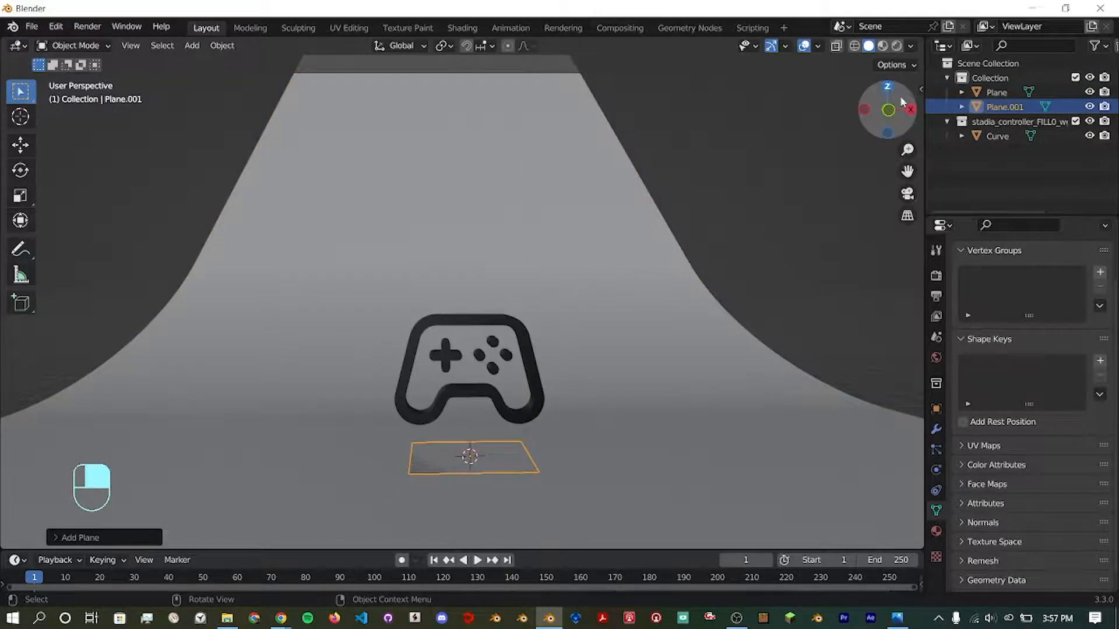
left_click(910, 109)
middle_click_drag(245, 397, 492, 387, "shift")
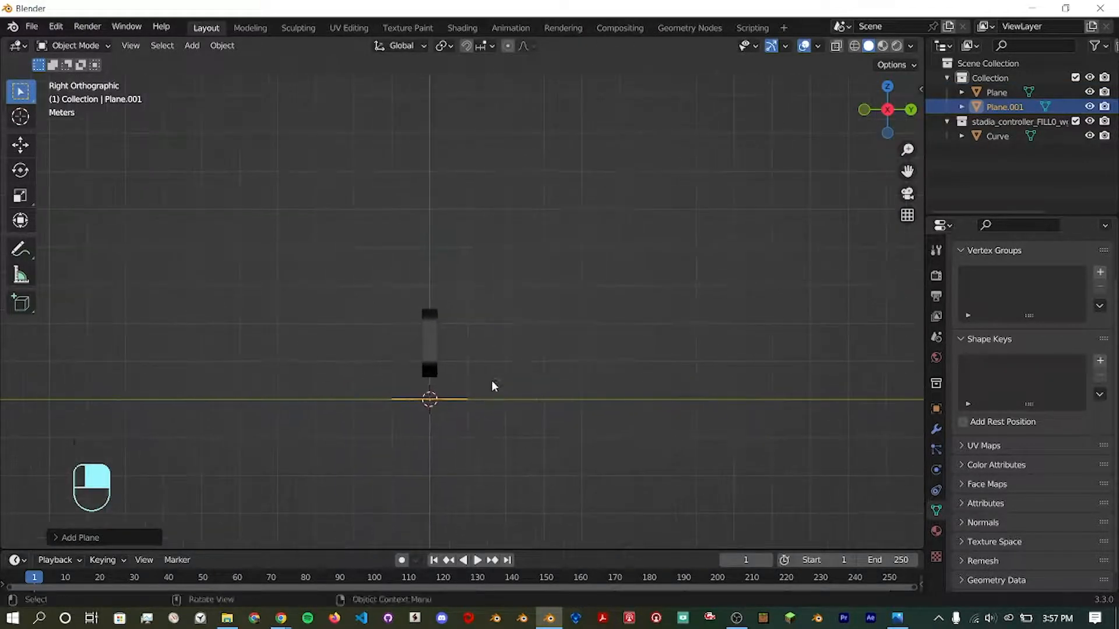
key("g")
key("z")
left_click(471, 272)
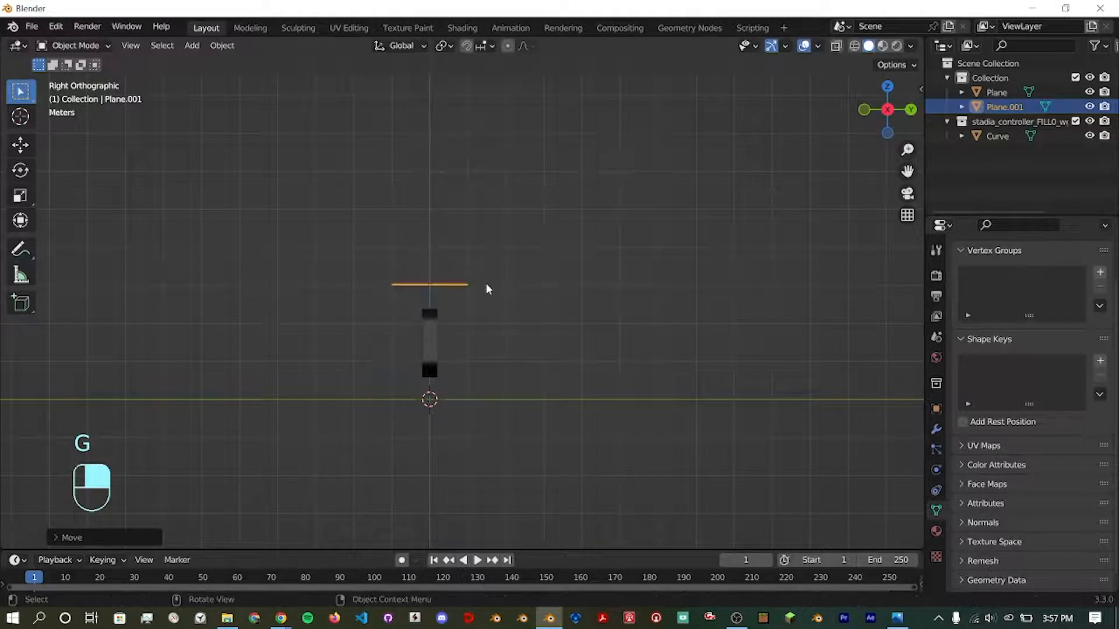
Rotate the raised plane by -40° in the right view and shift it slightly in front of the controller.
type("r-40")
left_click(487, 286)
key("g")
left_click(460, 287)
Scale the tilted plane along X so it is slightly wider than the controller.
middle_click_drag(460, 287, 653, 354)
key("s")
key("x")
left_click(499, 325)
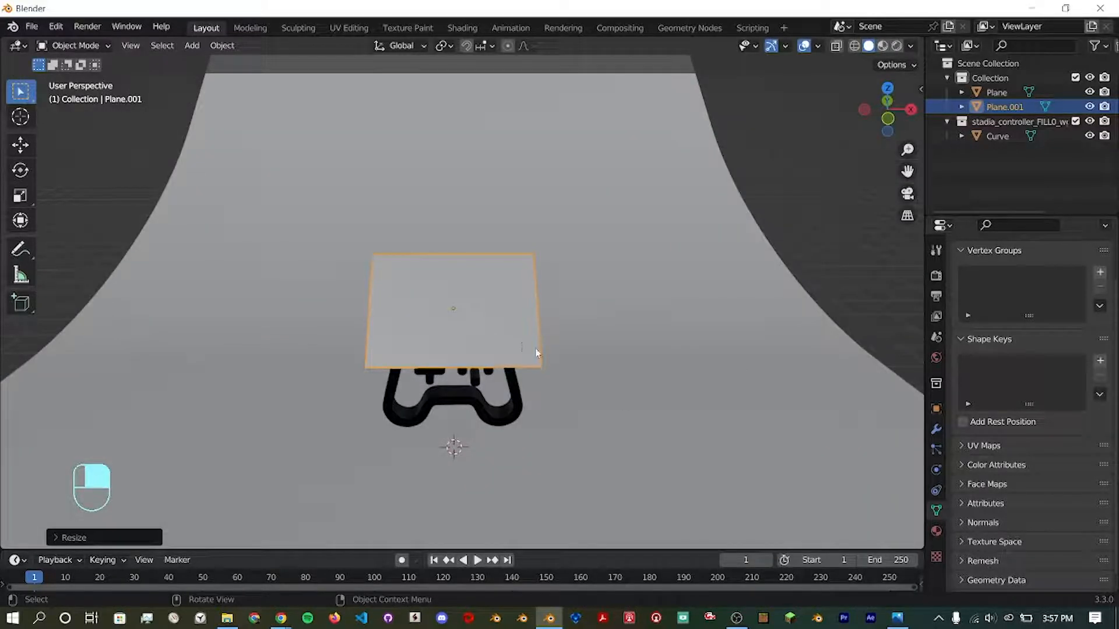
Create a new material named Light on the tilted plane.
left_click(935, 531)
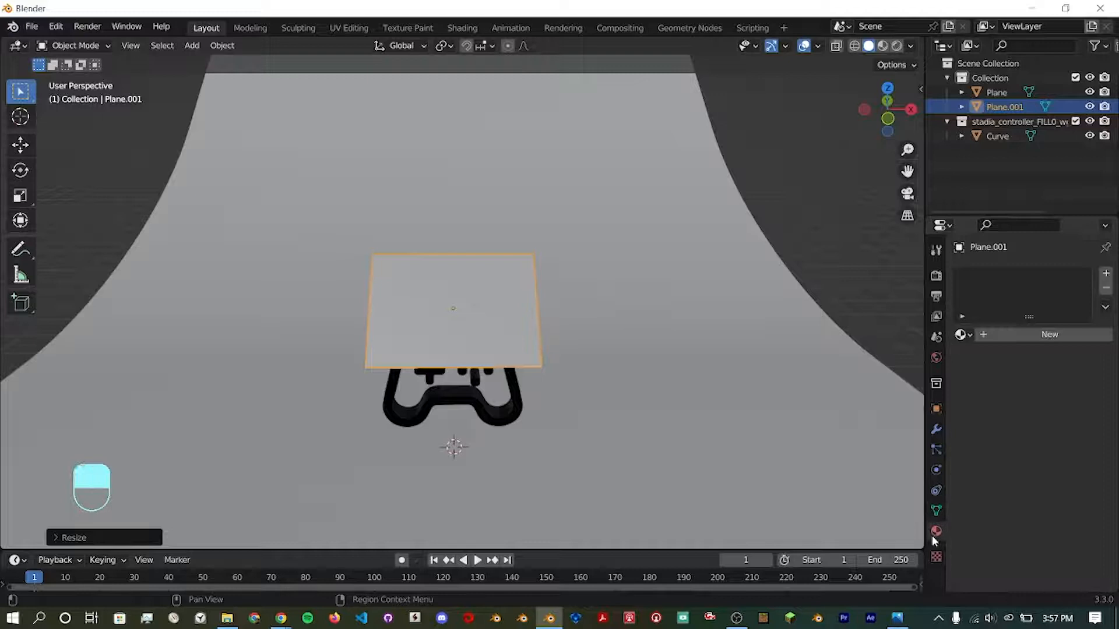
left_click(1062, 336)
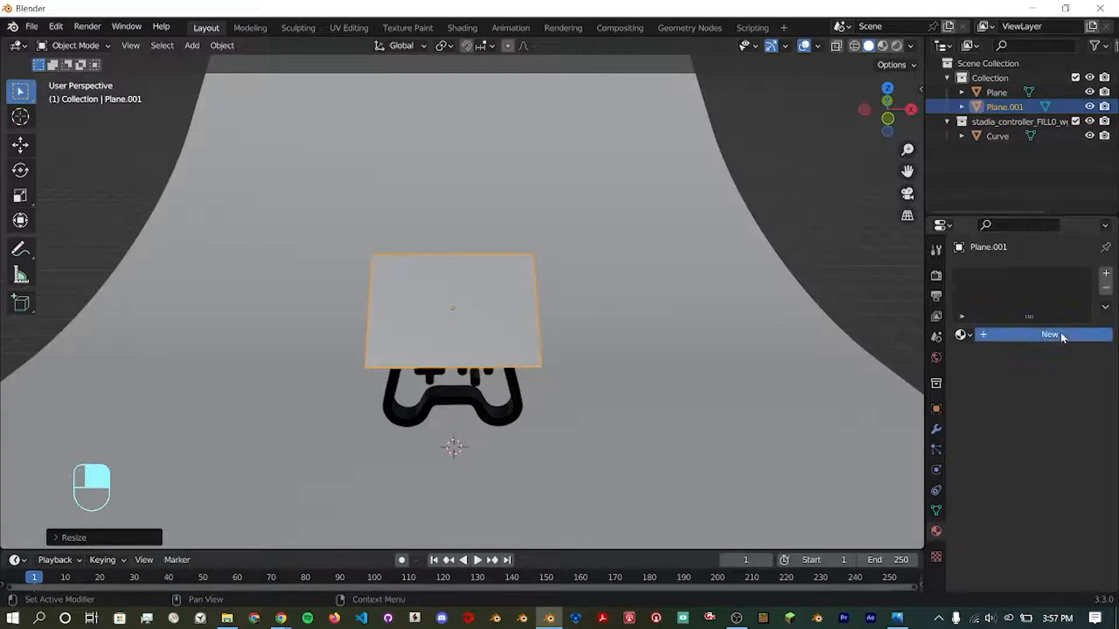
left_click(1027, 334)
type("Ligh")
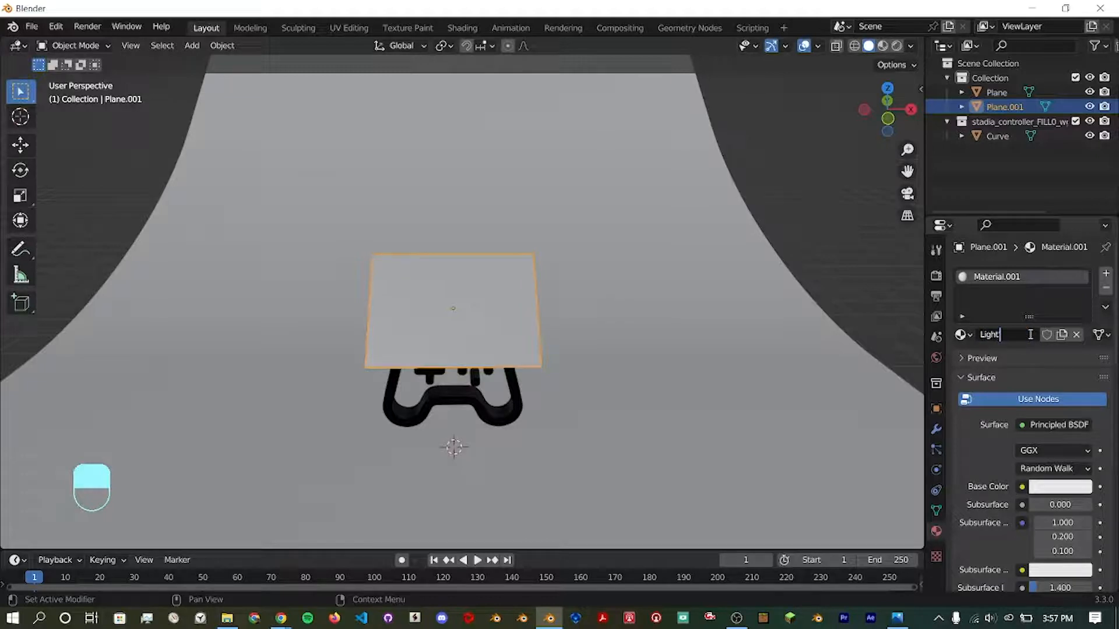
type("t")
key("Return")
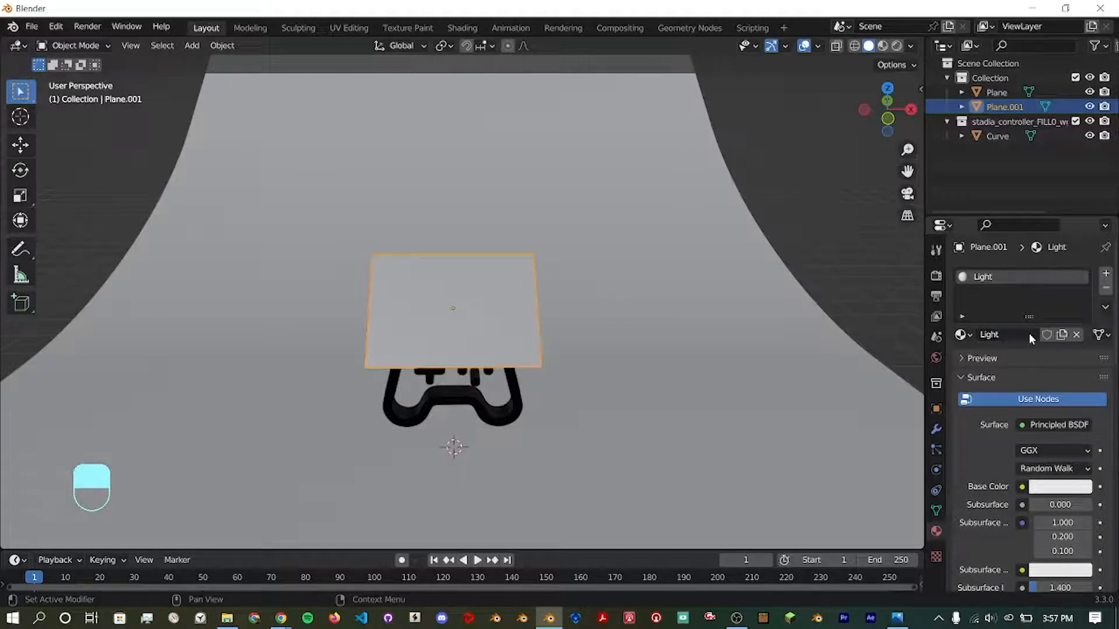
Change the Light material's surface to Emission with a strength of 6.
left_click(1061, 426)
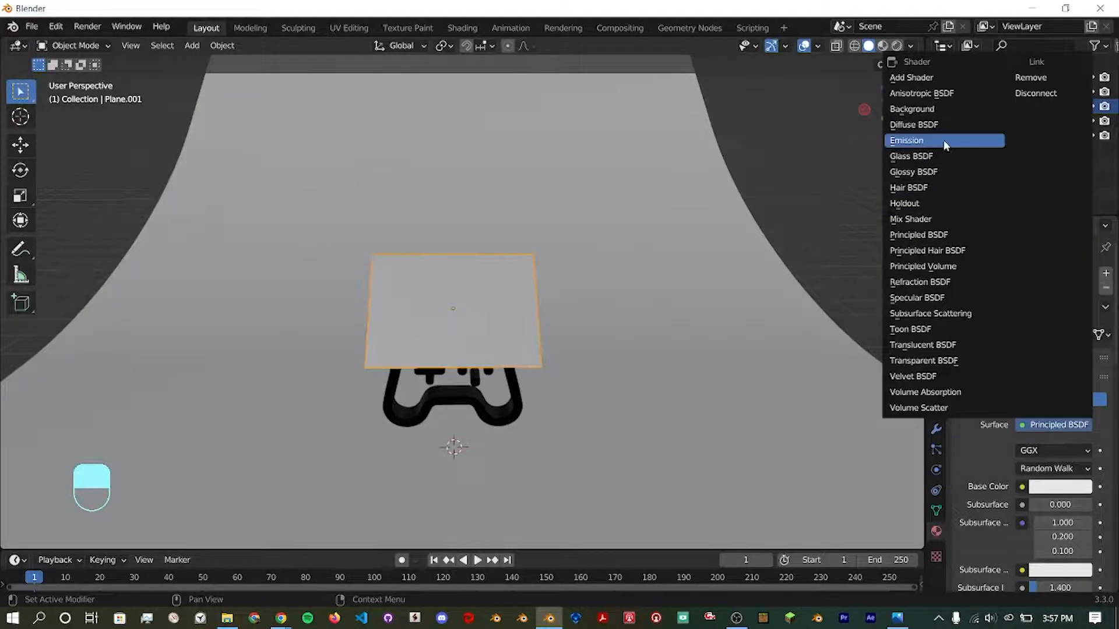
left_click(961, 140)
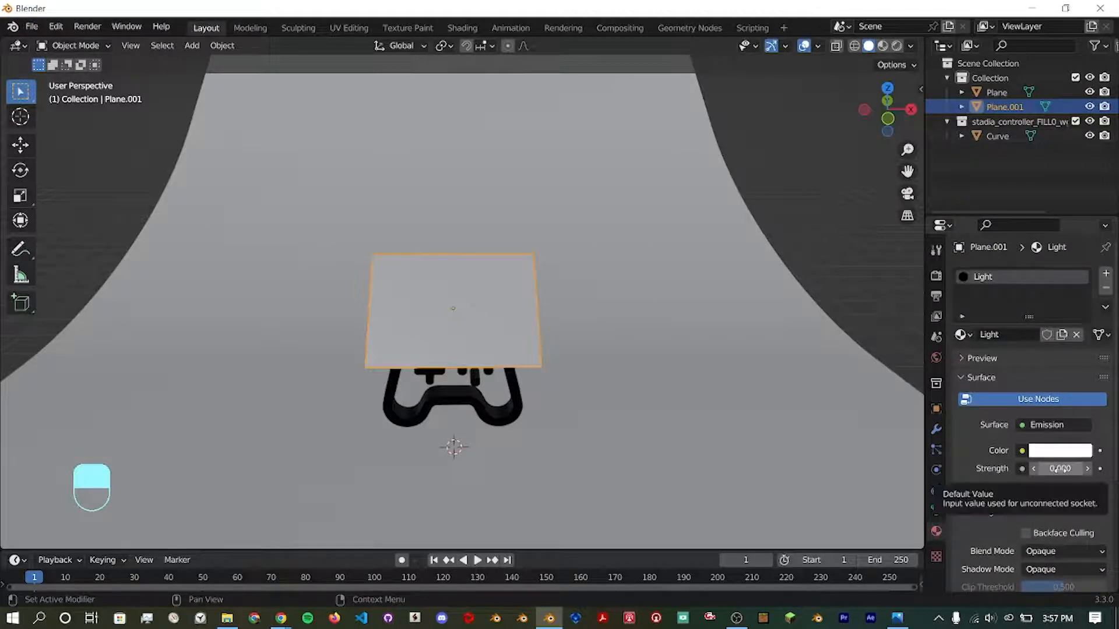
left_click(1057, 469)
type("6")
key("Return")
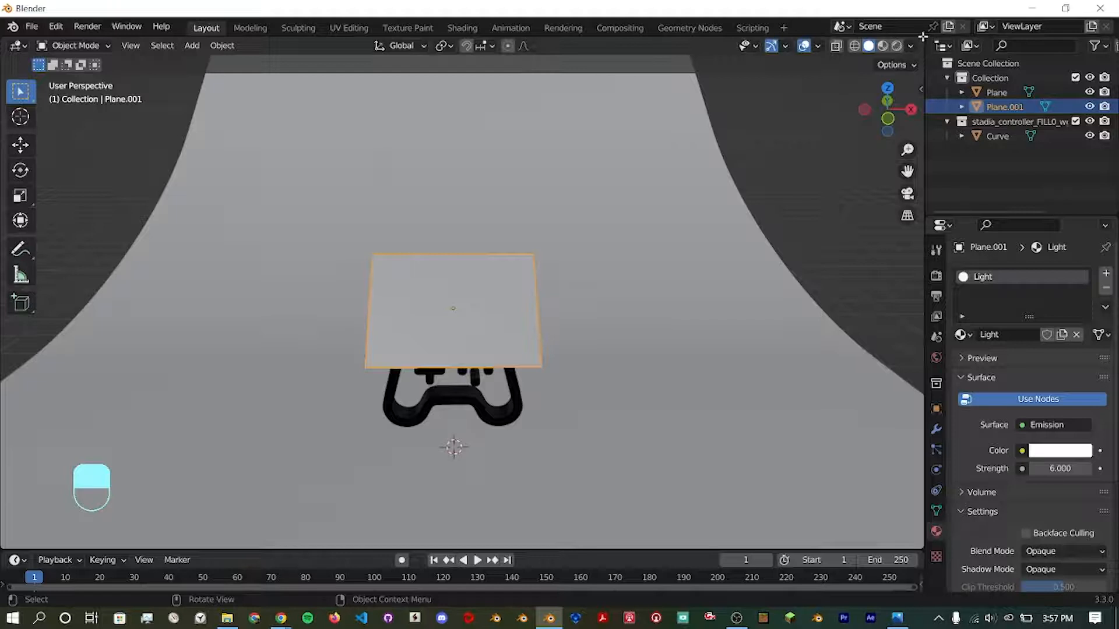
Split the 3D viewport into two side-by-side views and set the new one to rendered shading.
left_click_drag(924, 38, 541, 46)
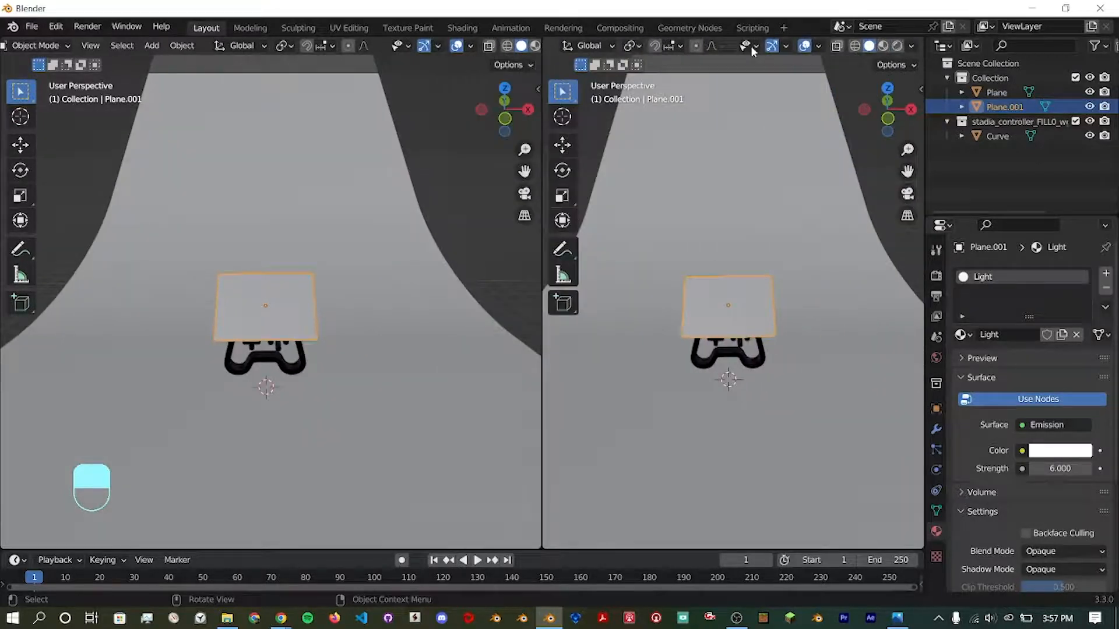
left_click(897, 45)
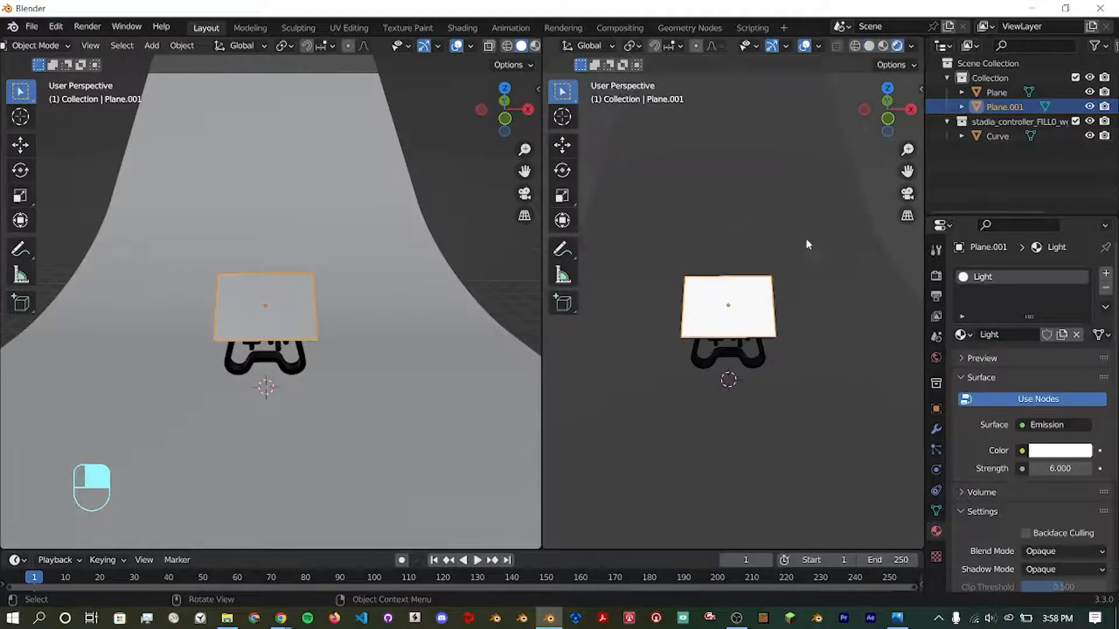
middle_click_drag(806, 242, 793, 273)
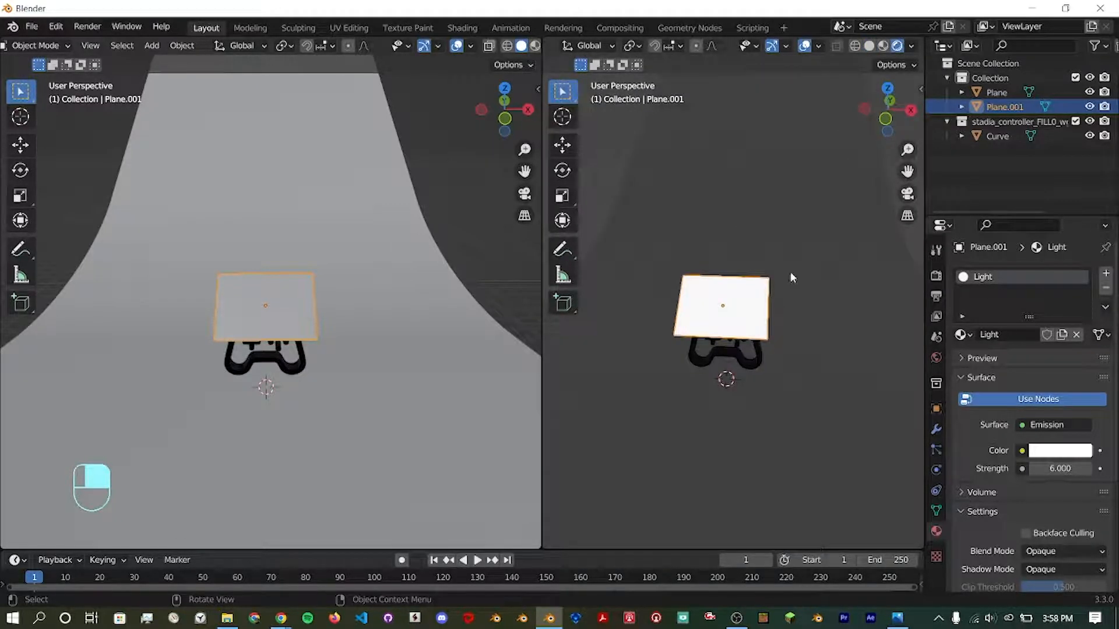
Set the scene's render engine to Cycles and view the lit controller in the rendered viewport.
left_click(935, 277)
left_click(1065, 275)
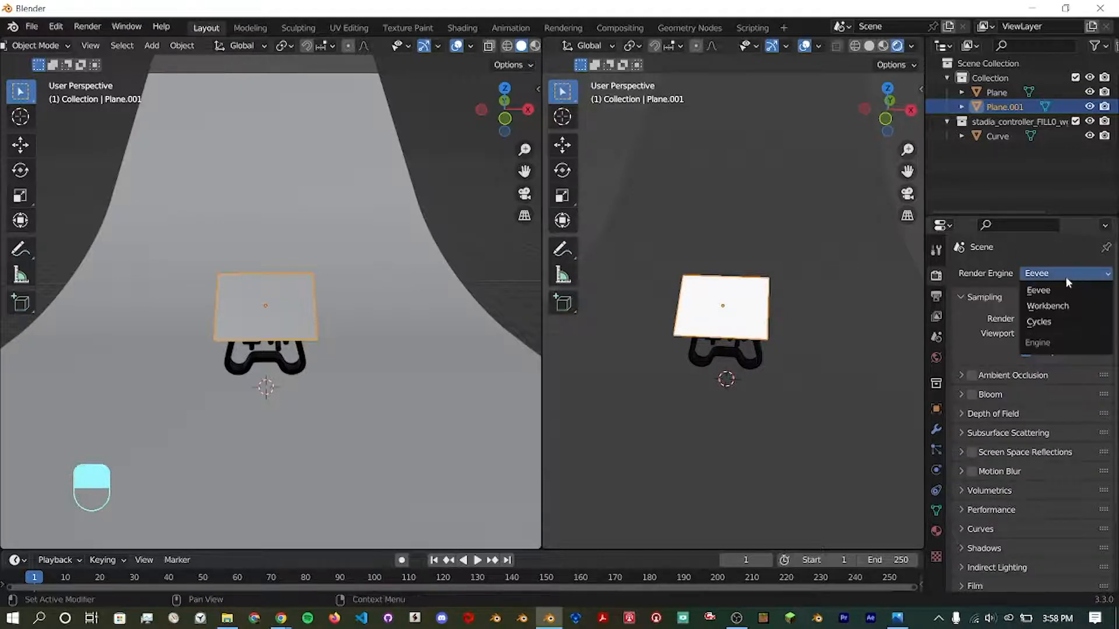
left_click(1061, 325)
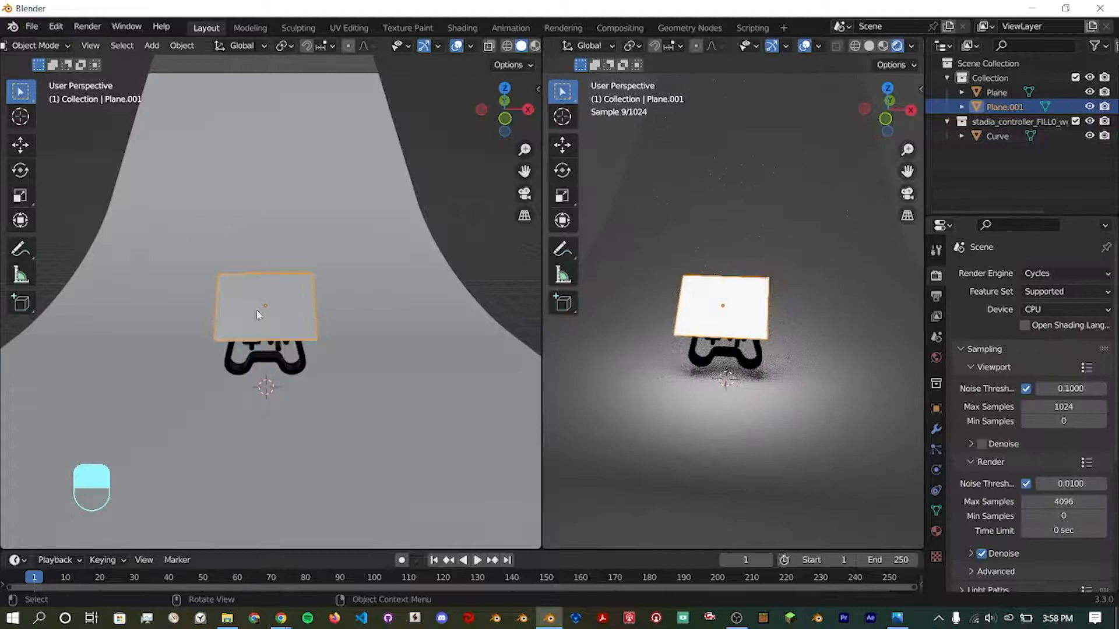
middle_click_drag(791, 362, 705, 349)
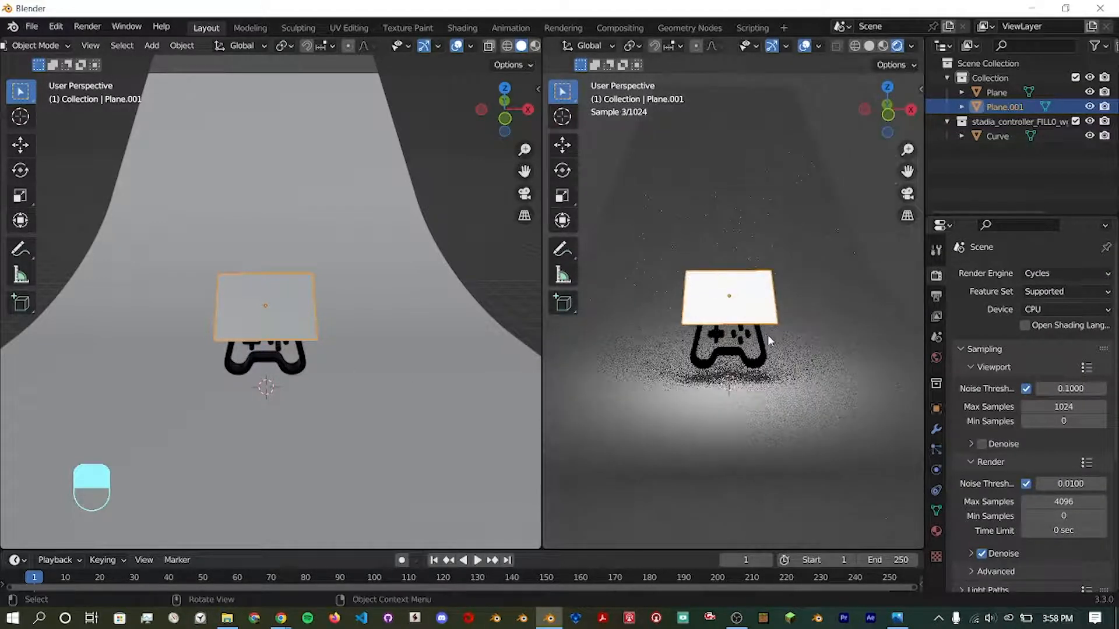
Add a camera to the scene and set it as the active camera.
mouse_move(344, 387)
middle_mouse_down()
mouse_move(340, 350)
mouse_move(281, 357)
middle_mouse_up()
key("shift+a")
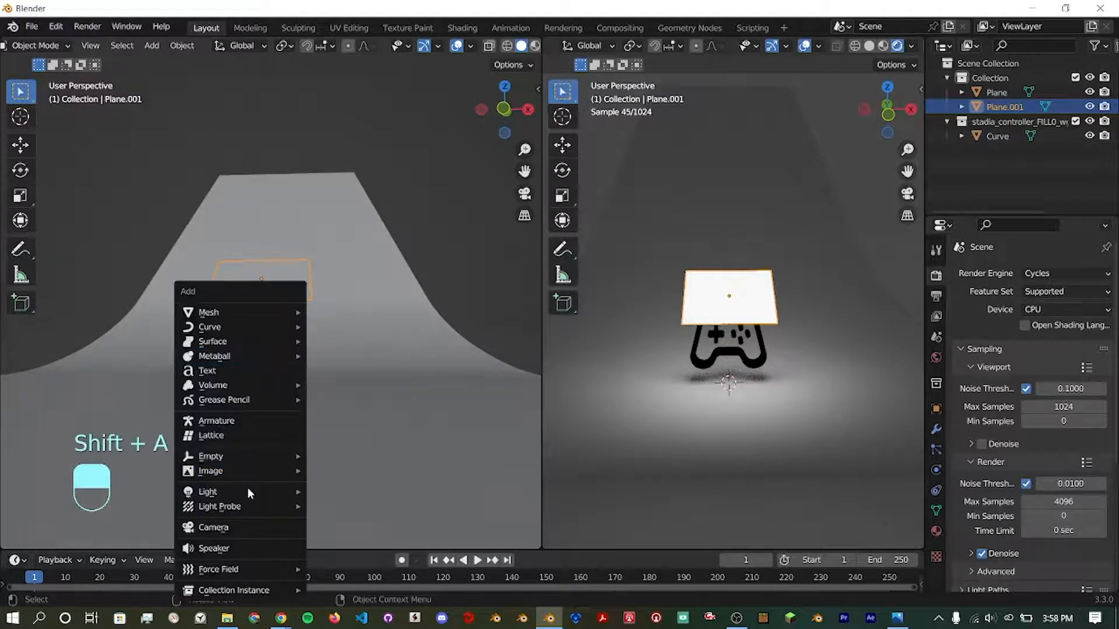
left_click(259, 529)
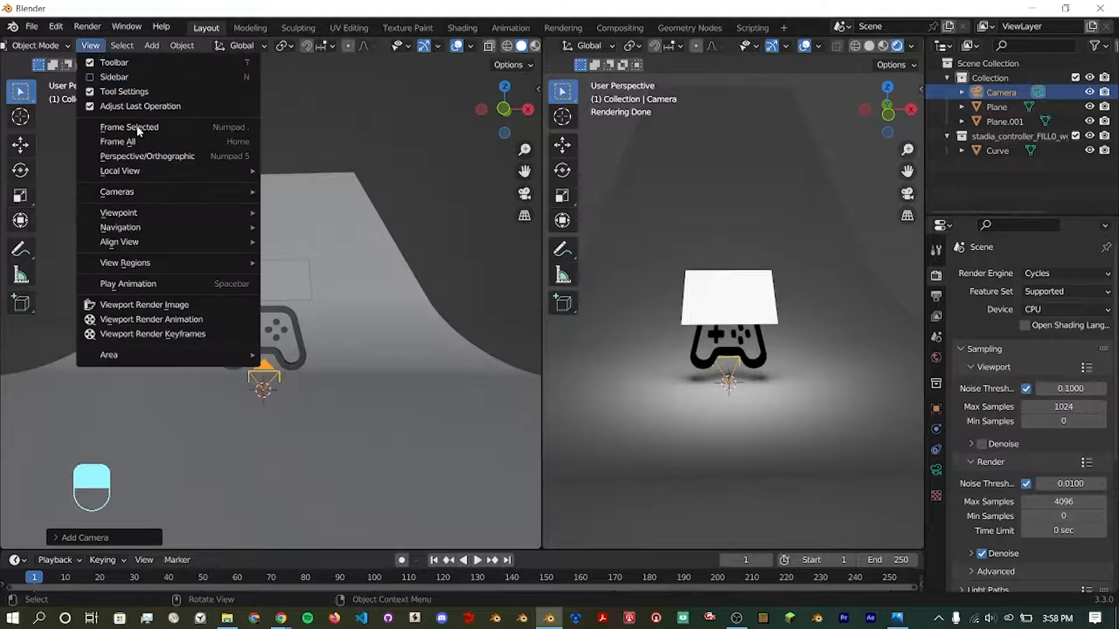
mouse_move(134, 194)
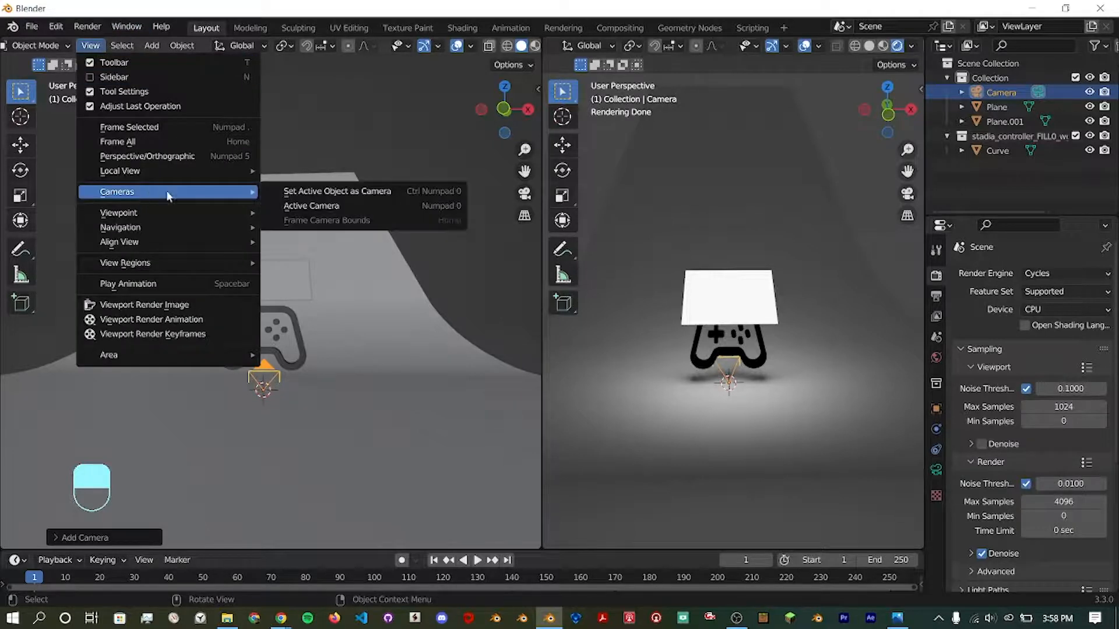
left_click(361, 194)
Align the active camera to the rendered viewport's front view of the controller, and switch the solid viewport to top orthographic.
scroll(363, 194, "down", 4)
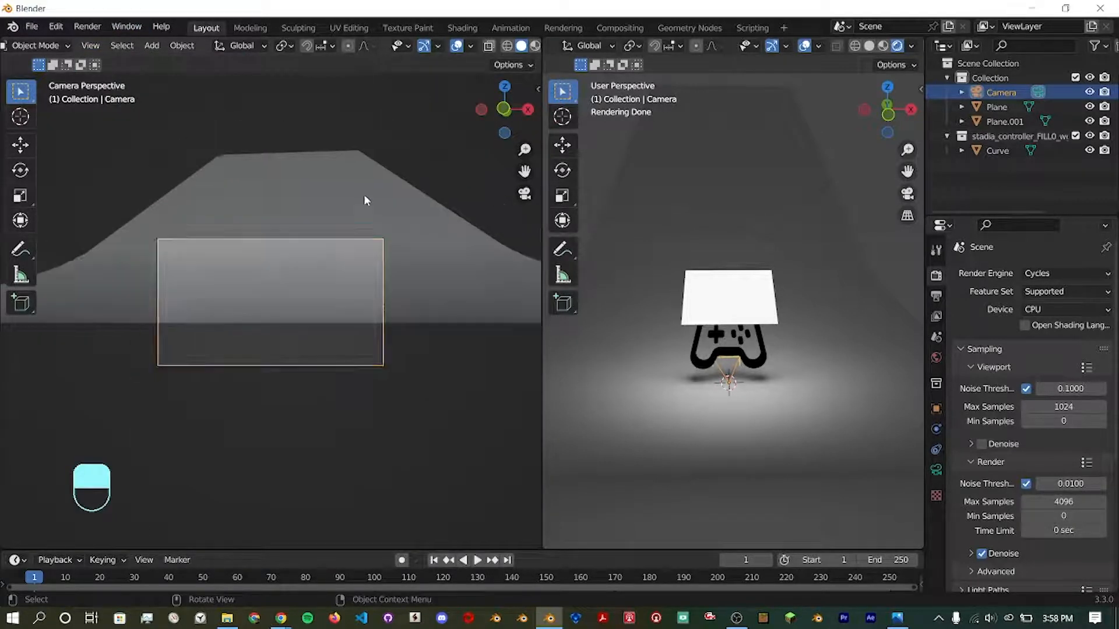
middle_click_drag(364, 196, 360, 204)
scroll(360, 204, "down", 3)
scroll(360, 209, "down", 5)
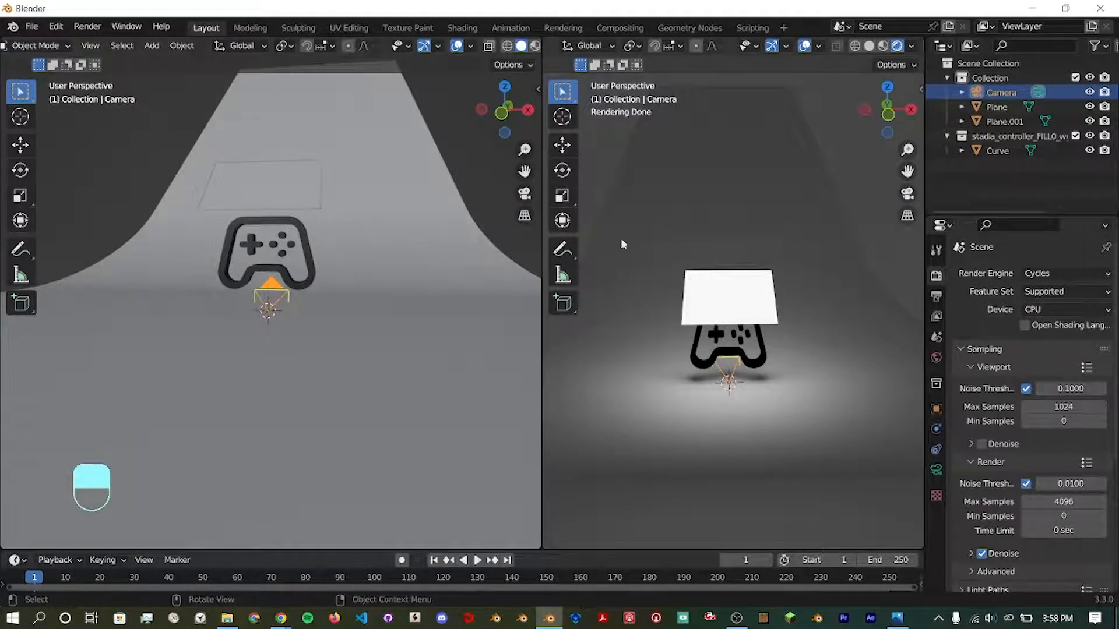
left_click(889, 116)
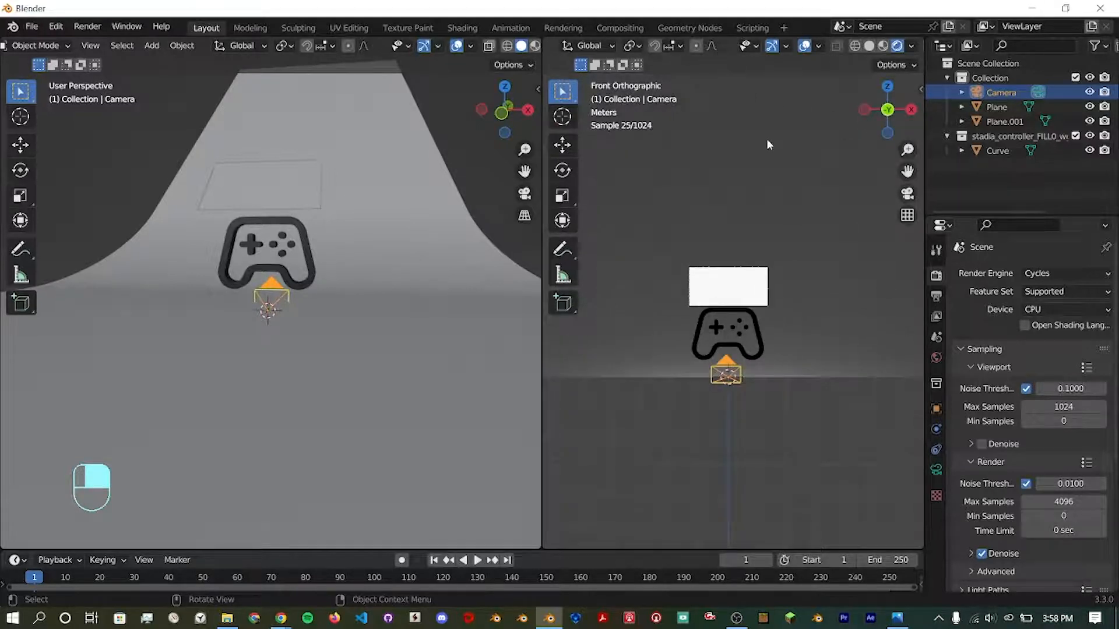
scroll(635, 51, "up", 5)
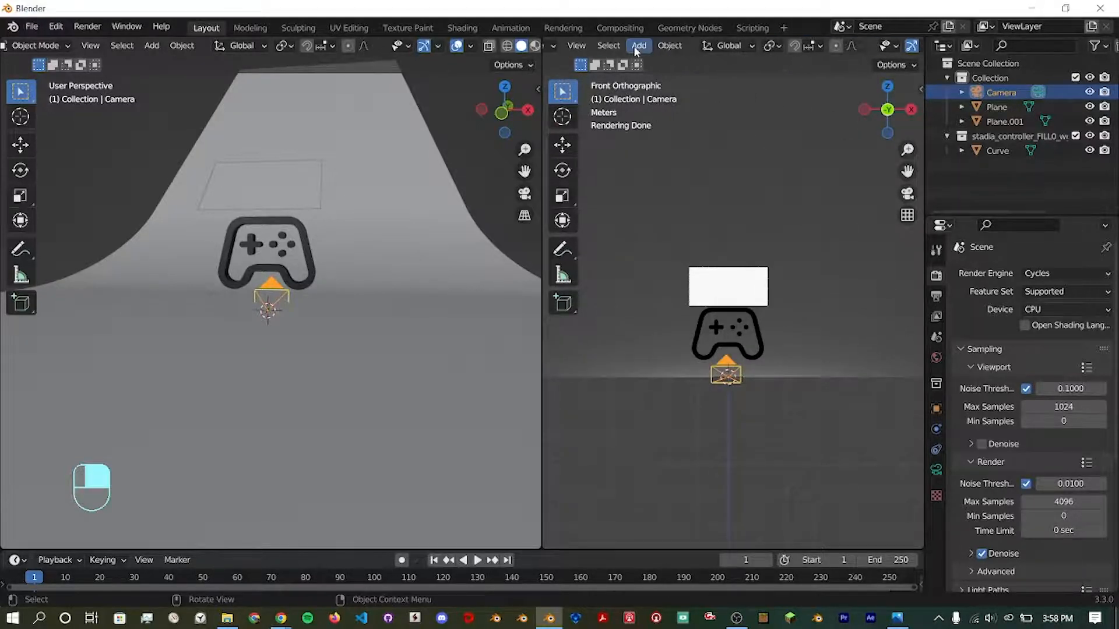
left_click(672, 47)
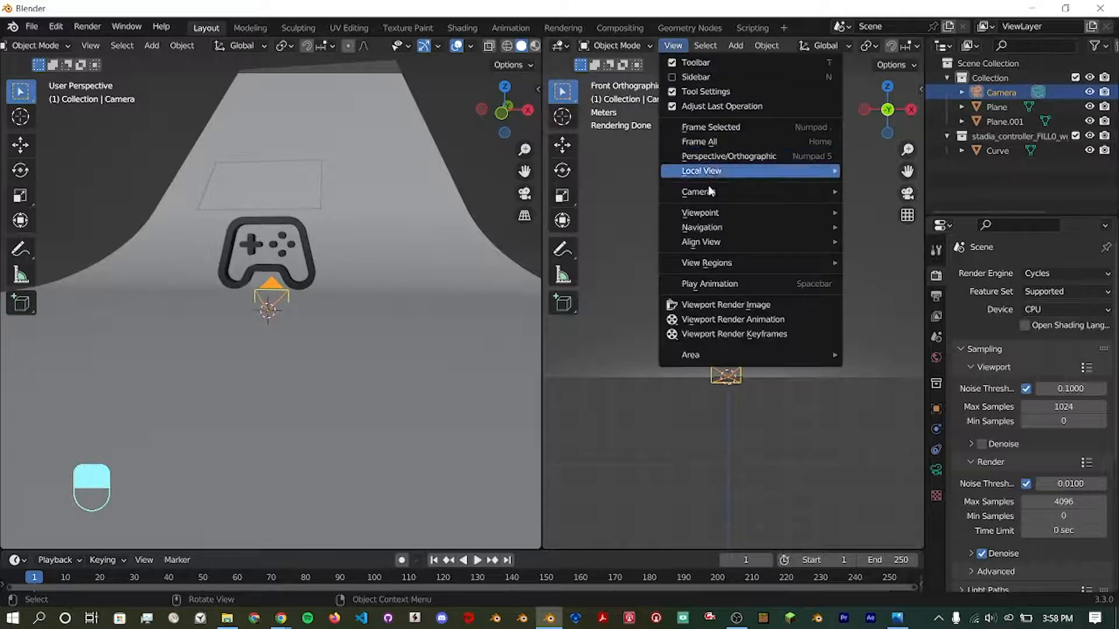
mouse_move(751, 227)
mouse_move(816, 243)
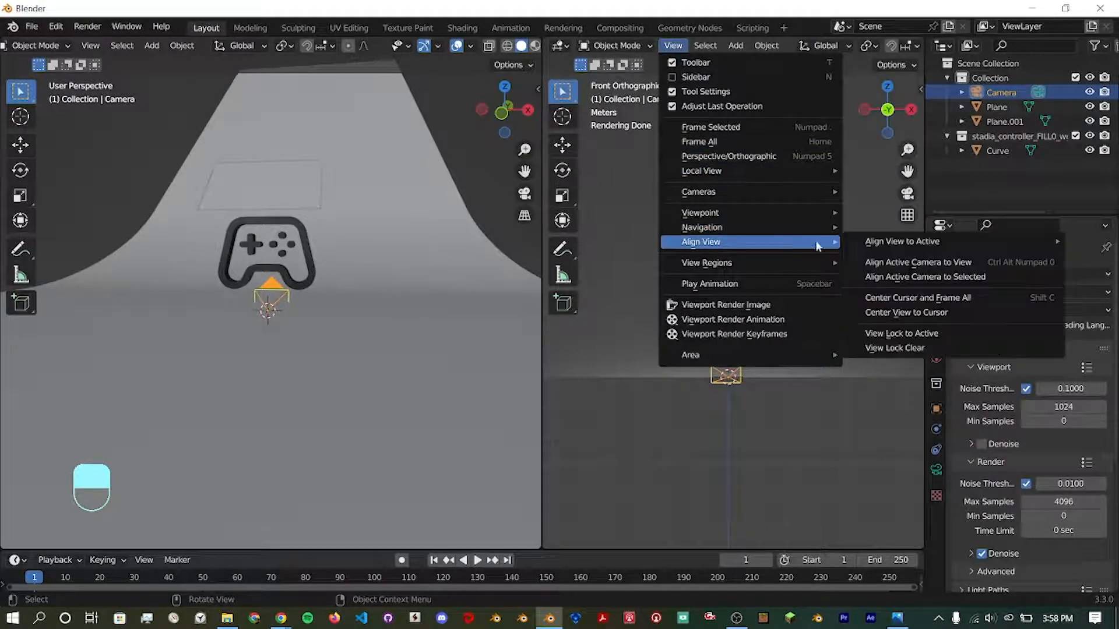
left_click(897, 265)
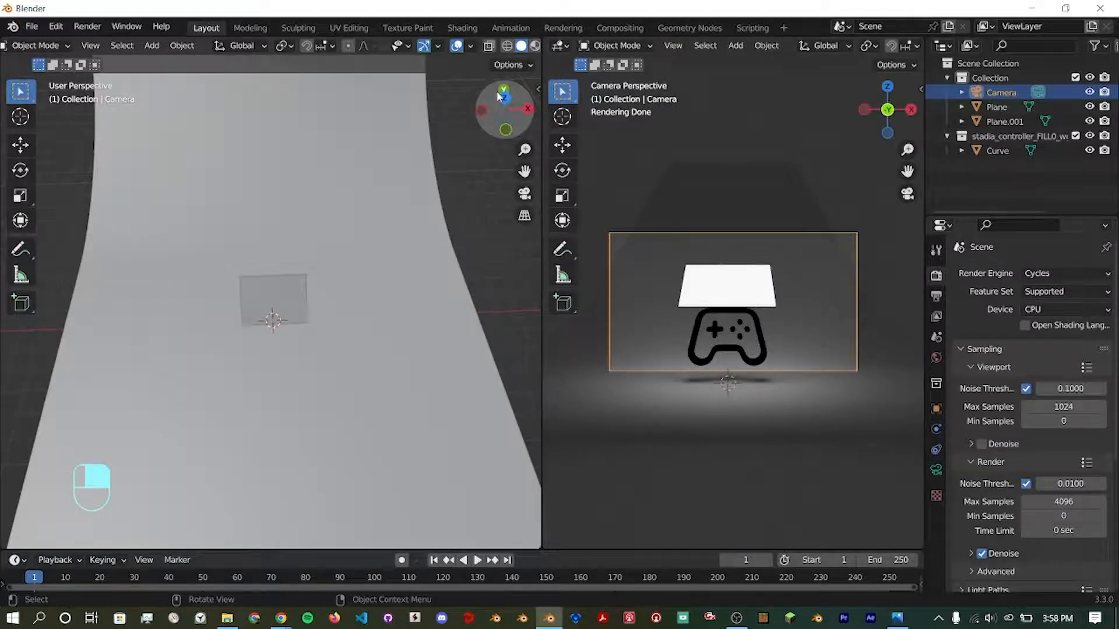
left_click(497, 93)
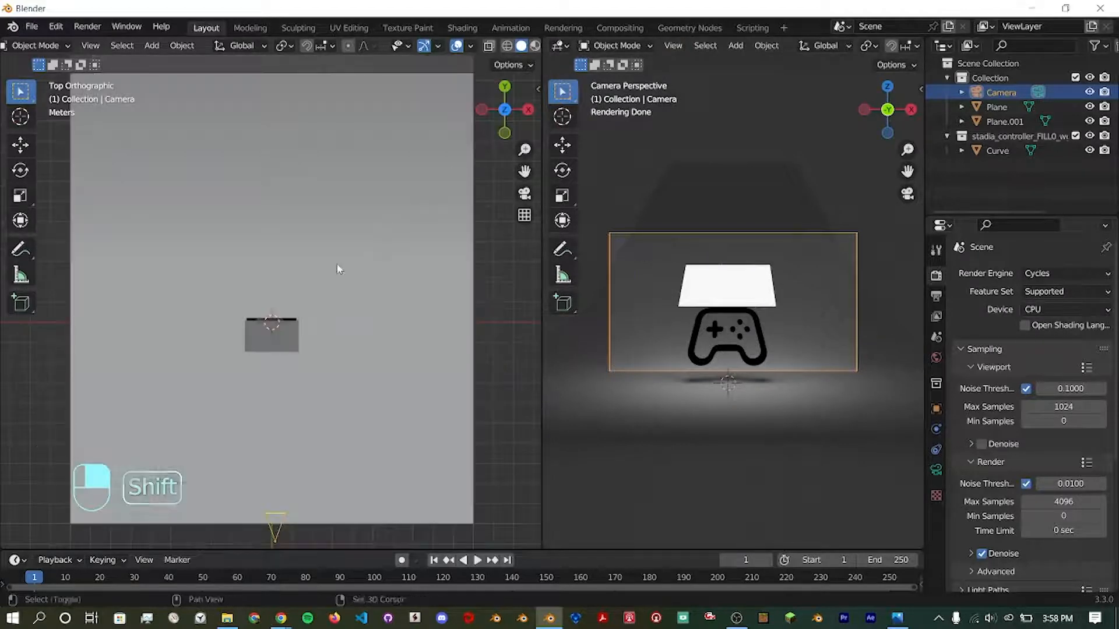
Lower the camera along Z and move it closer to the controller along Y.
middle_click_drag(338, 264, 357, 175, "shift")
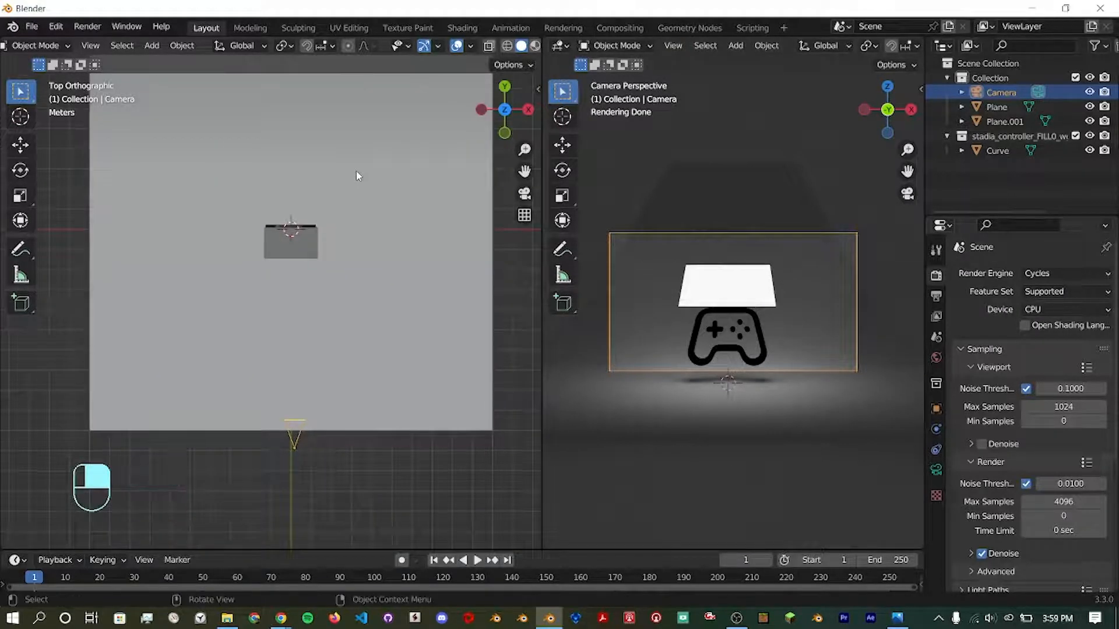
key("g")
key("z")
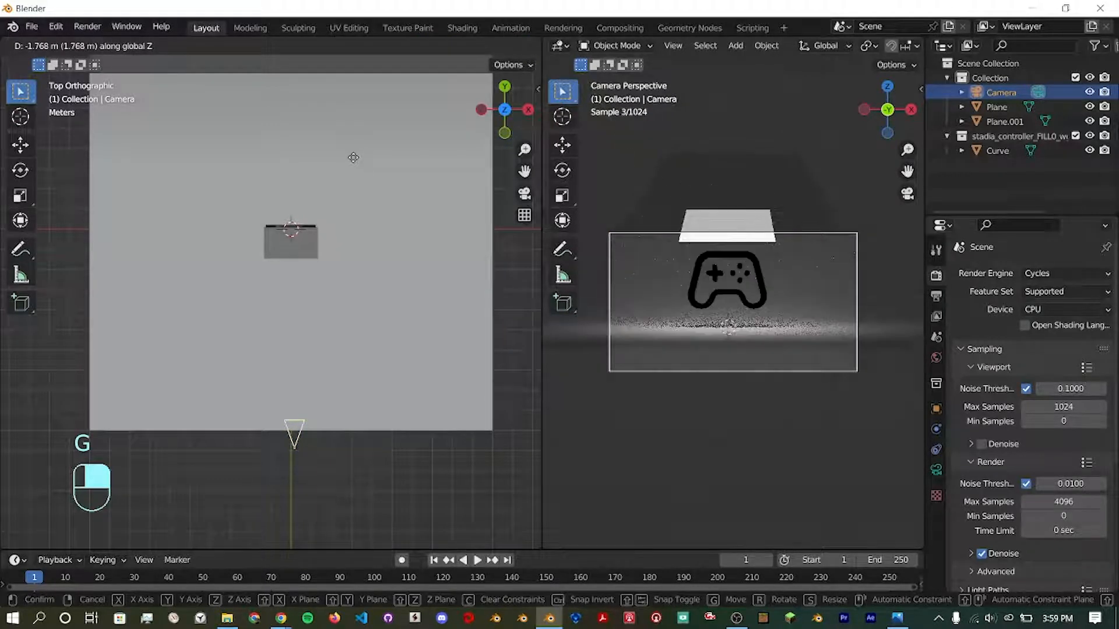
left_click(353, 165)
key("g")
key("y")
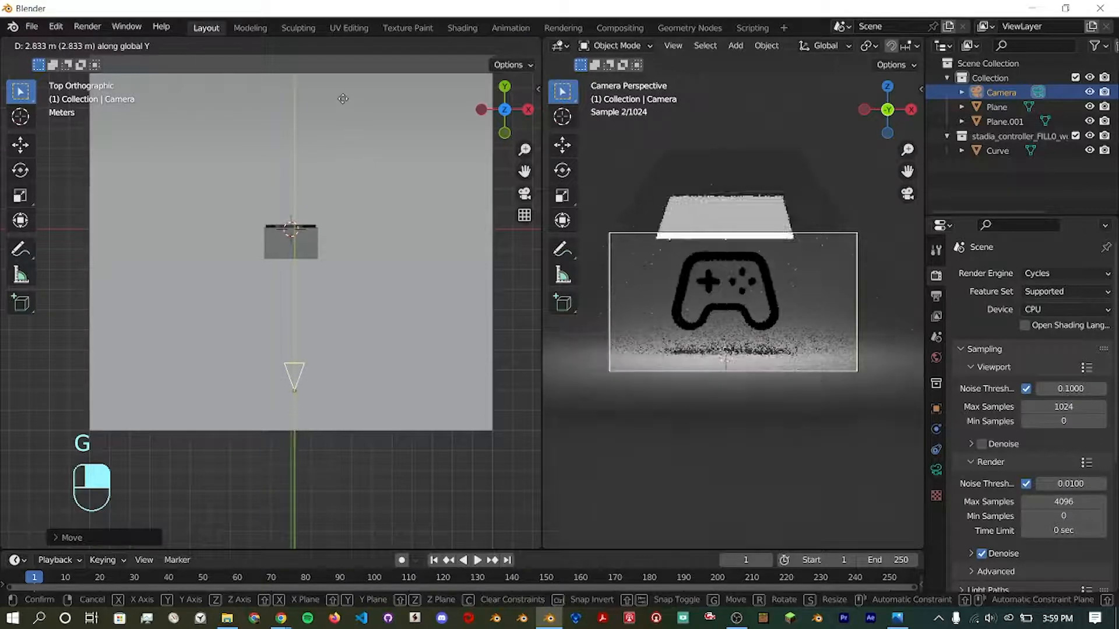
left_click(337, 73)
Raise the camera about 0.16 m along Z and move it about 1.07 m further towards the controller along Y.
key("g")
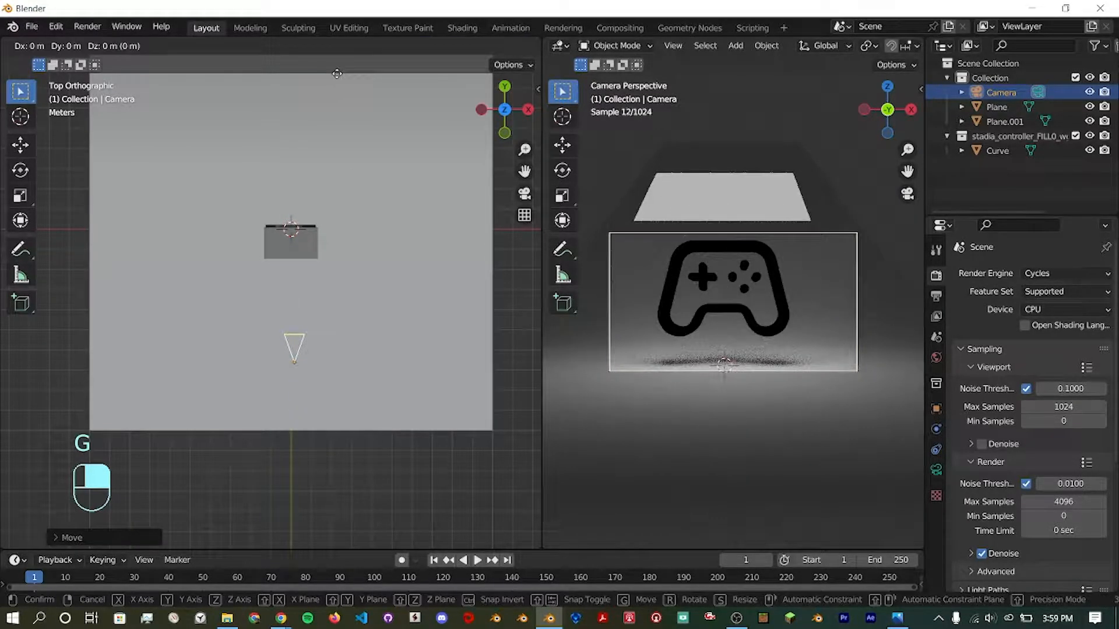
key("z")
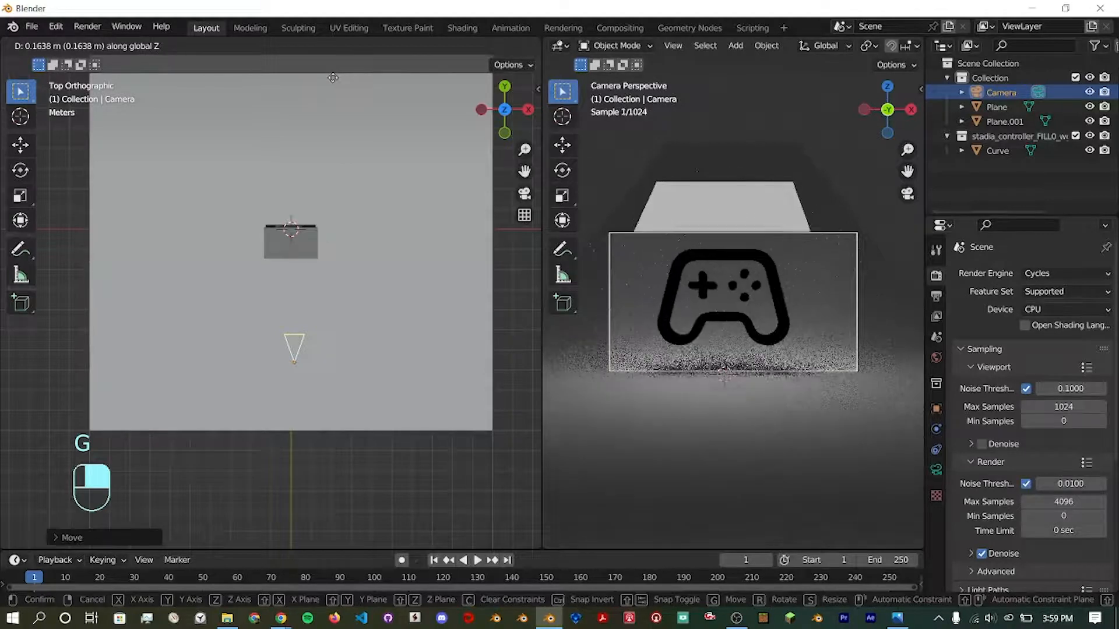
left_click(333, 78)
key("g")
key("y")
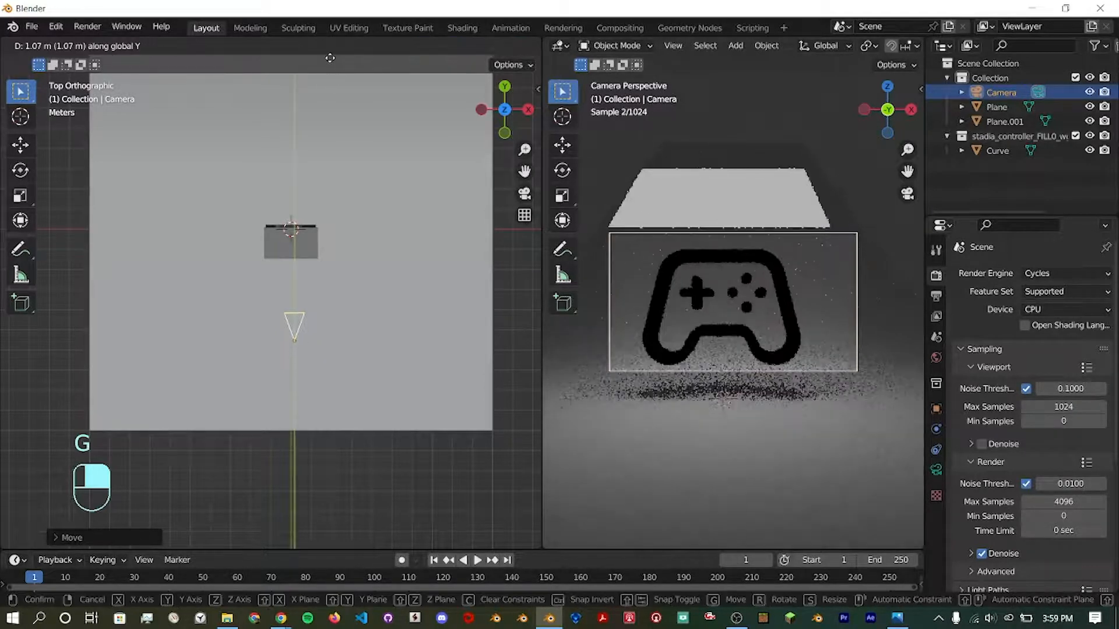
left_click(330, 58)
Lower the controller along Z so it rests on the backdrop floor.
middle_click_drag(329, 58, 421, 239)
left_click(421, 239)
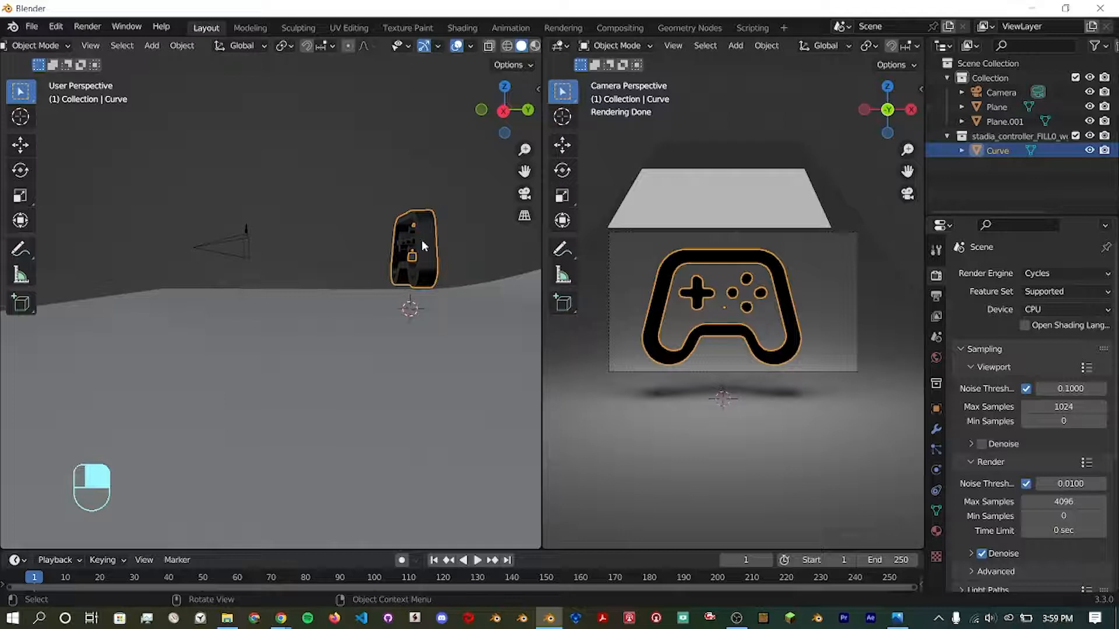
key("g")
key("z")
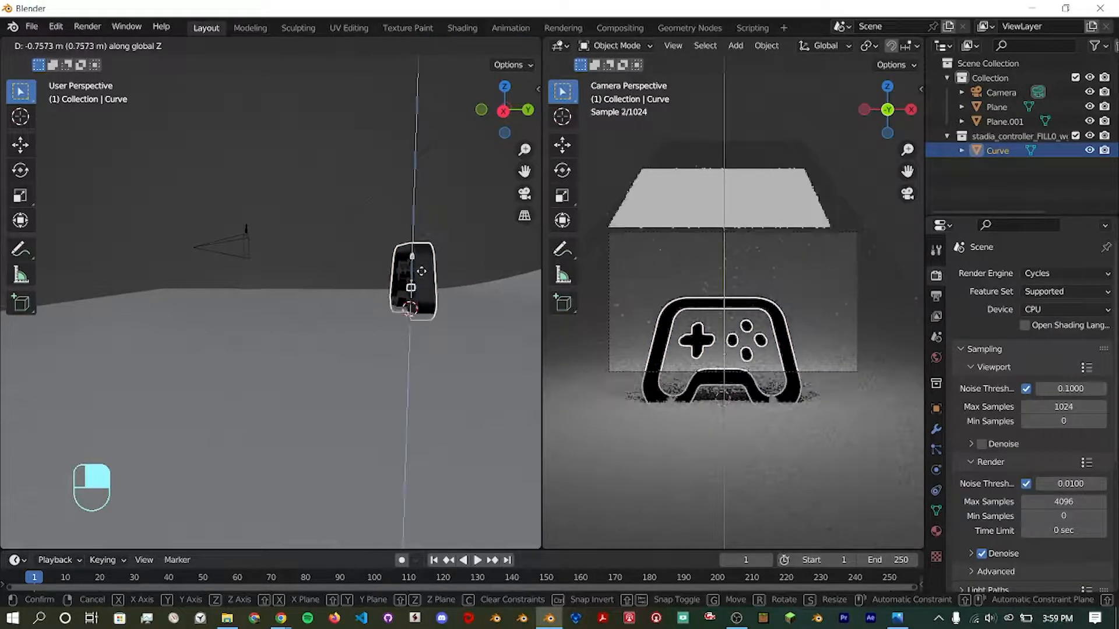
left_click(421, 257)
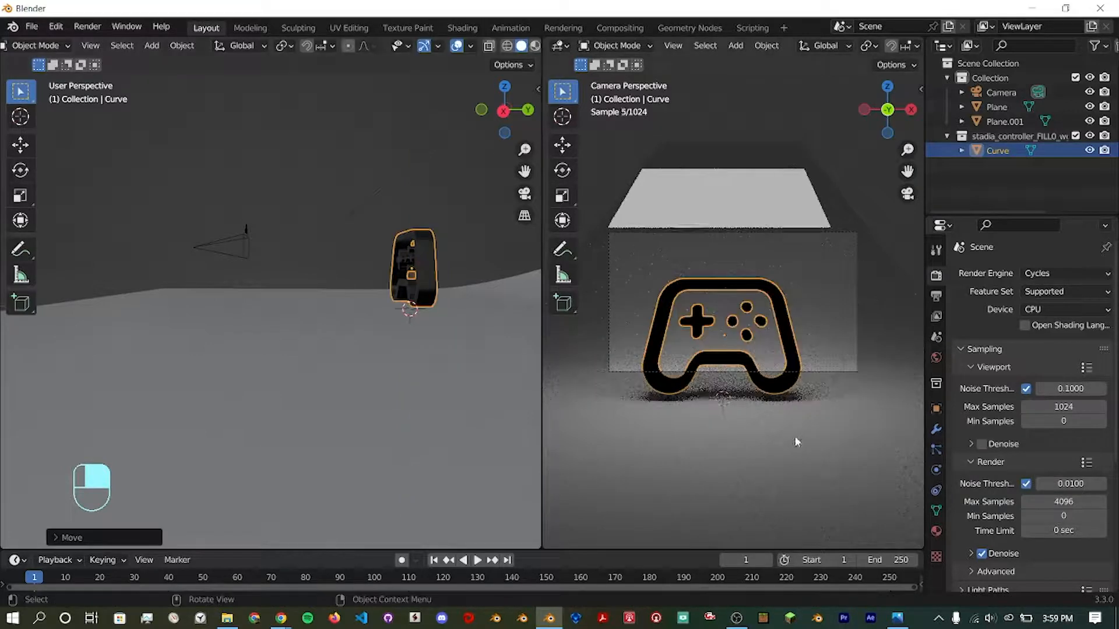
Rotate the controller by -35° around the global Z axis.
middle_click_drag(797, 441, 767, 420)
middle_click_drag(424, 326, 472, 368)
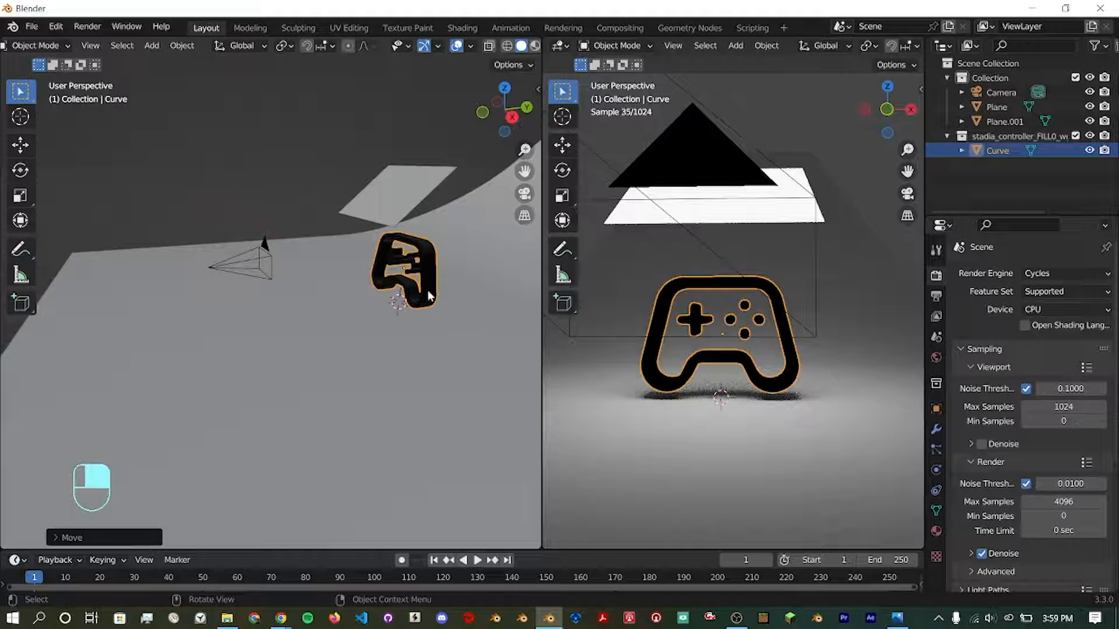
key("r")
key("z")
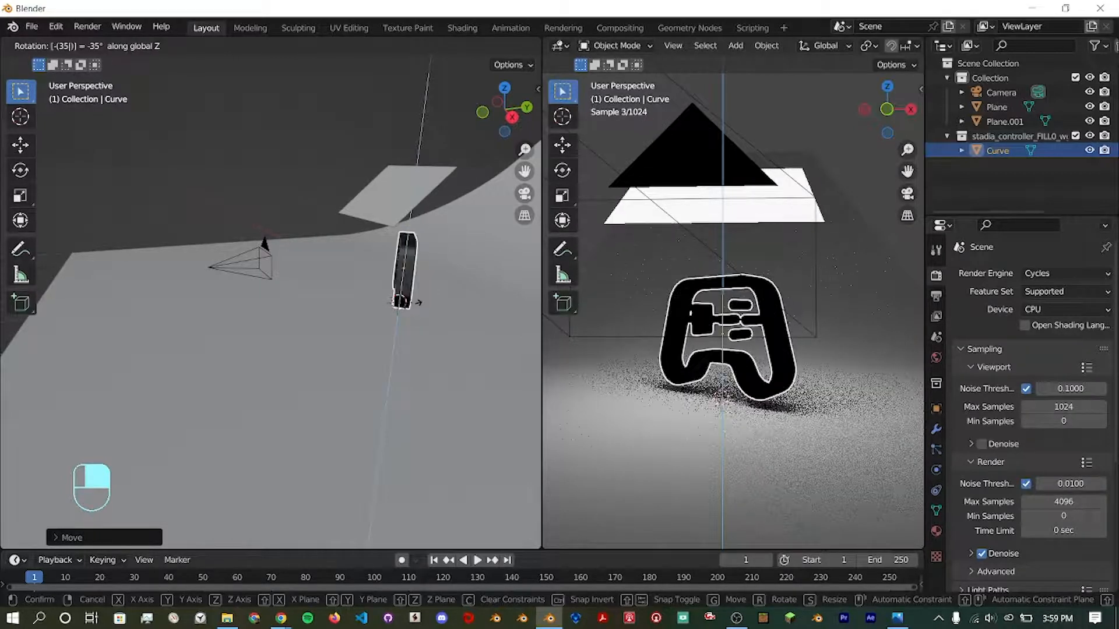
left_click(411, 307)
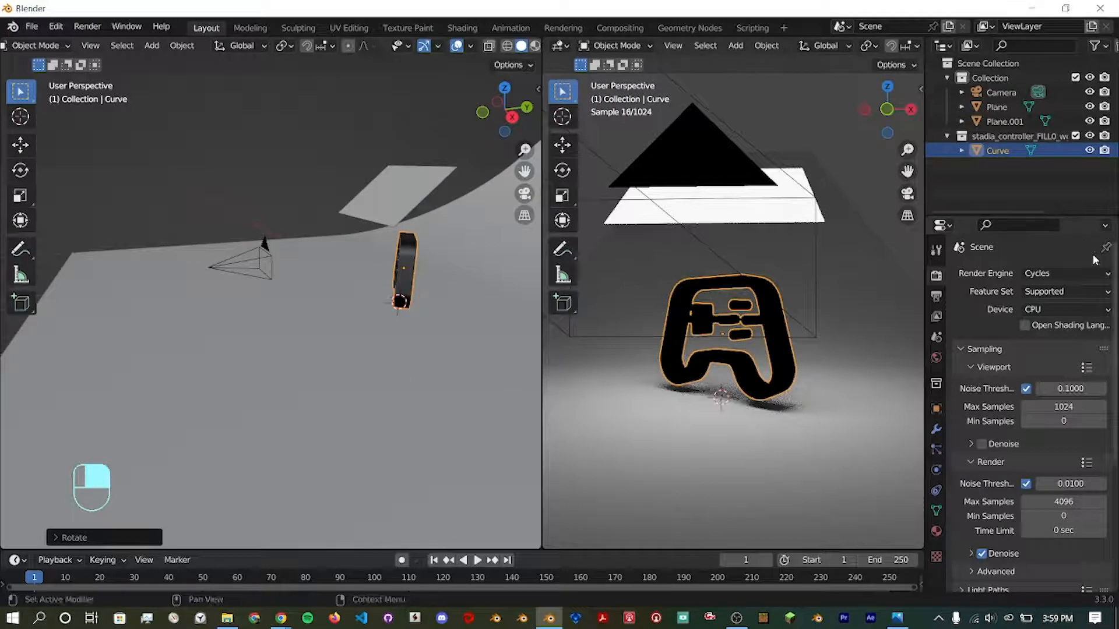
Select the camera, with the solid viewport in top orthographic and the rendered viewport looking through the active camera.
middle_click_drag(349, 420, 460, 418)
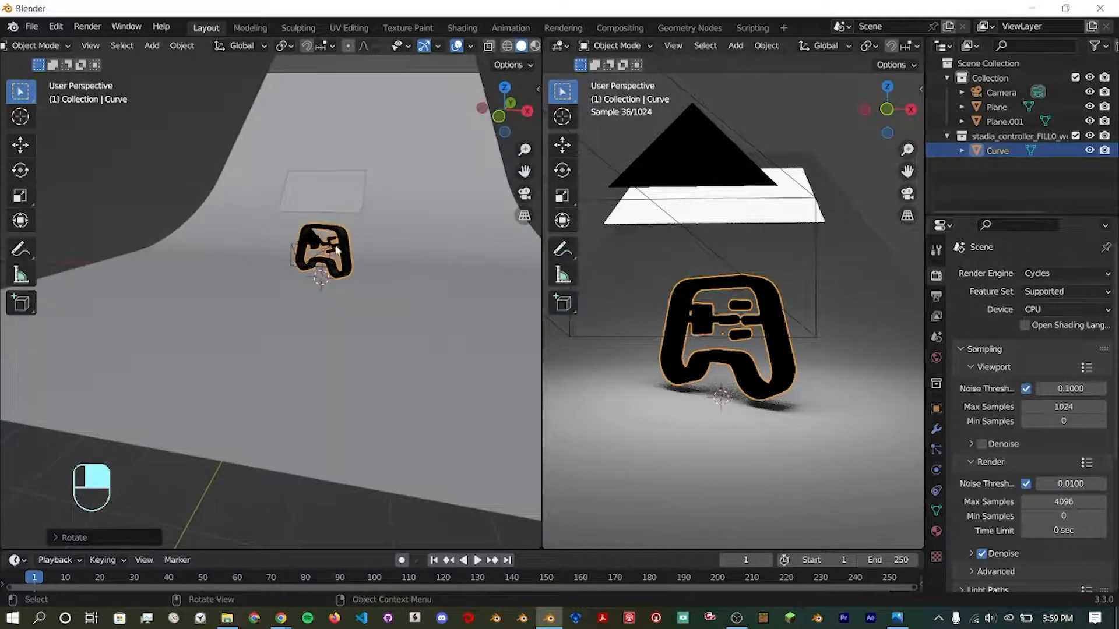
left_click(315, 256)
key("alt+a")
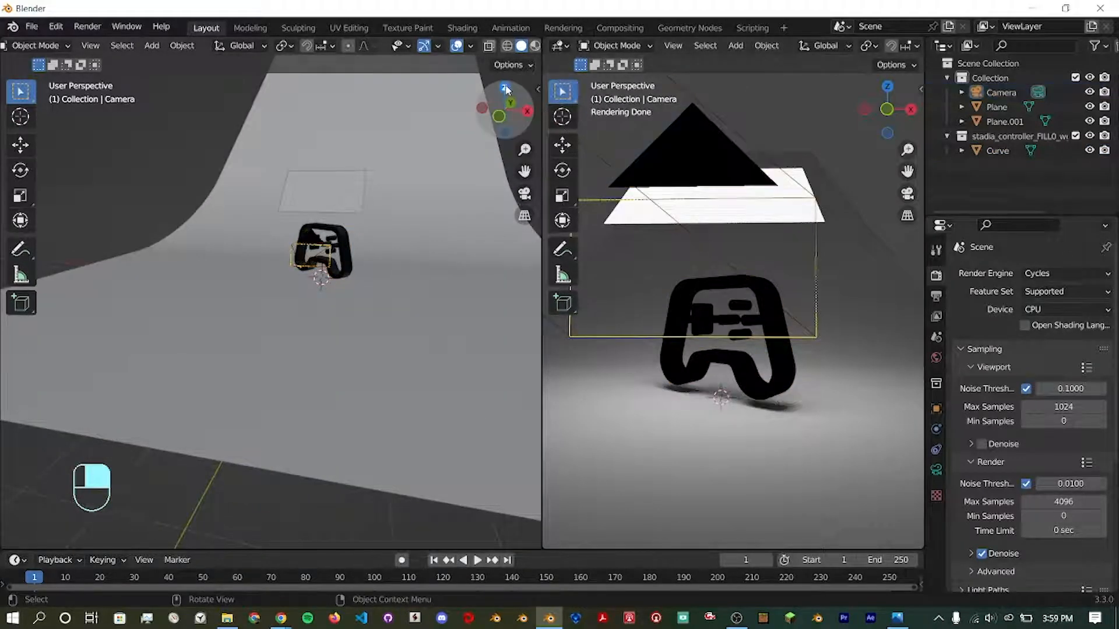
left_click(504, 88)
left_click(814, 264)
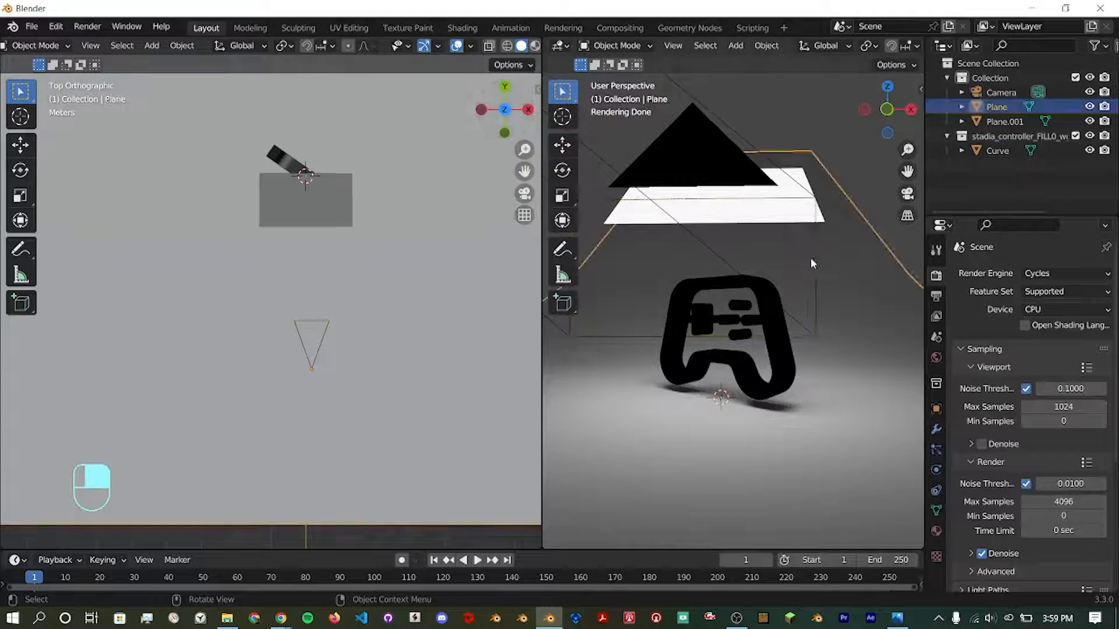
scroll(733, 303, "down", 7)
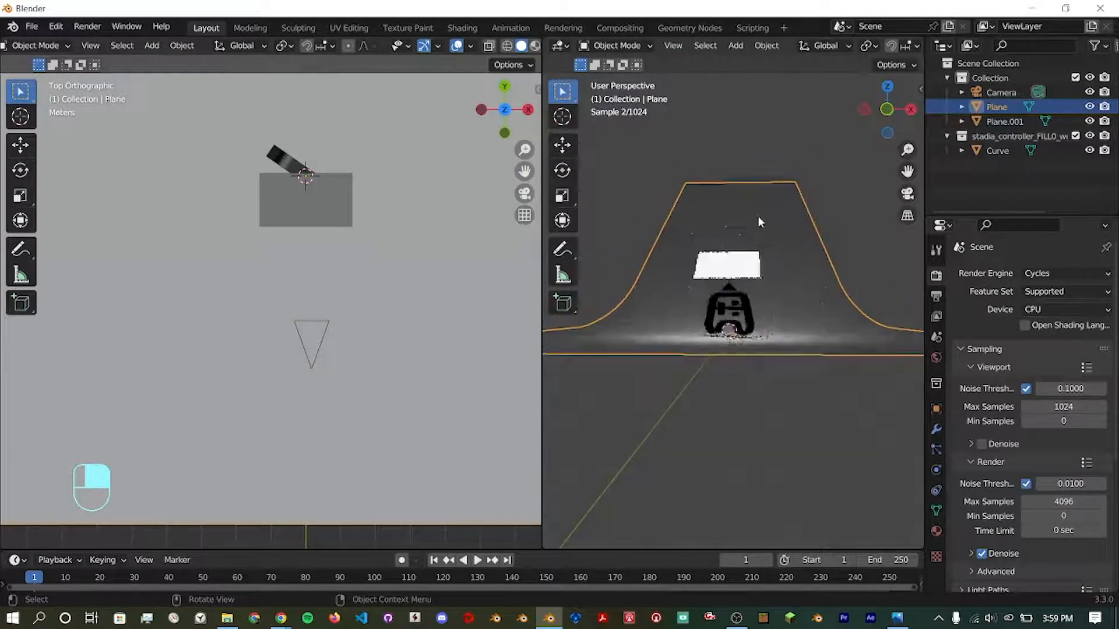
left_click(735, 302)
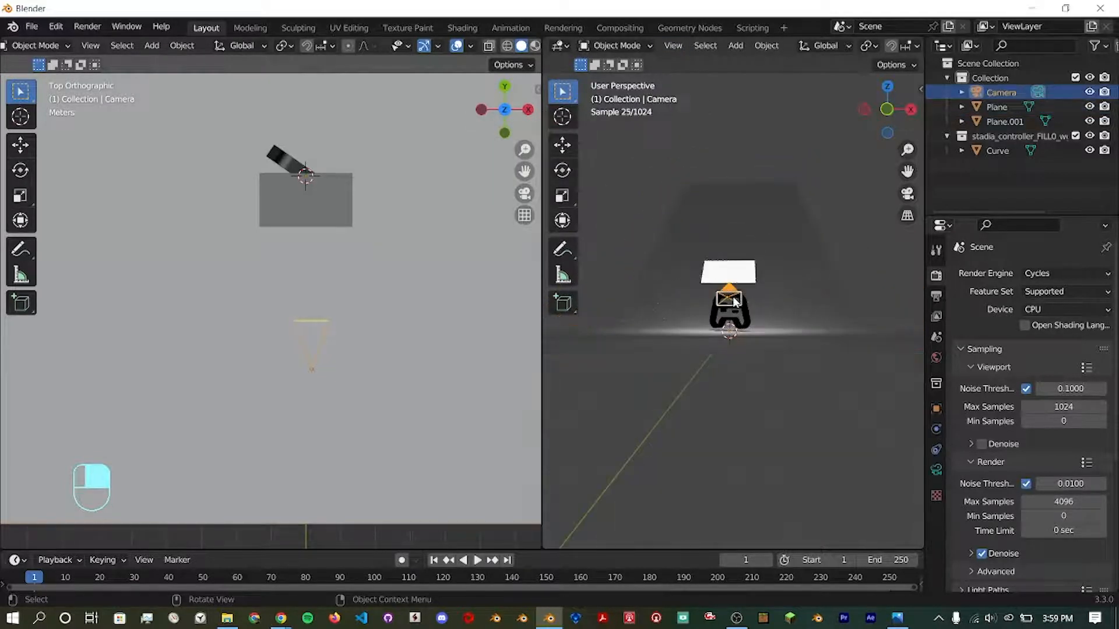
left_click(672, 46)
mouse_move(713, 194)
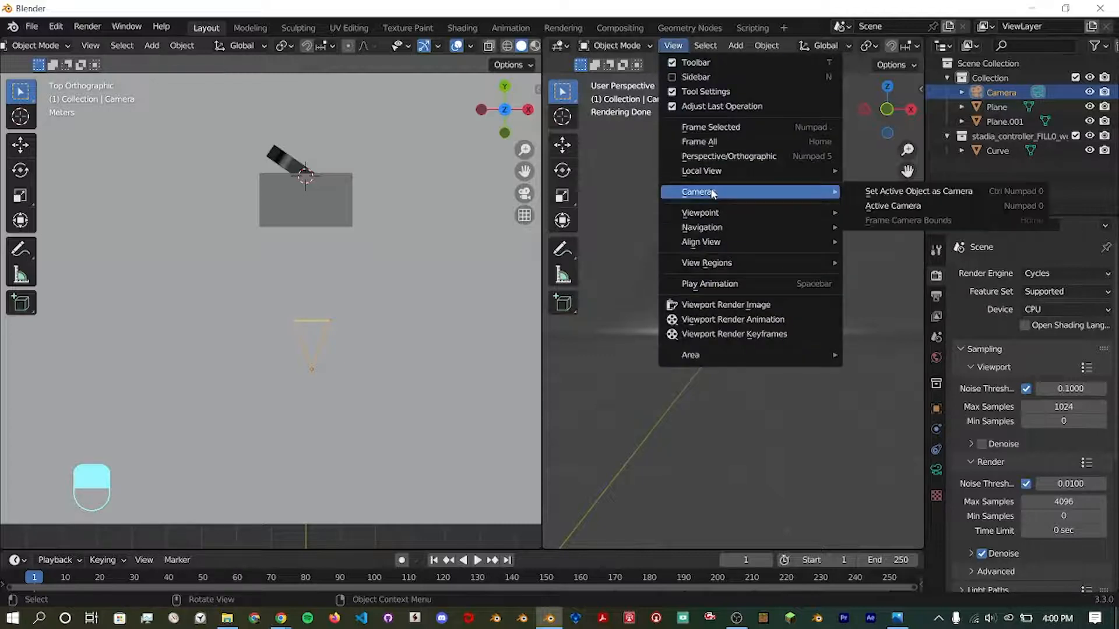
left_click(894, 205)
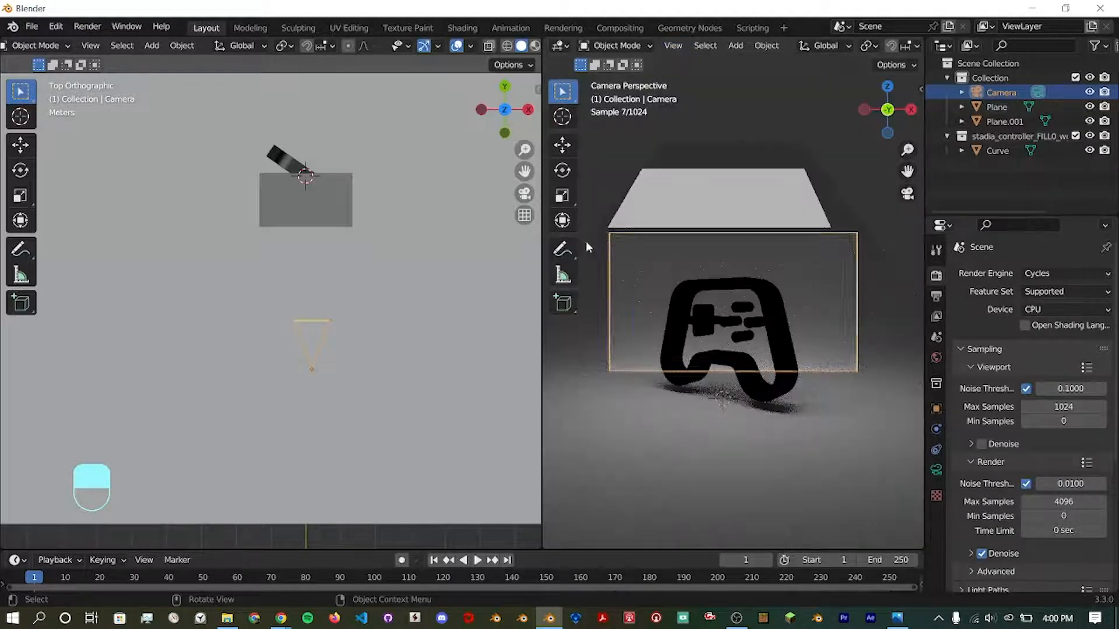
Move the camera back from the controller and lower it about 0.64 m along Z.
key("g")
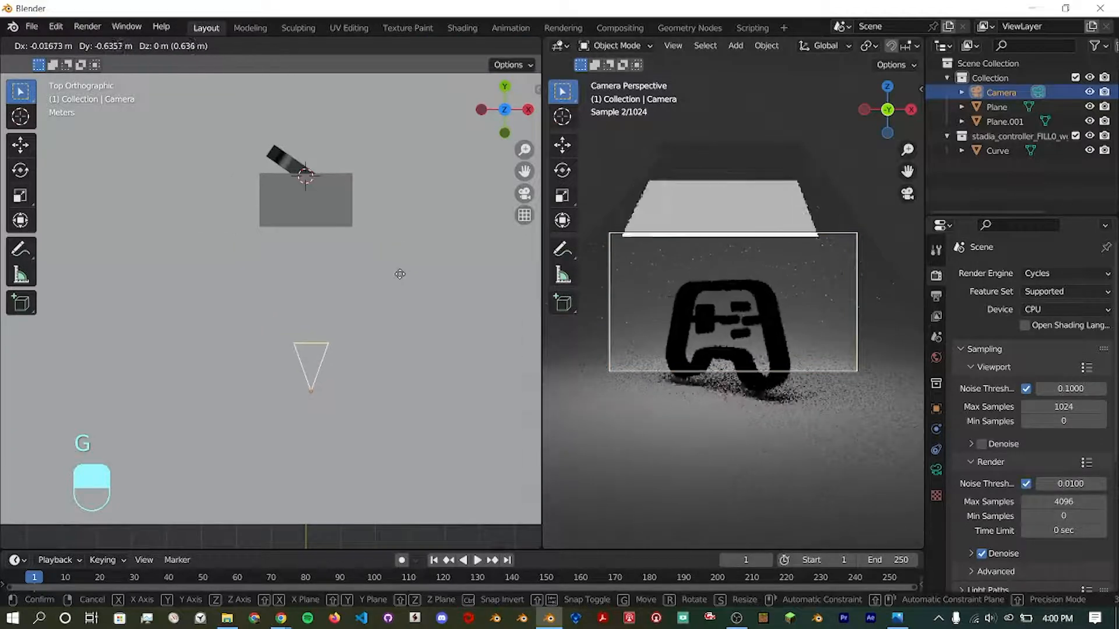
left_click(406, 291)
key("g")
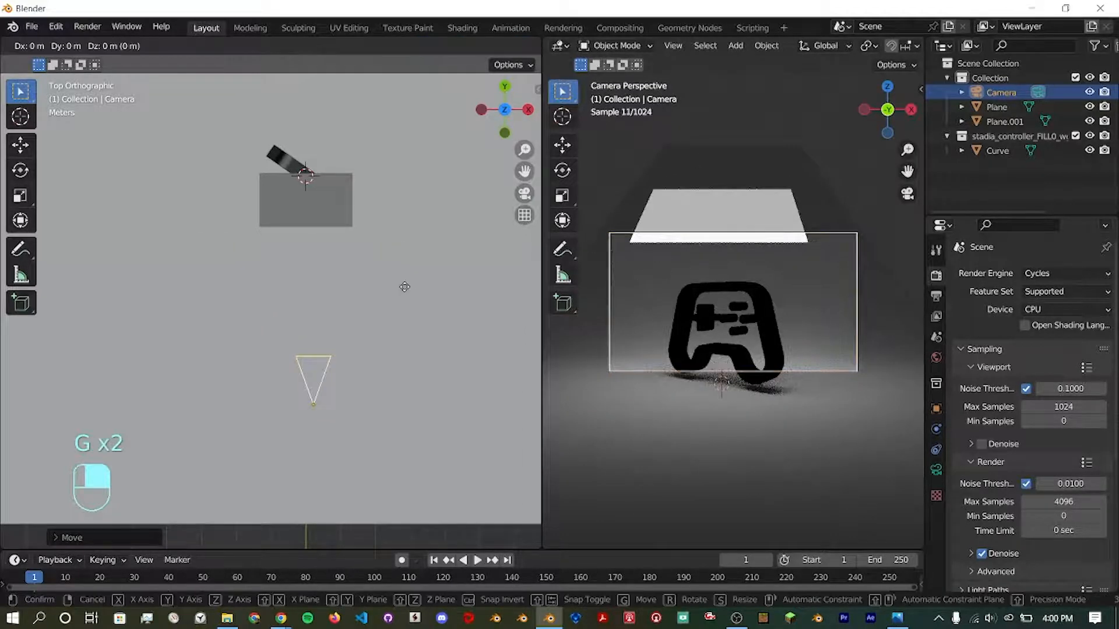
key("z")
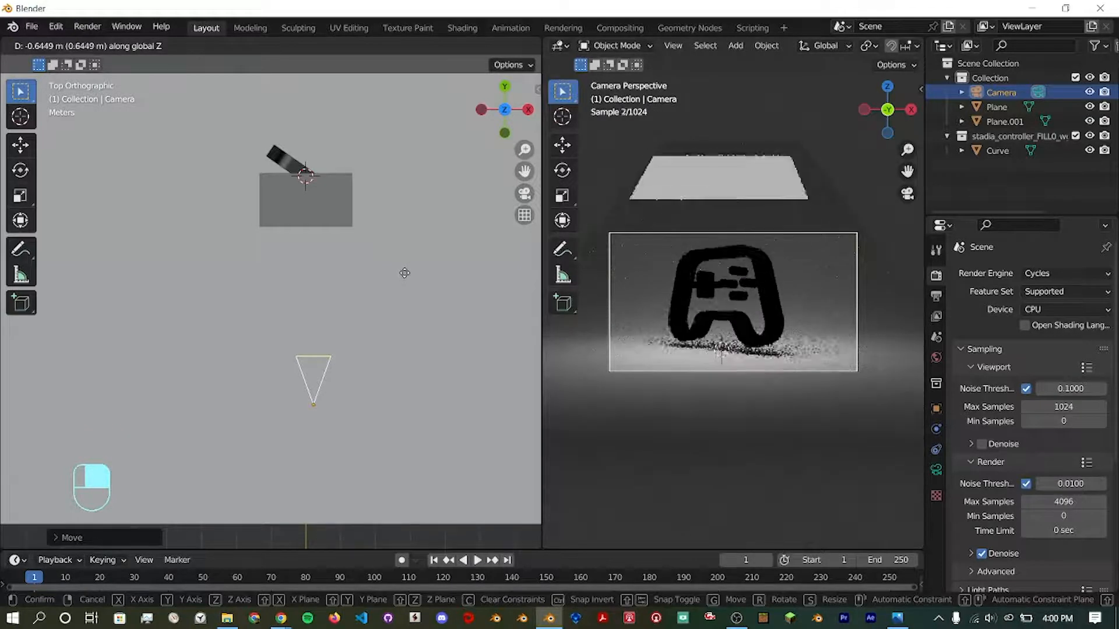
left_click(404, 272)
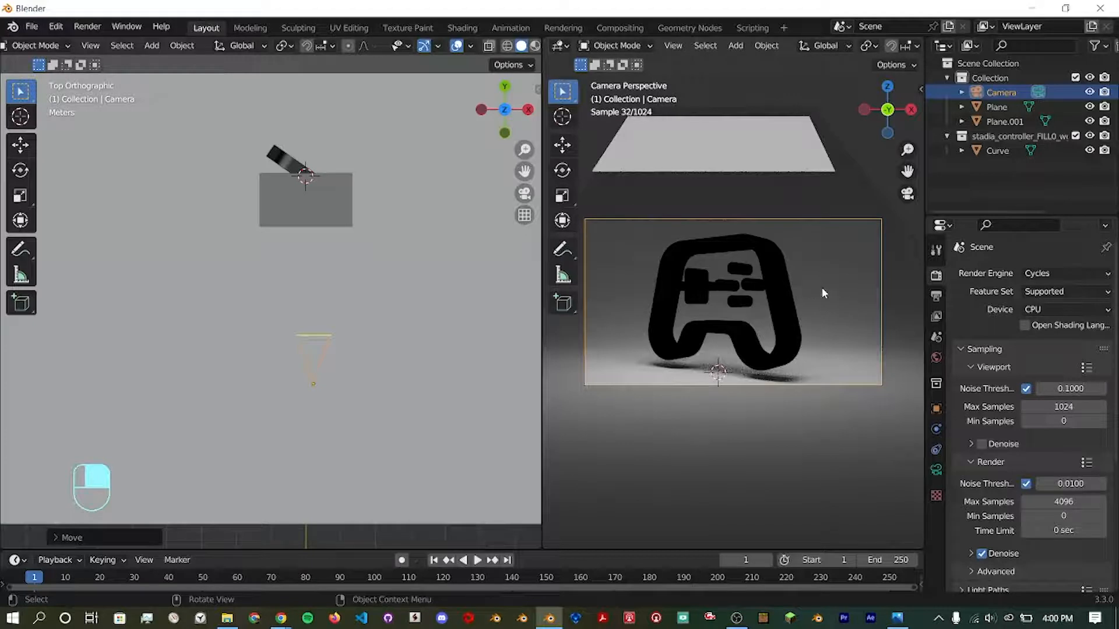
Make the render output square by setting the X resolution to 1080 px.
left_click(935, 298)
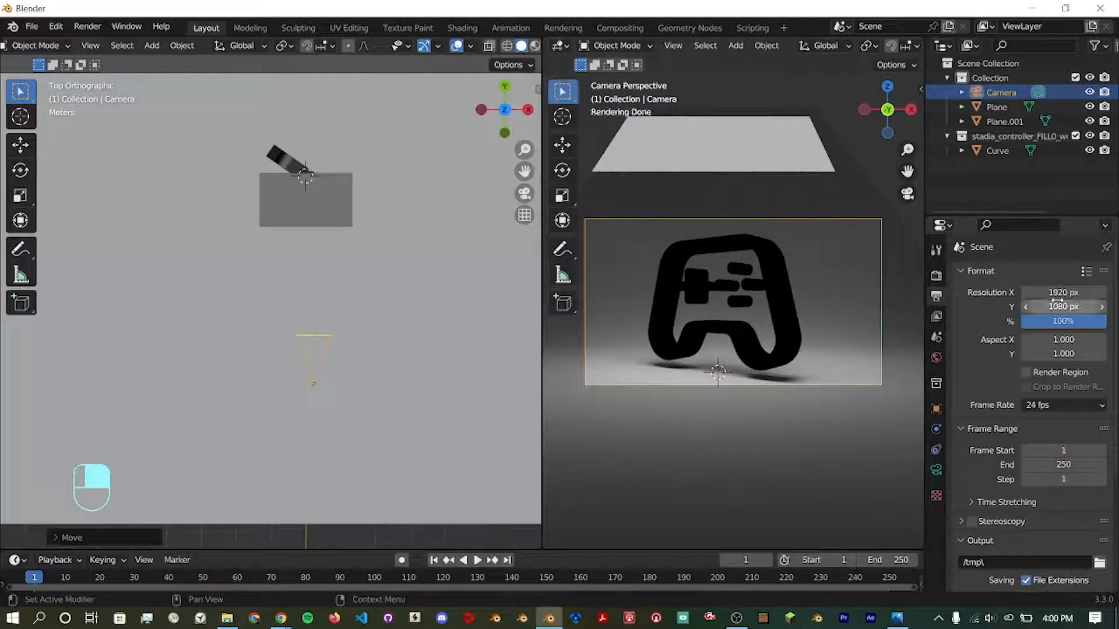
left_click(1077, 293)
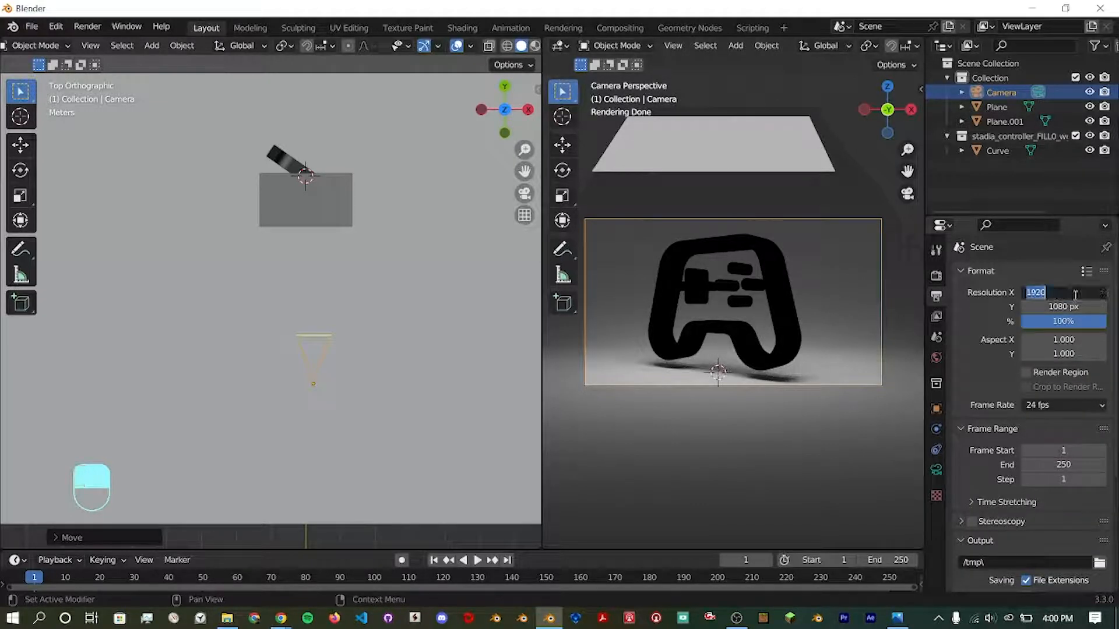
key("Return")
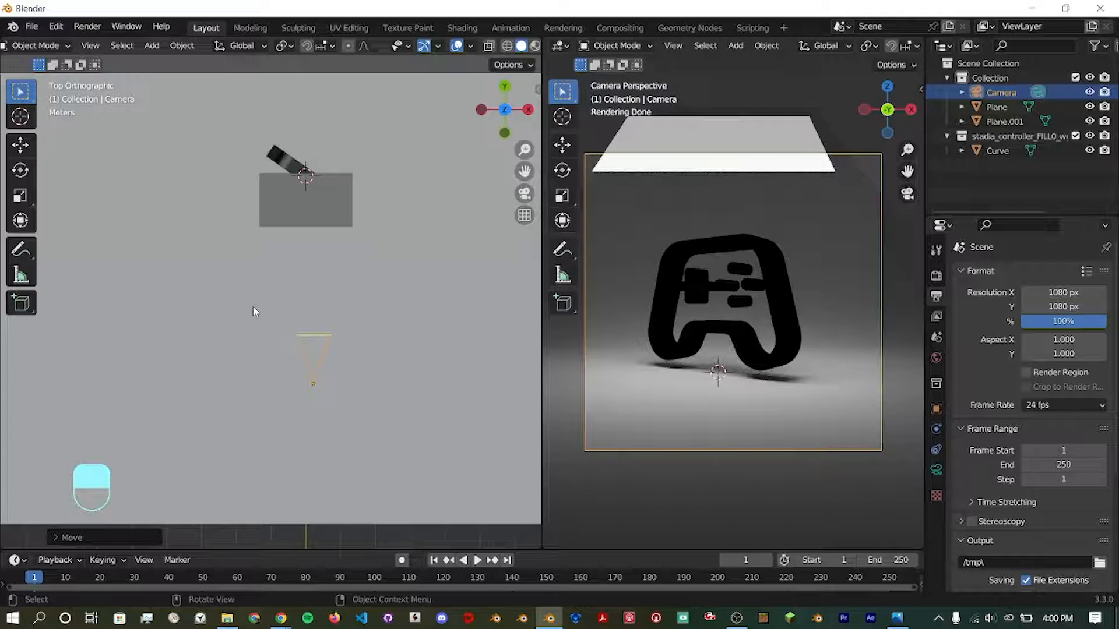
Move the camera closer to the controller along Y and nudge it sideways along X.
key("g")
key("y")
left_click(244, 255)
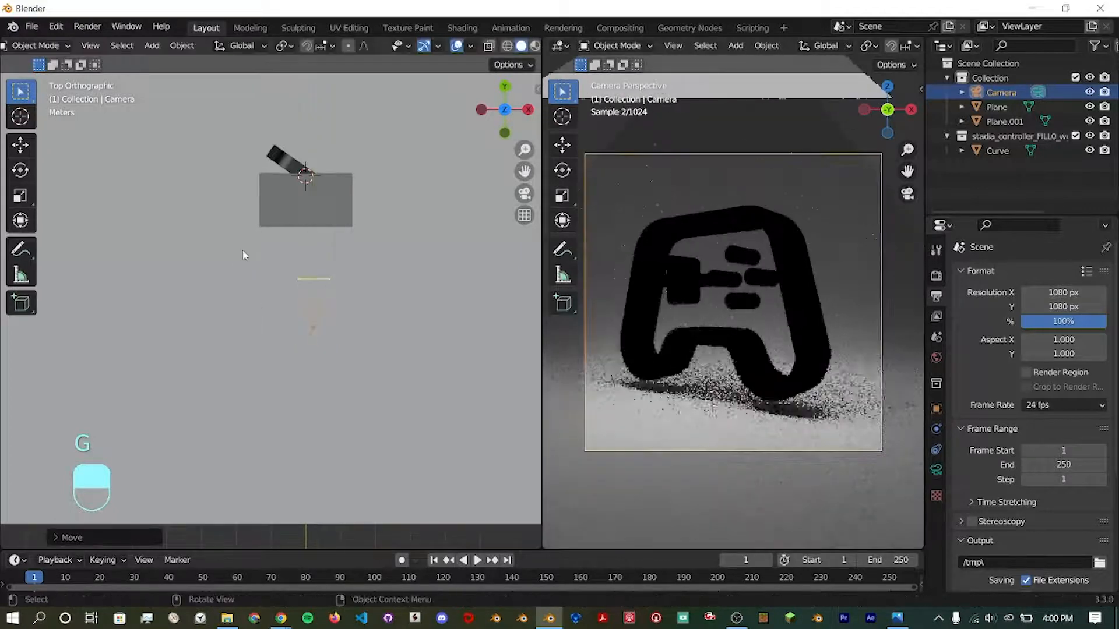
key("g")
key("x")
left_click(237, 254)
Fine-tune the camera's Y and X position until the controller fills most of the square frame.
key("g")
key("y")
left_click(236, 233)
key("g")
key("x")
left_click(241, 233)
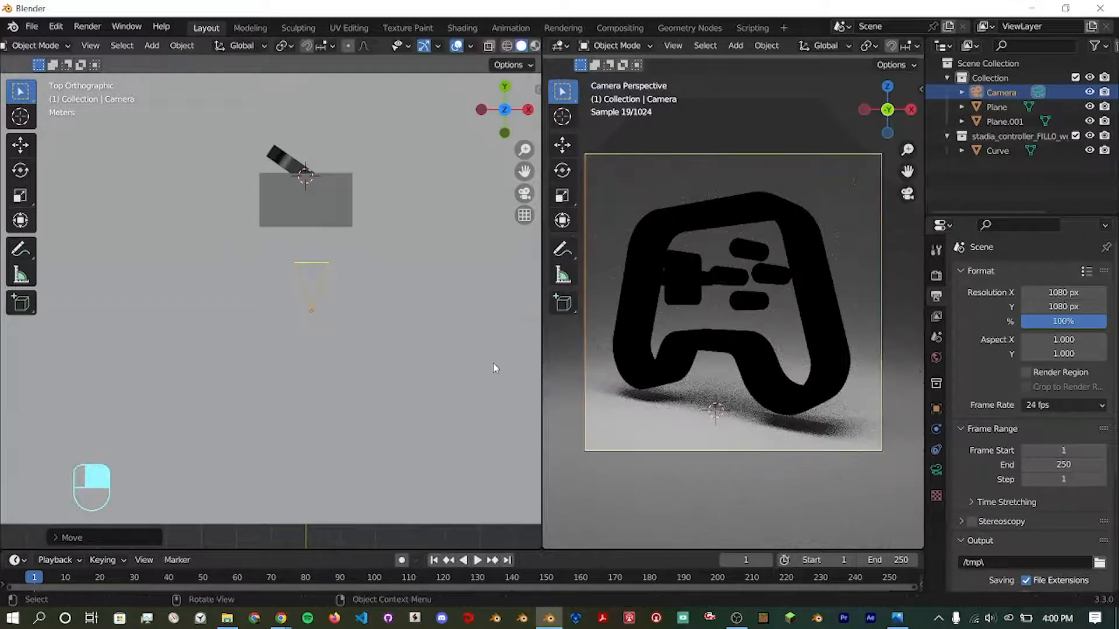
key("g")
key("y")
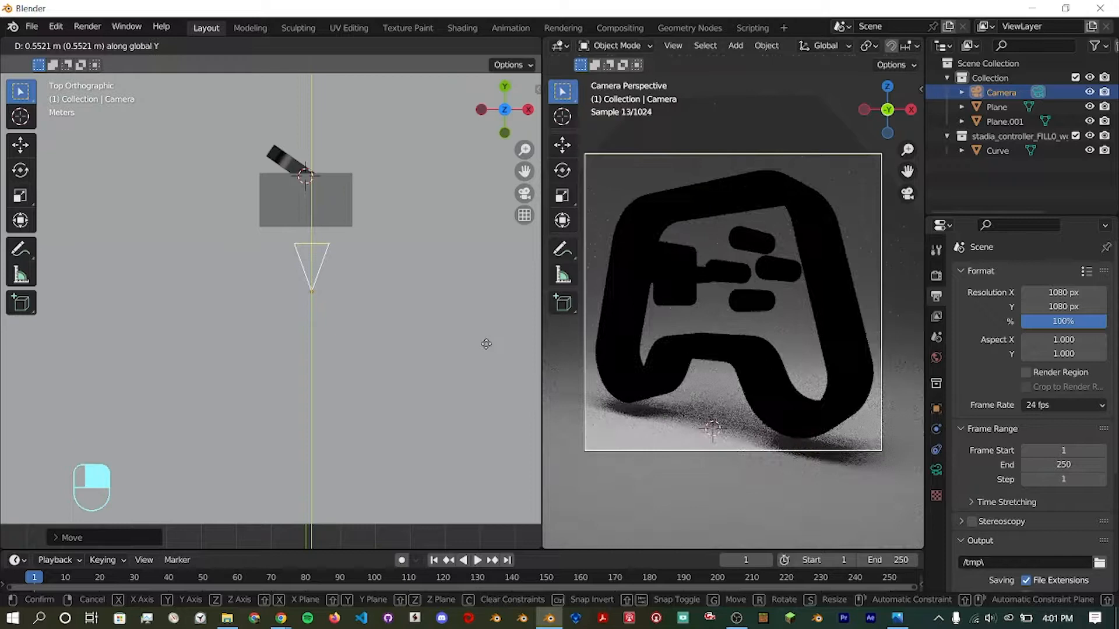
left_click(487, 355)
Inspect the camera, controller and light plane from an angle, then examine the backdrop at the upper-right corner of the camera frame.
middle_click_drag(772, 415, 689, 425)
scroll(719, 420, "down", 5)
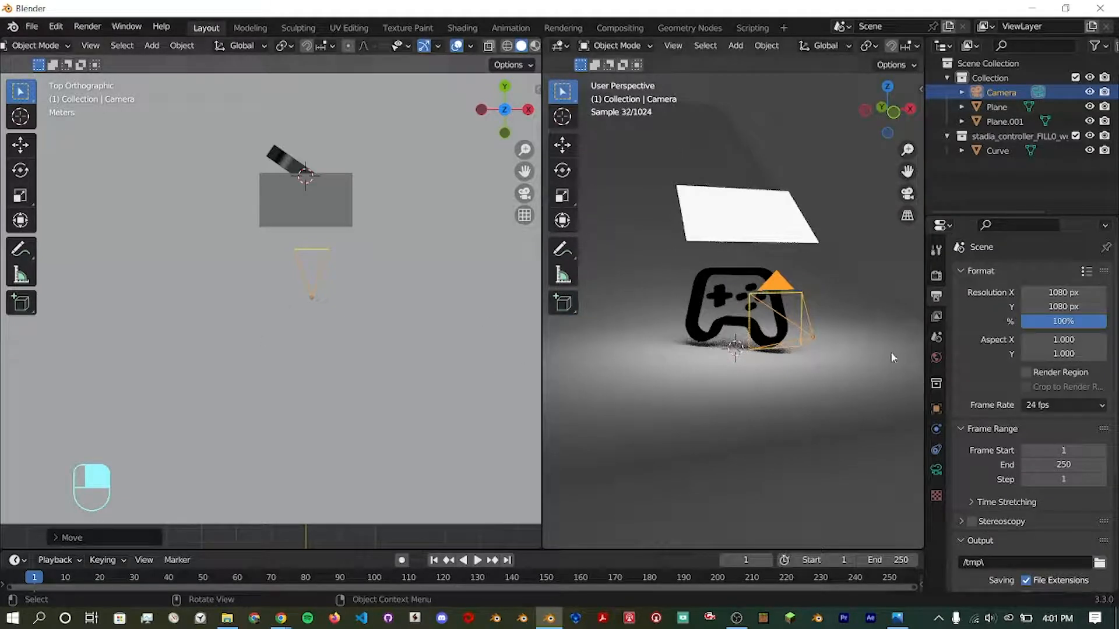
key("grave")
left_click(774, 337)
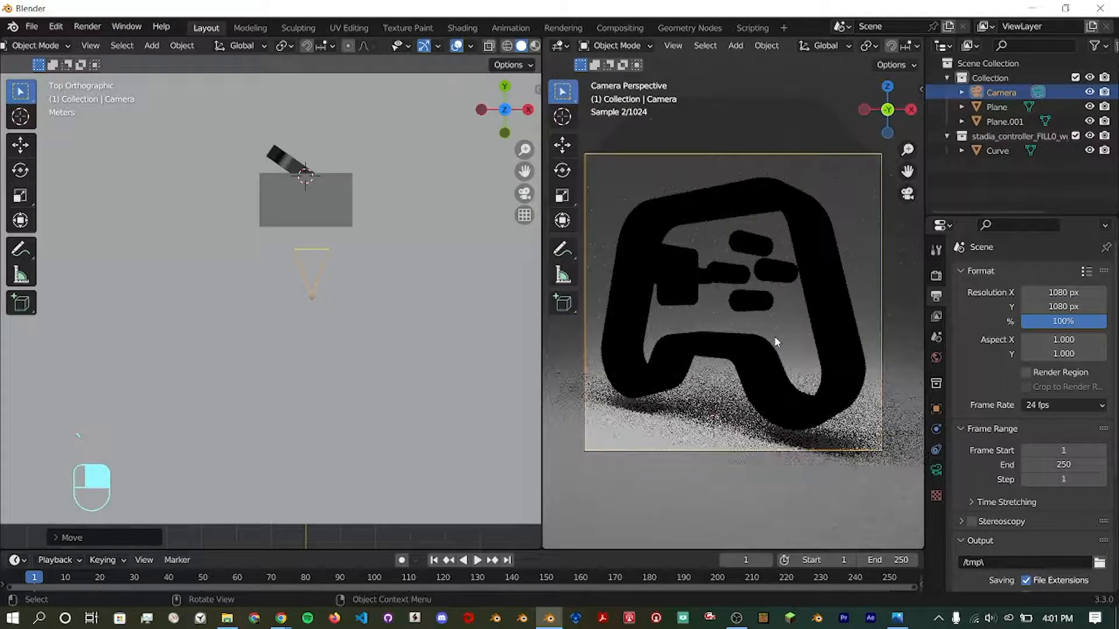
middle_click_drag(760, 215, 756, 275)
scroll(766, 282, "down", 4)
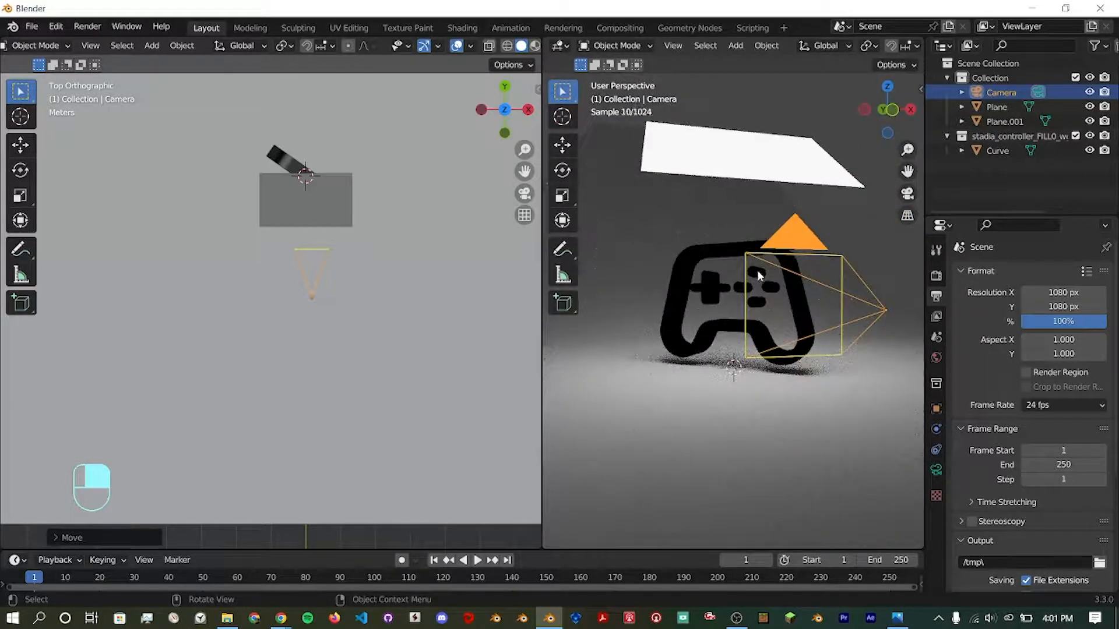
key("grave")
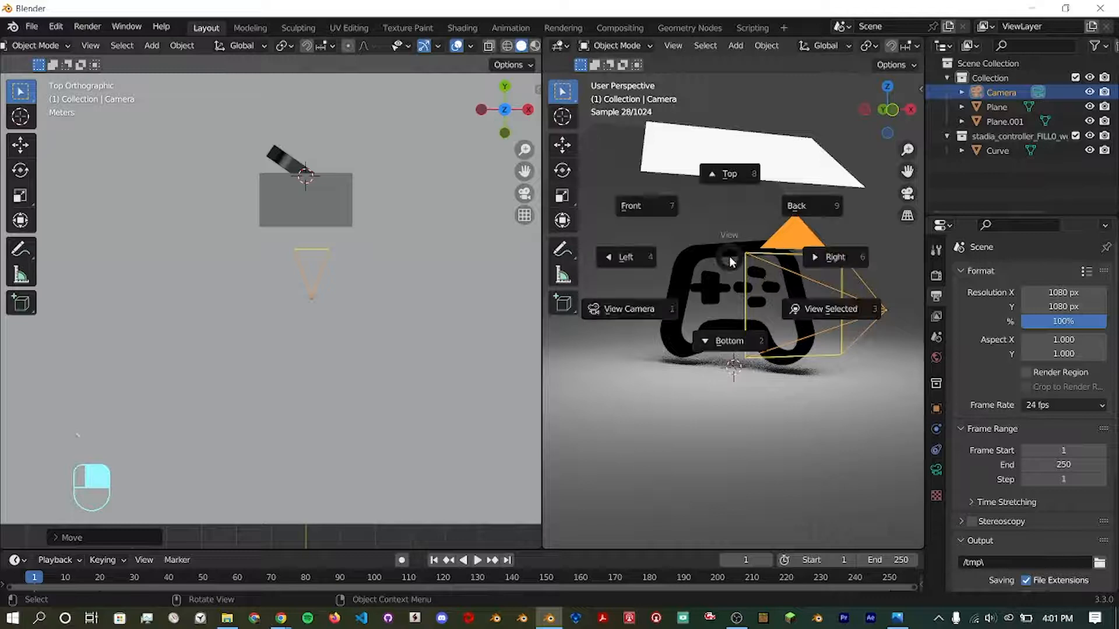
left_click(641, 313)
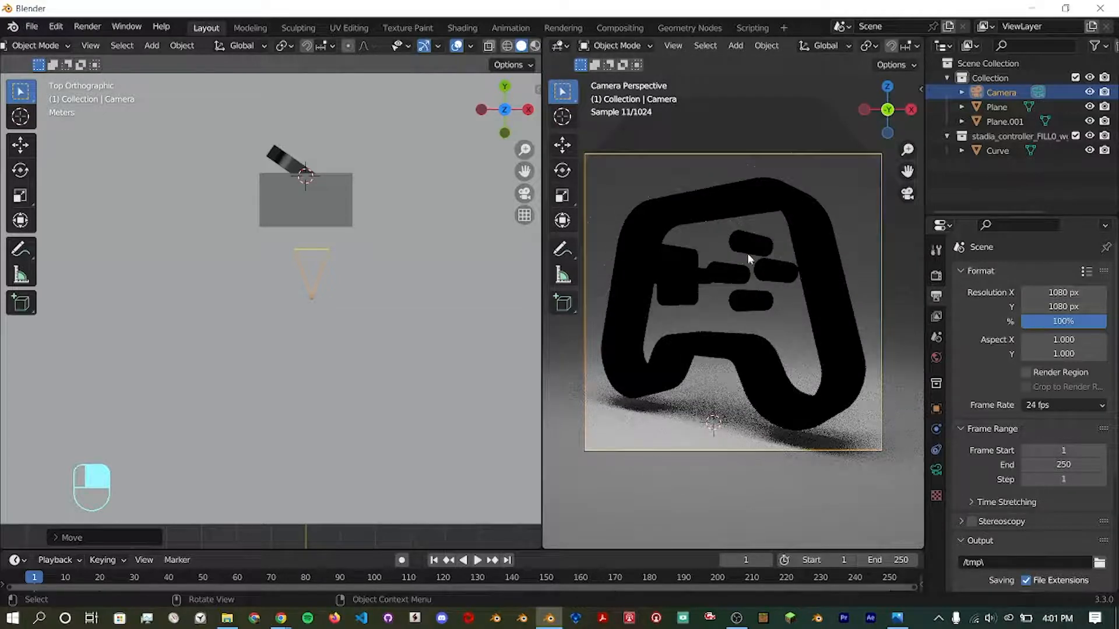
scroll(804, 237, "up", 4)
middle_click_drag(781, 253, 621, 335, "shift")
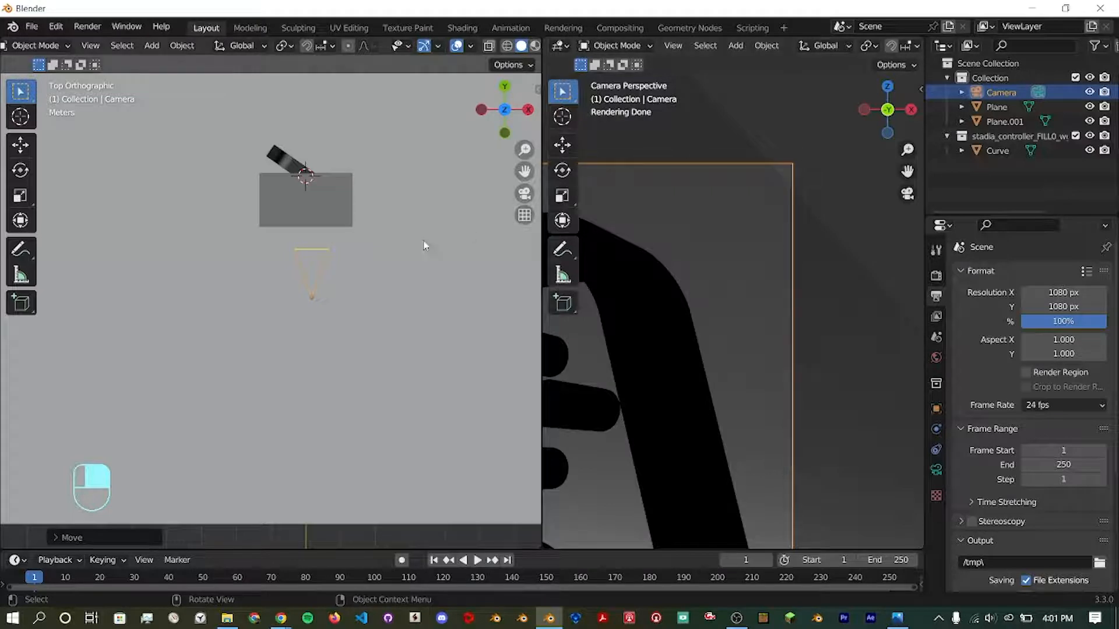
Scale the curved bend section of the backdrop mesh up by about 1.14 and check it against the camera frame.
middle_click_drag(298, 288, 396, 140)
left_click(352, 223)
key("Tab")
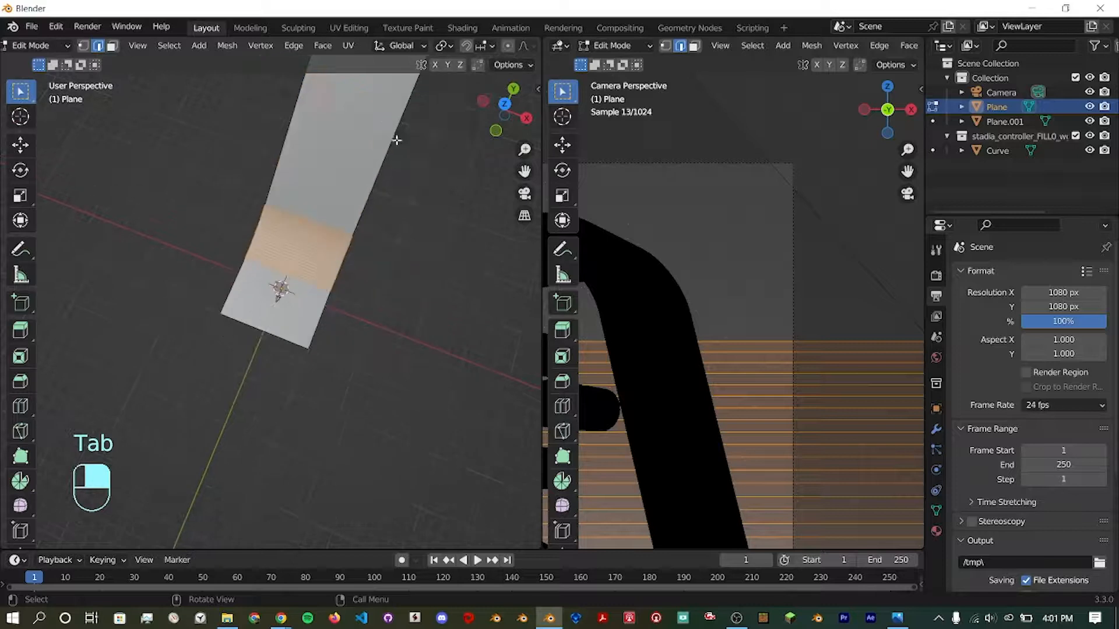
scroll(358, 170, "down", 4)
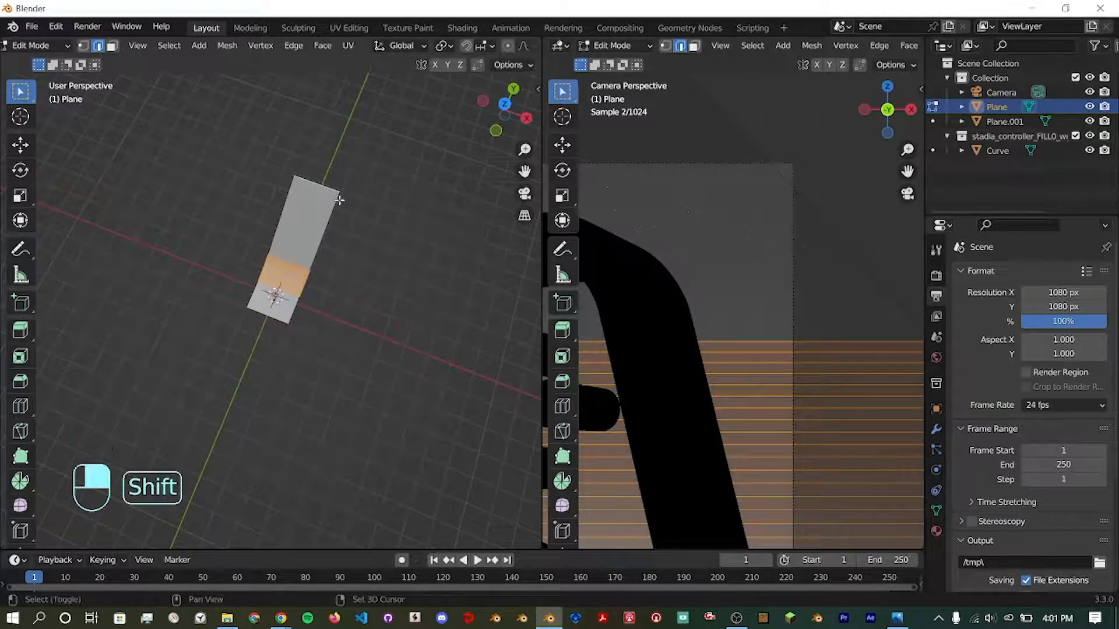
middle_click_drag(339, 200, 362, 223)
key("s")
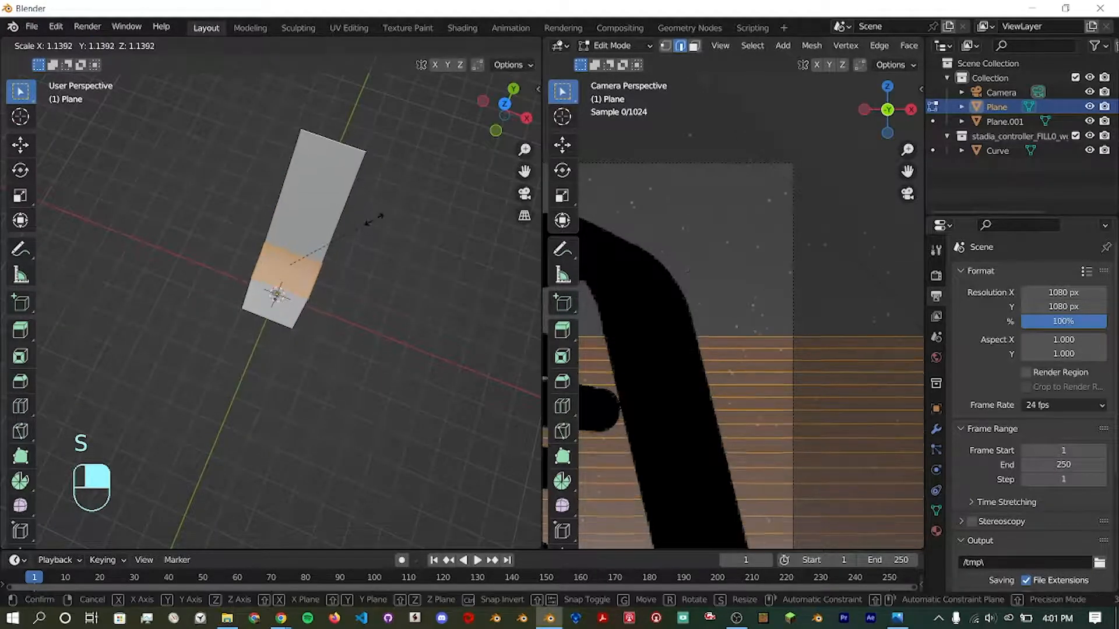
left_click(373, 216)
middle_click_drag(372, 217, 307, 199)
key("Tab")
scroll(314, 250, "up", 3)
scroll(330, 260, "up", 3)
middle_click_drag(332, 265, 409, 266)
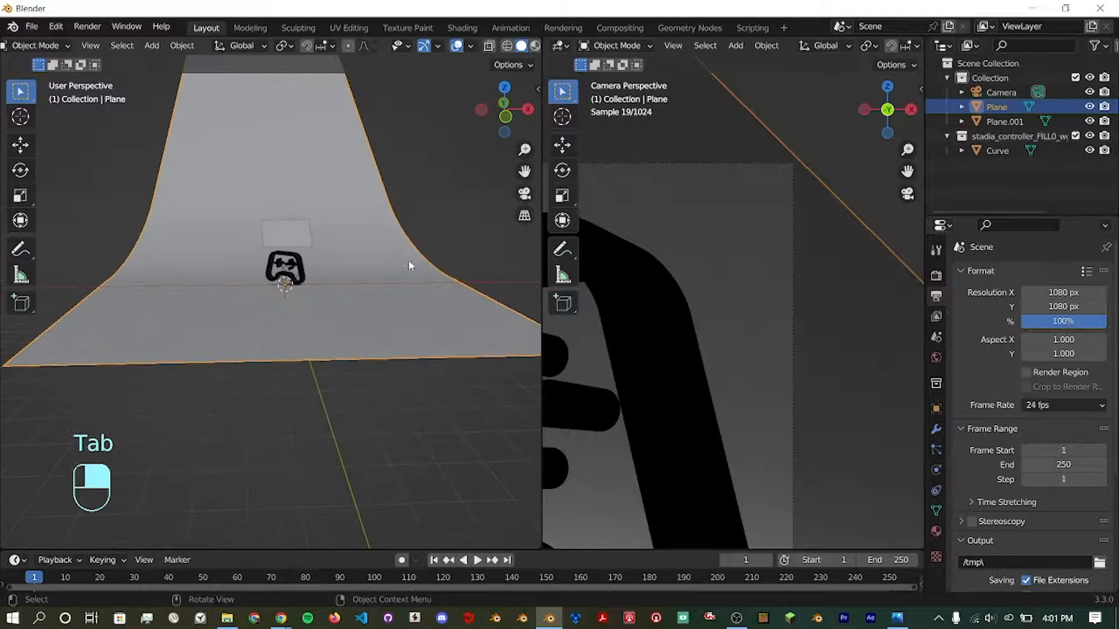
scroll(720, 244, "down", 4)
middle_click_drag(694, 262, 787, 264, "shift")
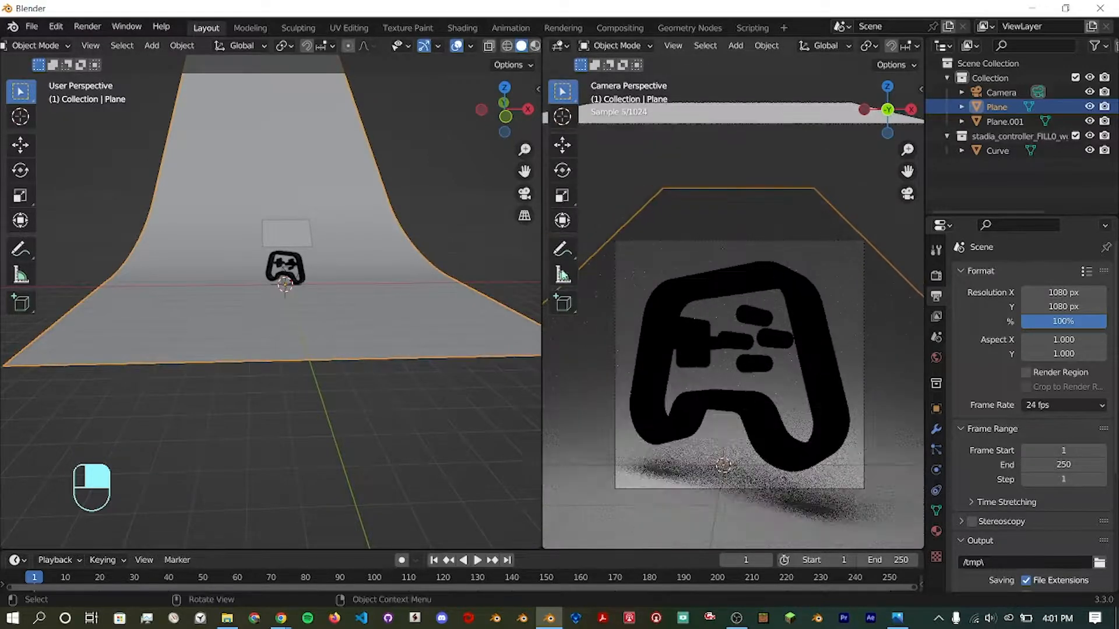
Select the controller curve and enlarge the timeline area beneath the viewports.
left_click(616, 291)
middle_click_drag(366, 304, 335, 303)
scroll(294, 302, "up", 1)
scroll(295, 301, "up", 3)
middle_click_drag(395, 270, 319, 277, "shift")
left_click(313, 290)
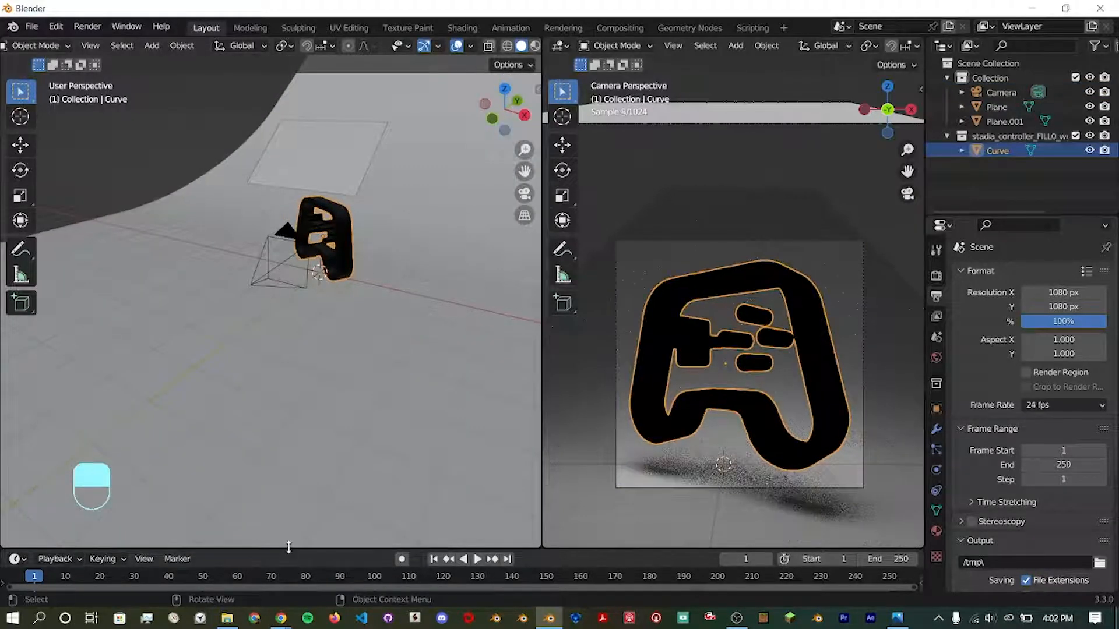
left_click_drag(281, 550, 281, 422)
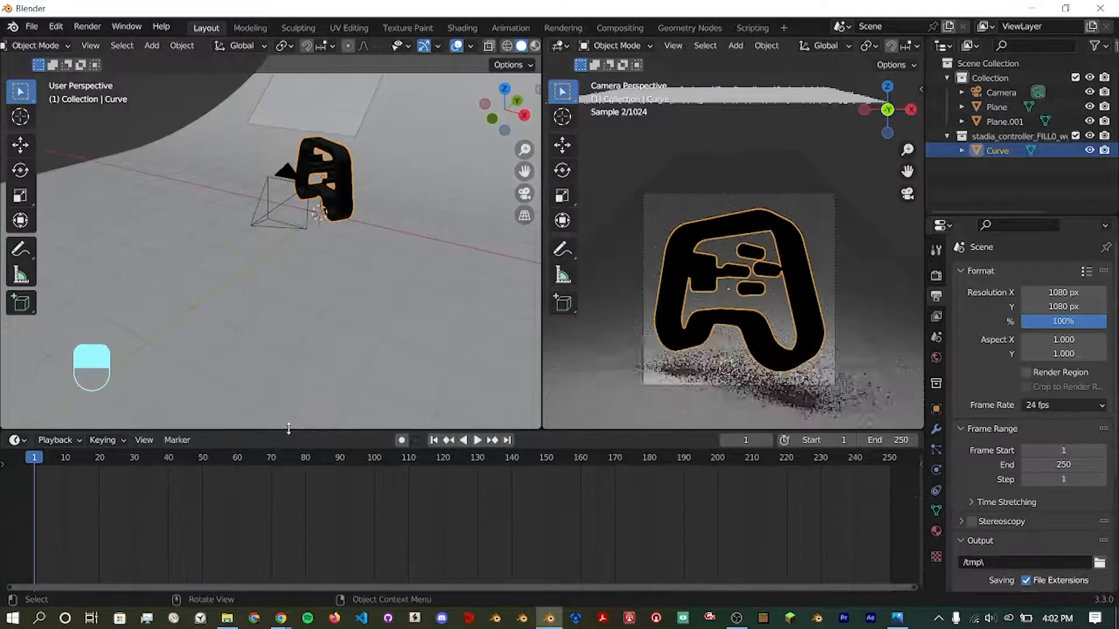
Hide the toolbar, overlays and gizmos in the camera viewport, leaving a clean preview of the framed controller.
scroll(746, 296, "up", 2)
middle_click_drag(746, 296, 738, 267, "shift")
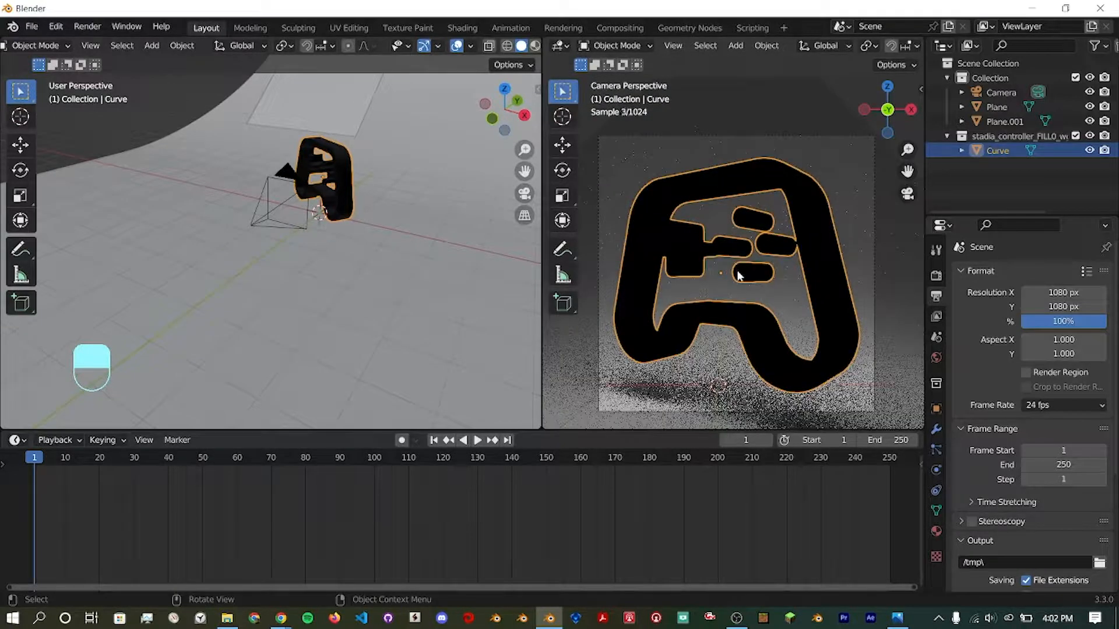
key("t")
key("t")
key("t")
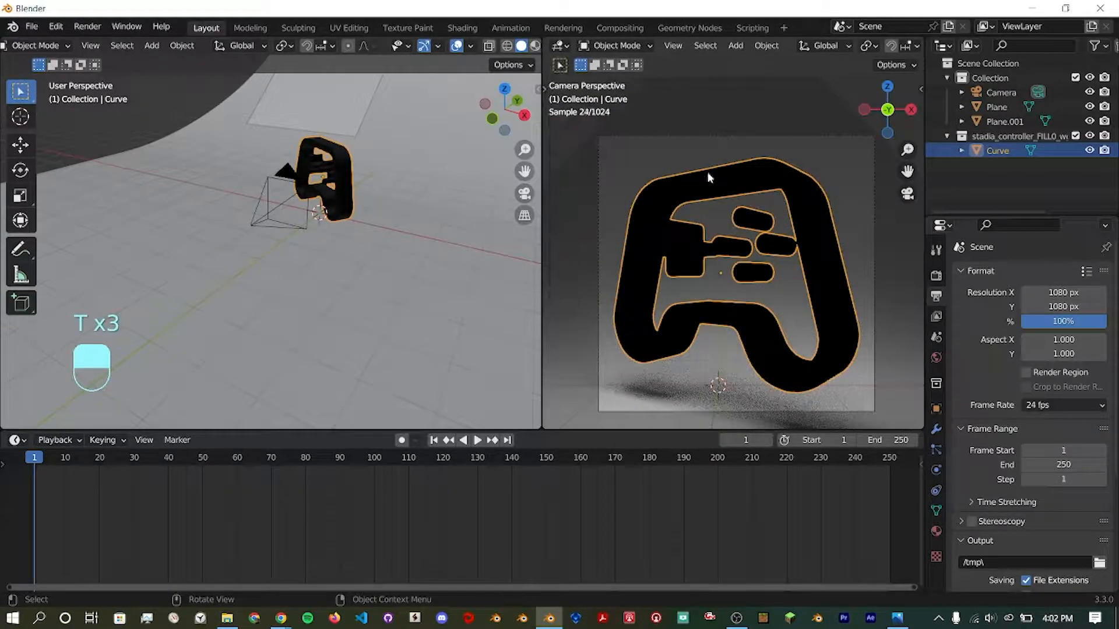
scroll(809, 49, "down", 5)
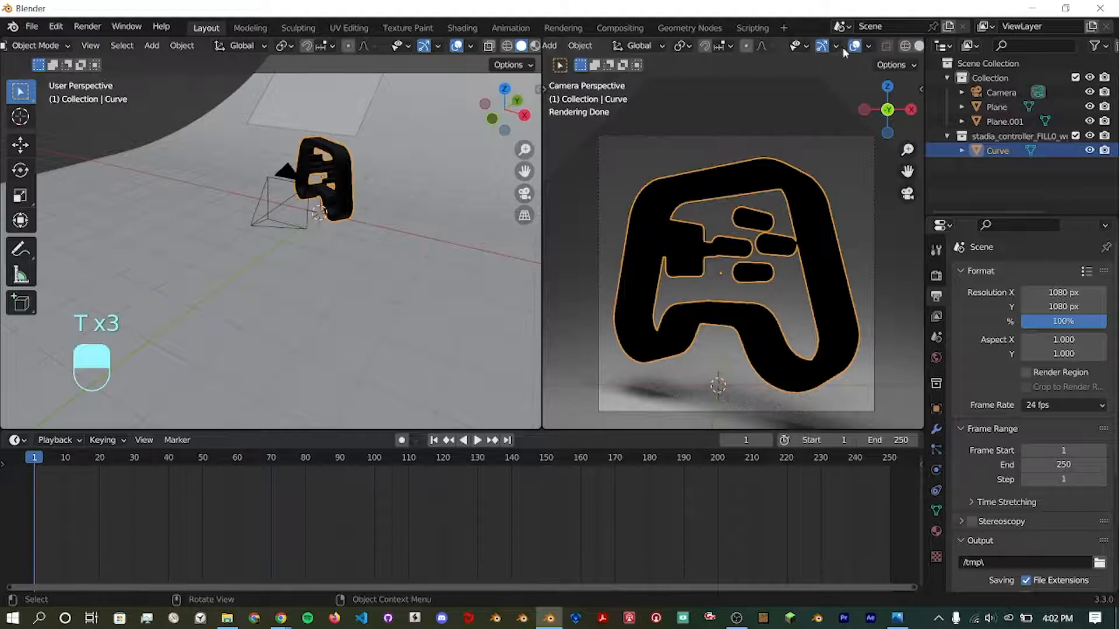
left_click(854, 46)
left_click(822, 49)
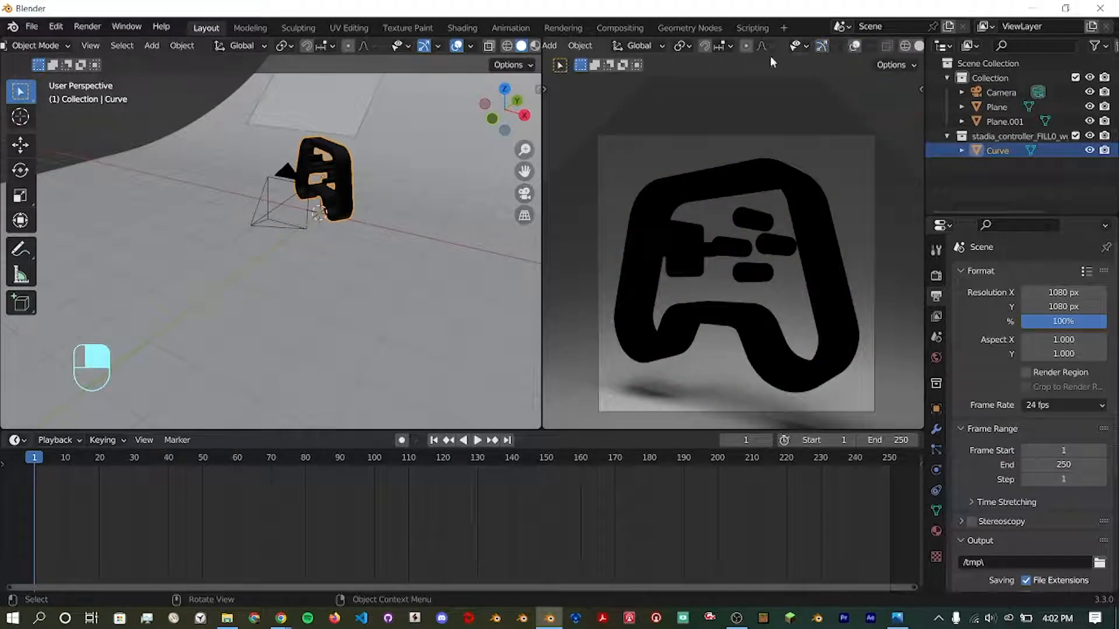
middle_click_drag(769, 220, 763, 192, "shift")
scroll(771, 196, "up", 1)
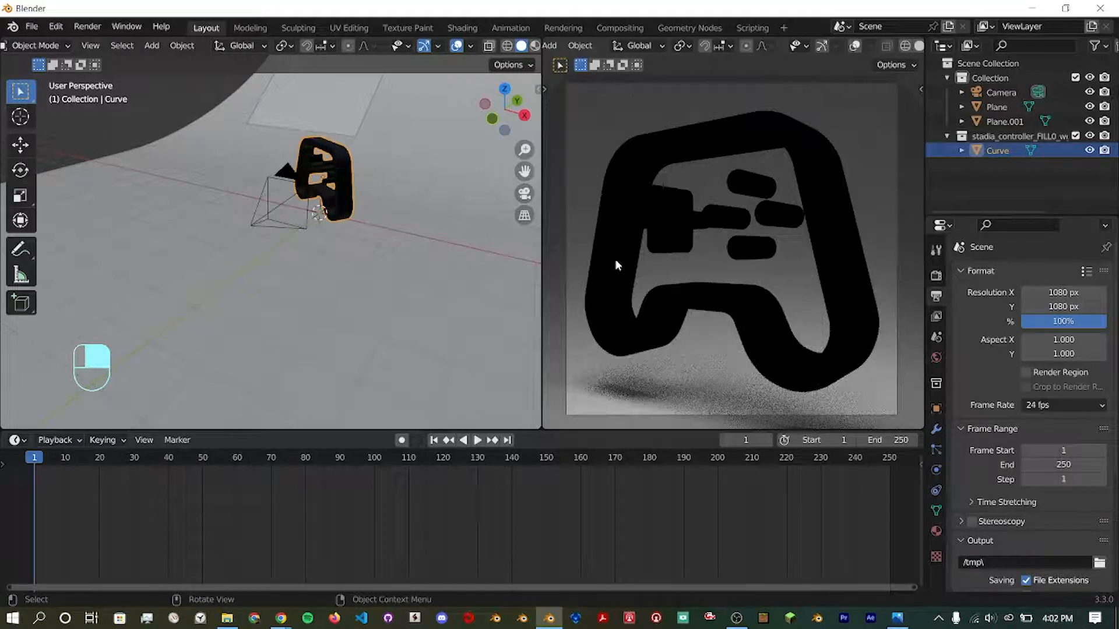
Turn the timeline area into a Shader Editor and unlink the SVGMat material from the controller.
left_click(15, 440)
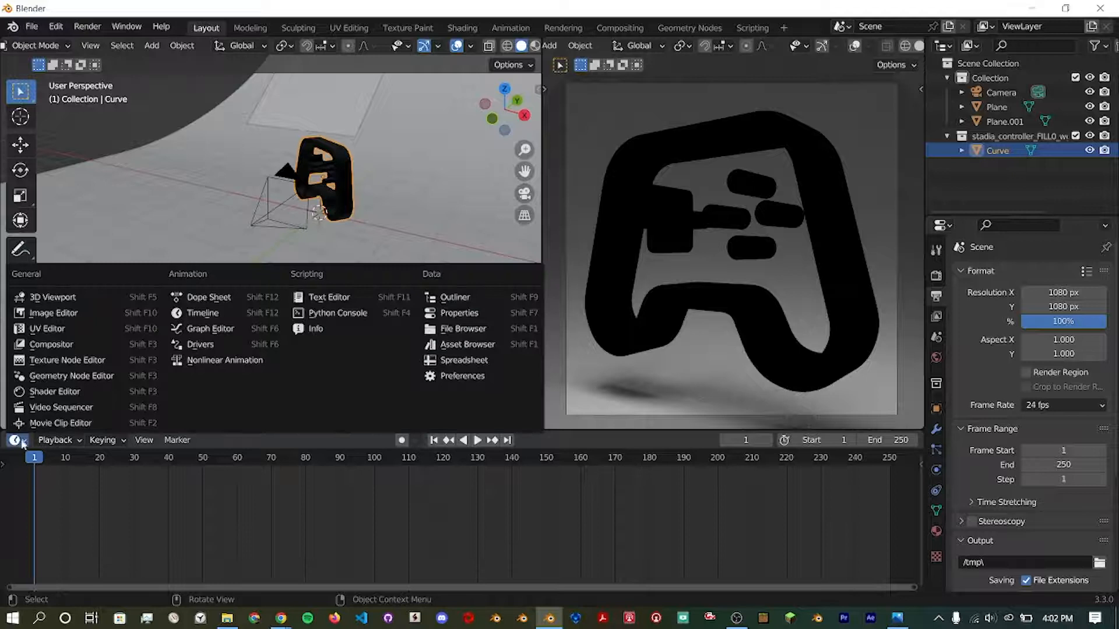
left_click(36, 398)
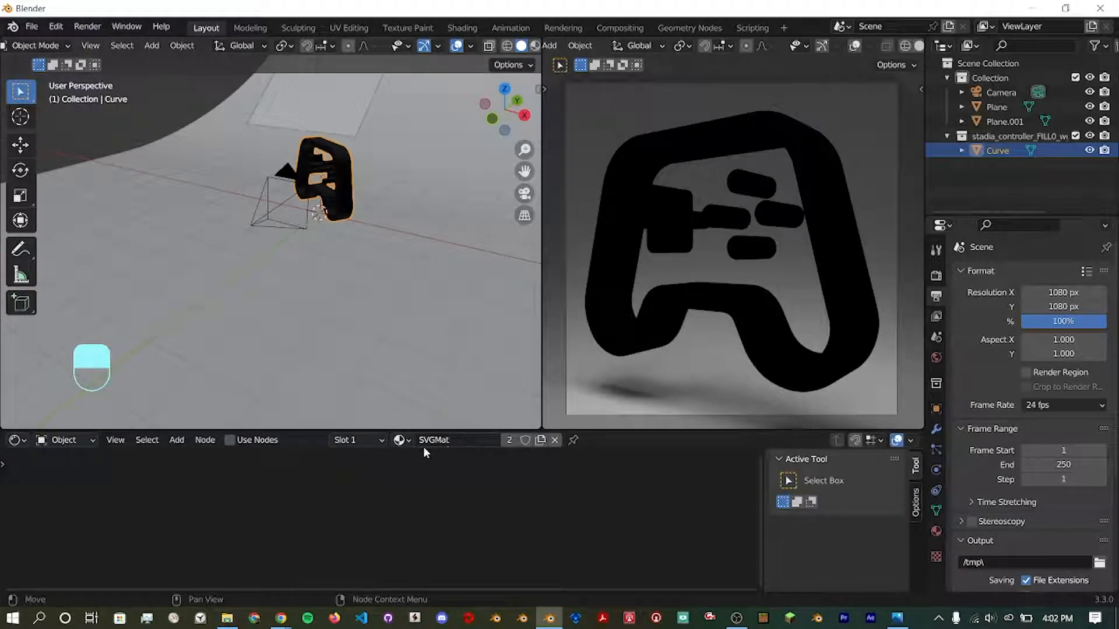
left_click(554, 440)
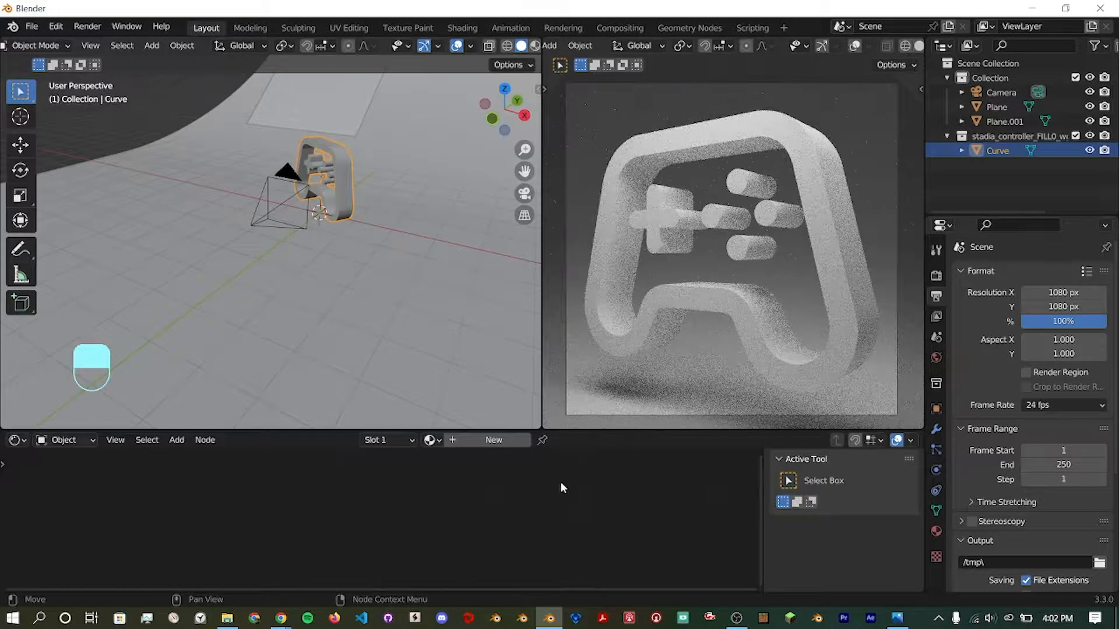
Hide the Shader Editor's sidebar and give the controller a new material named Game.
key("n")
key("n")
key("n")
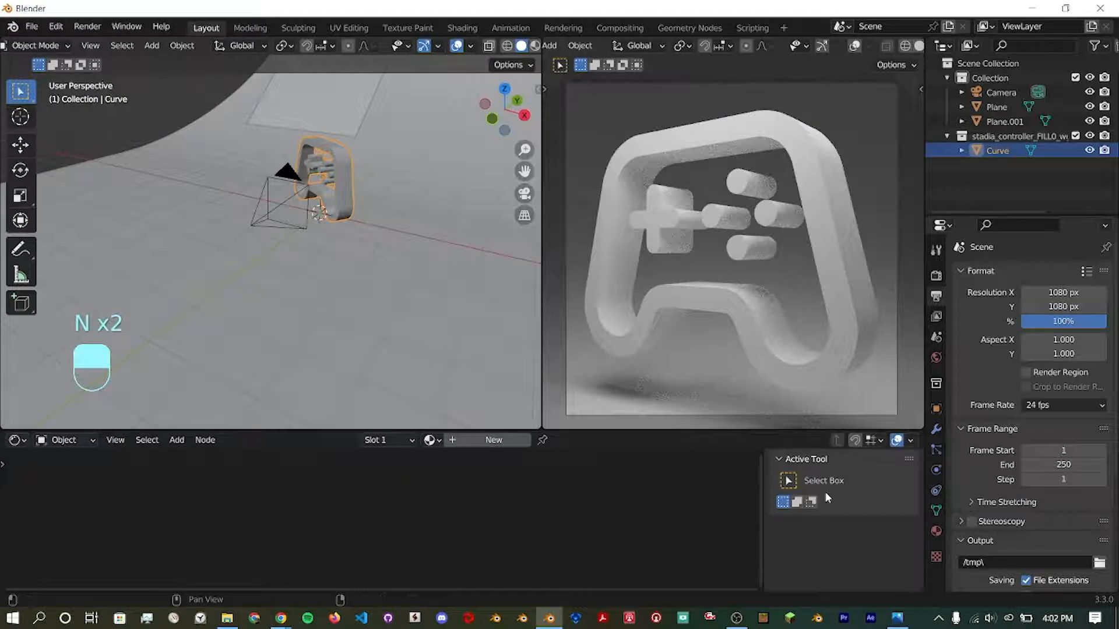
left_click(484, 441)
double_click(487, 440)
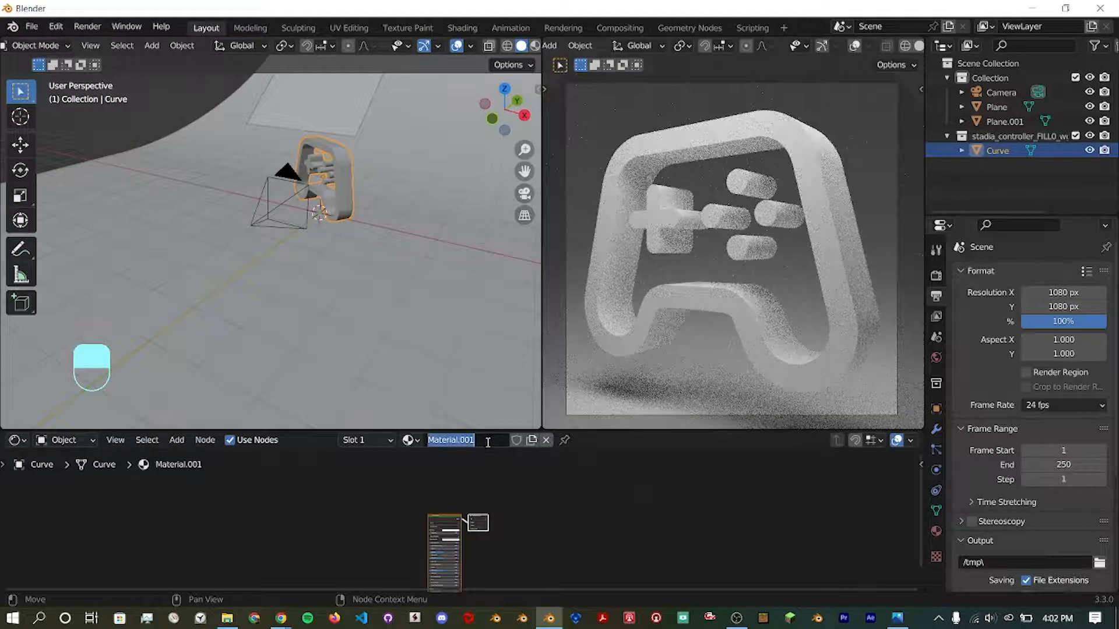
key("shift")
key("Return")
Delete the default shader node from the Game material, keeping only the Material Output node.
key("Home")
scroll(583, 486, "up", 3)
left_click(491, 460)
middle_click_drag(532, 460, 513, 517)
key("x")
scroll(487, 491, "up", 2)
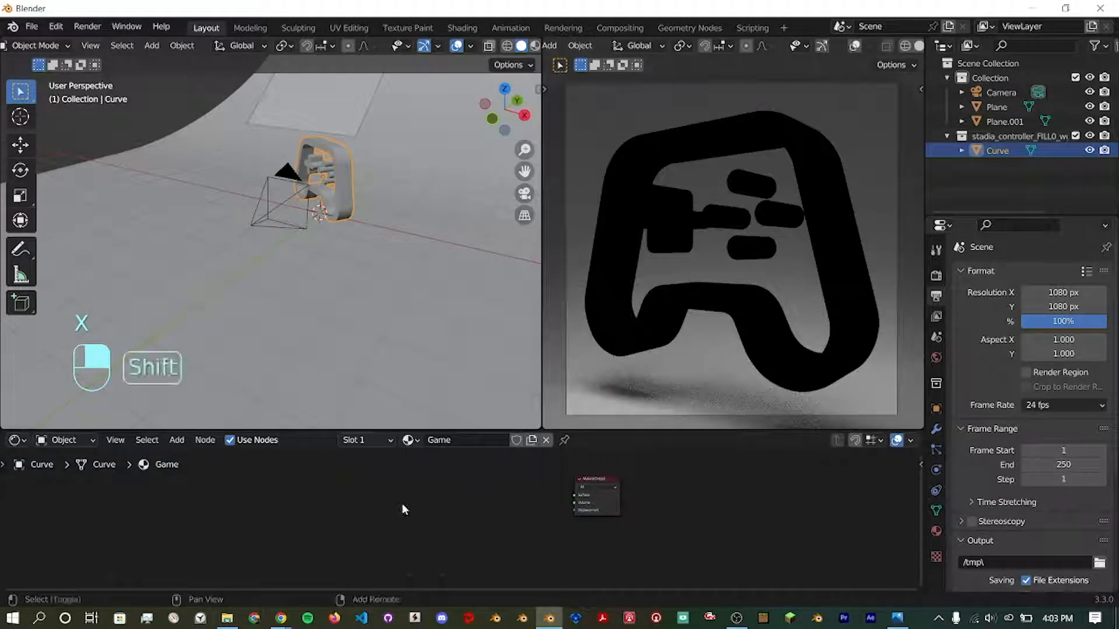
Add a Mix Shader node and connect its output to the Material Output's Surface input.
key("shift+a")
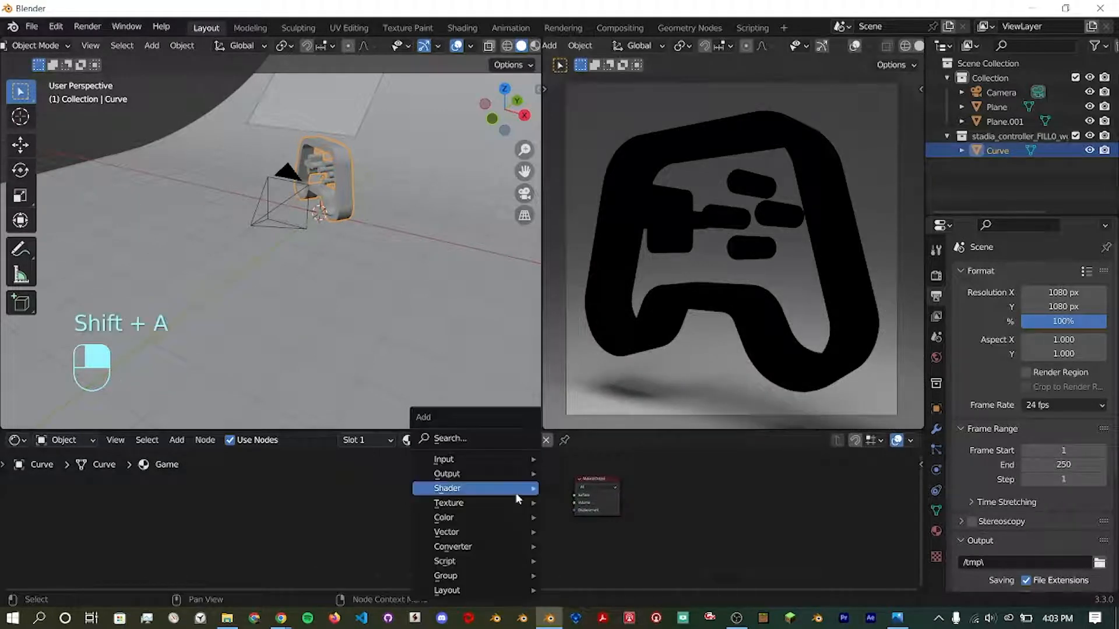
left_click(467, 439)
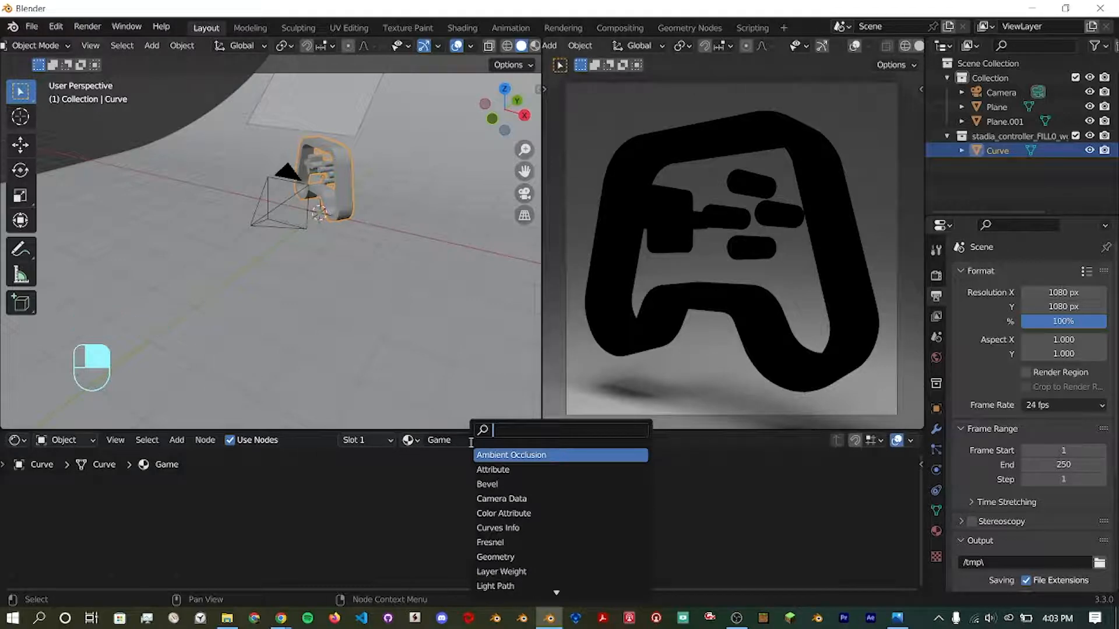
type("mix")
left_click(495, 469)
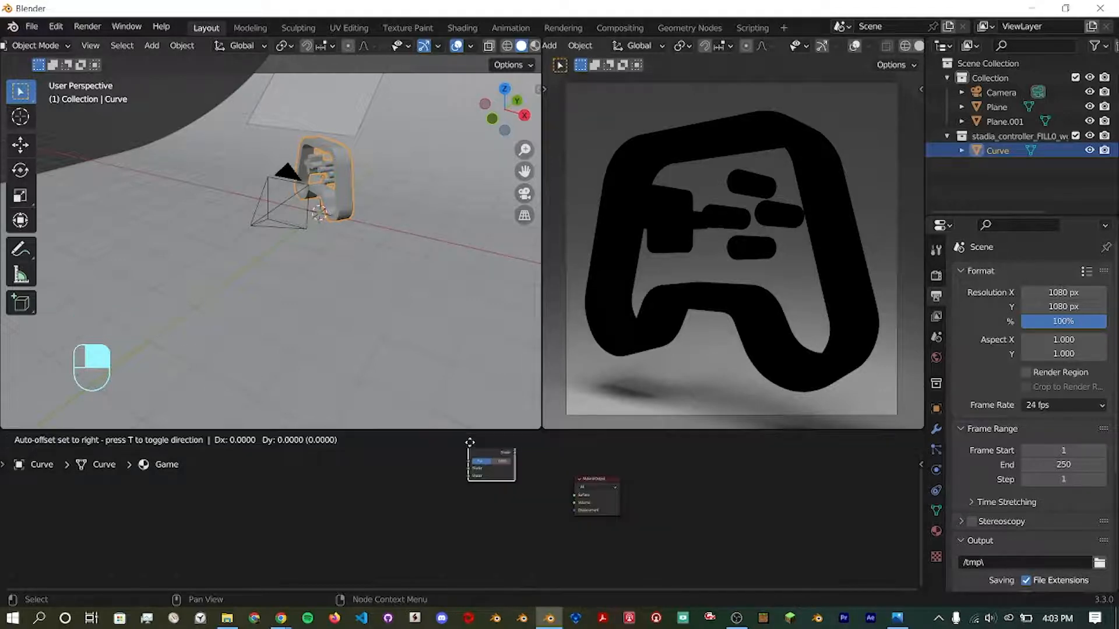
left_click(509, 483)
scroll(592, 525, "up", 5)
middle_click_drag(697, 470, 652, 496, "shift")
scroll(653, 497, "up", 2)
left_click_drag(525, 489, 566, 504)
middle_click_drag(490, 507, 526, 522)
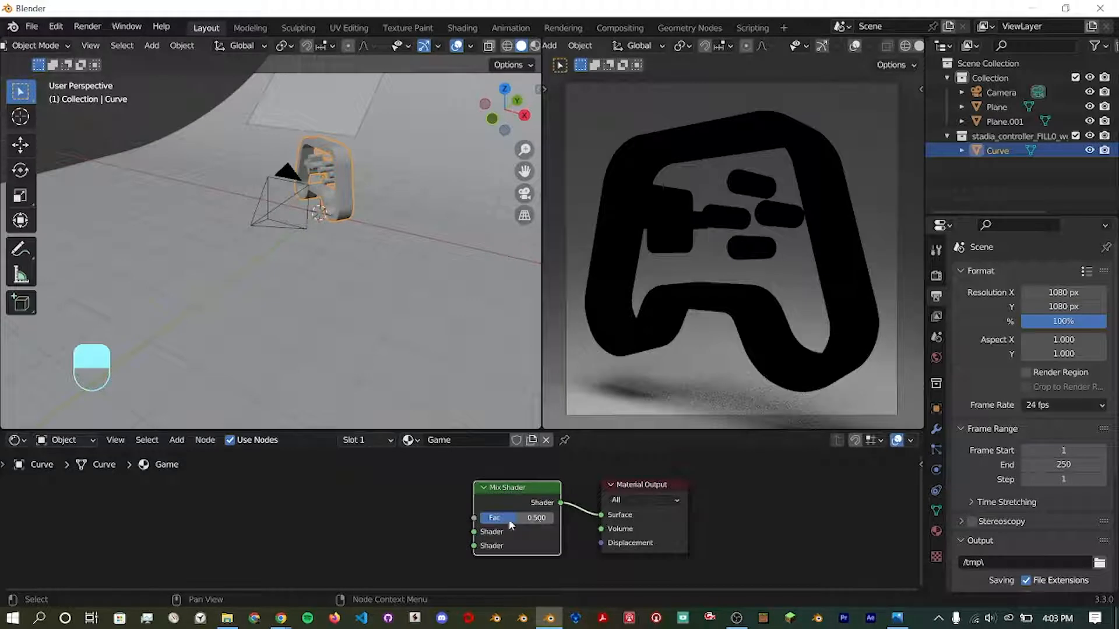
Set the Mix Shader's Fac value to 0.770.
left_click(523, 520)
key("BackSpace")
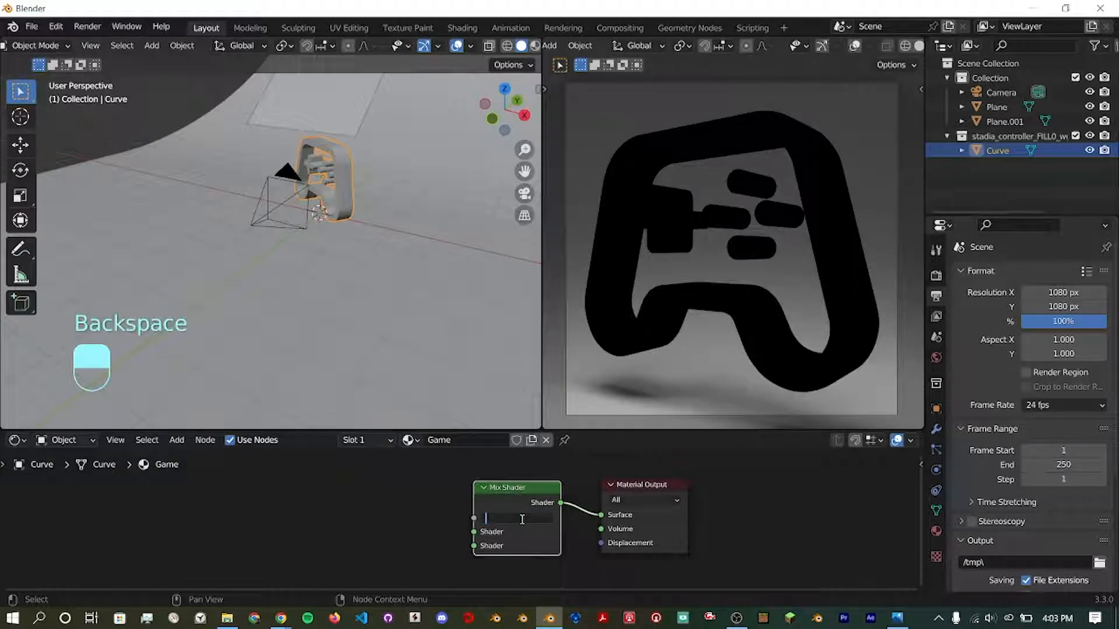
type(".70")
type("770")
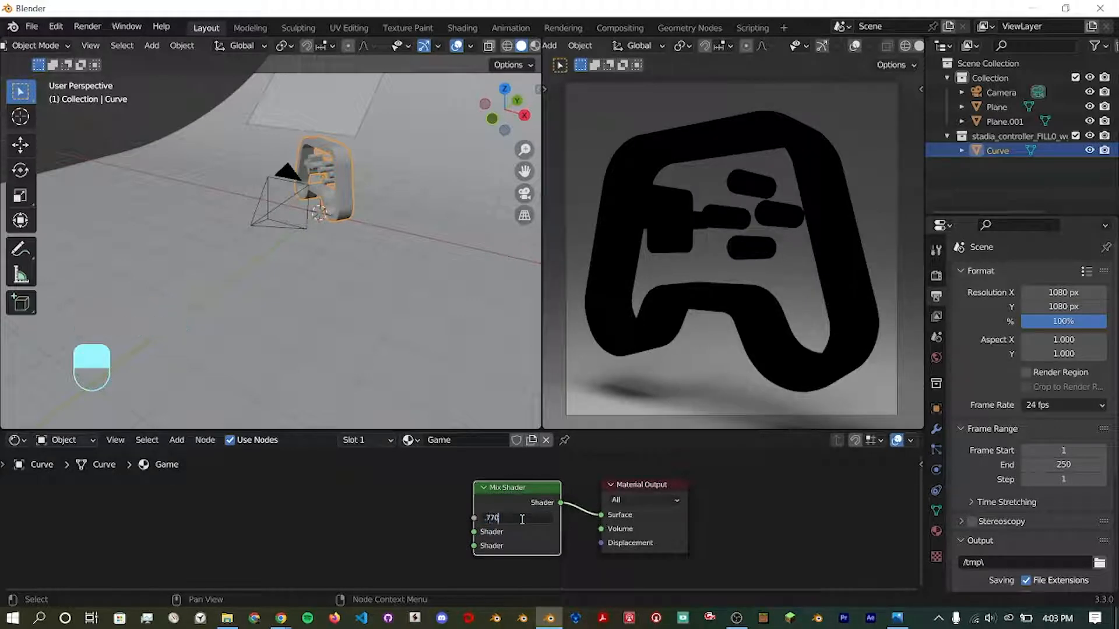
key("Return")
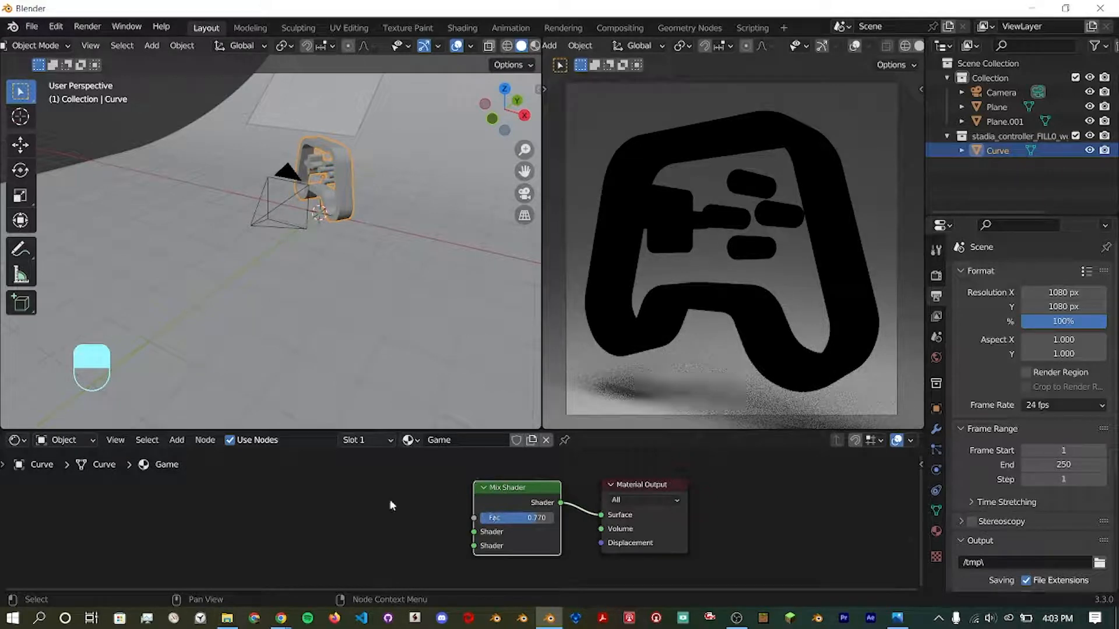
Add a Glossy BSDF node and place it before the Mix Shader in the node tree.
middle_click_drag(403, 510, 449, 520, "shift")
key("shift+a")
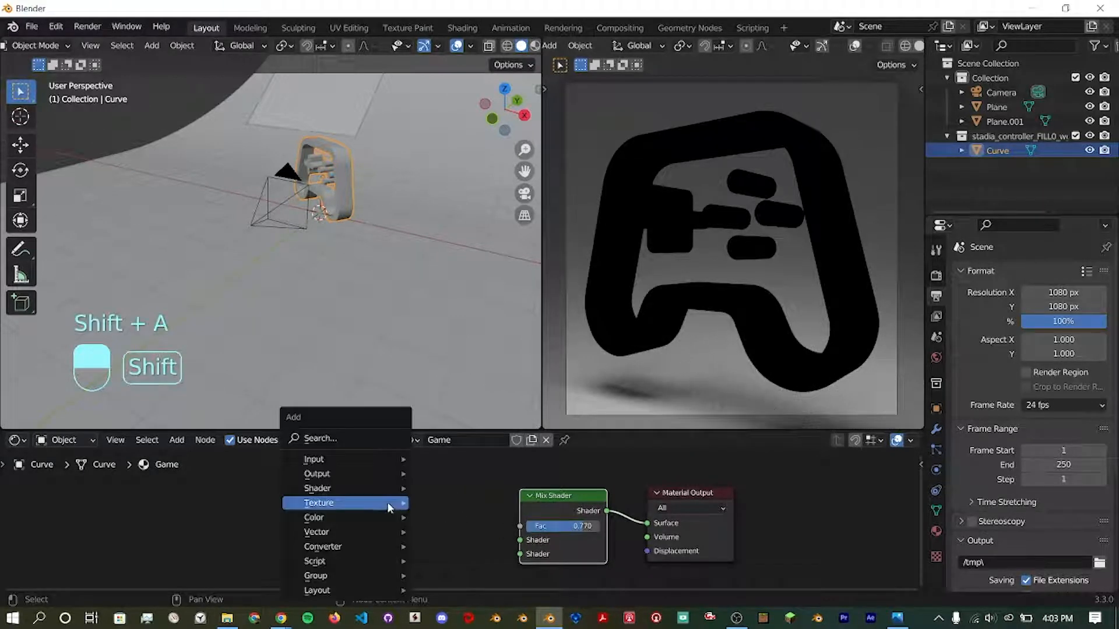
left_click(357, 442)
type("glos")
key("Return")
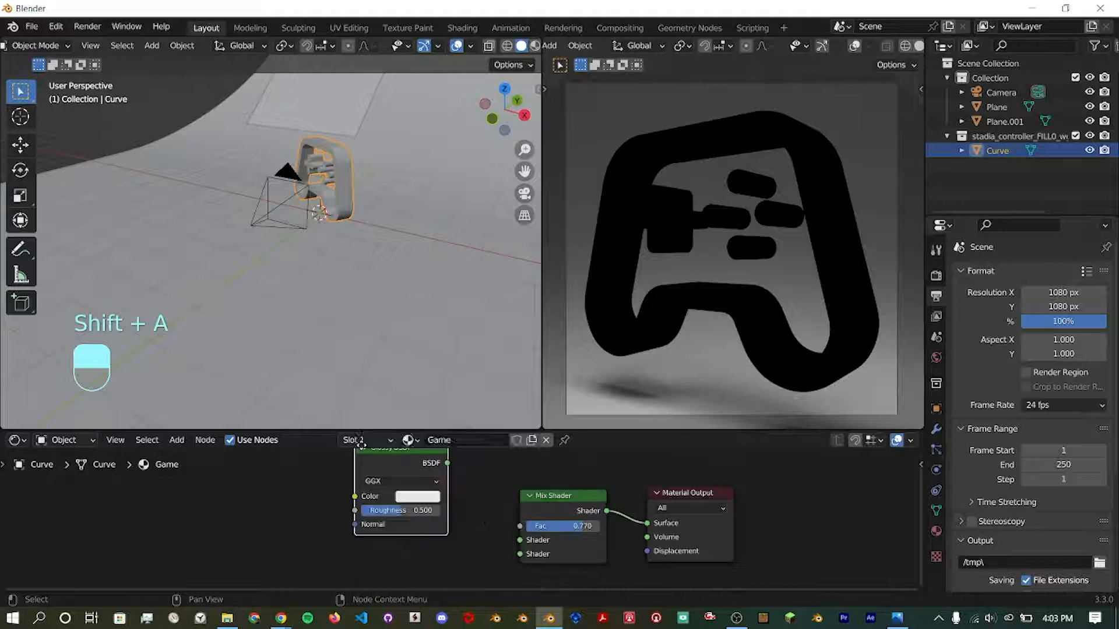
left_click(398, 455)
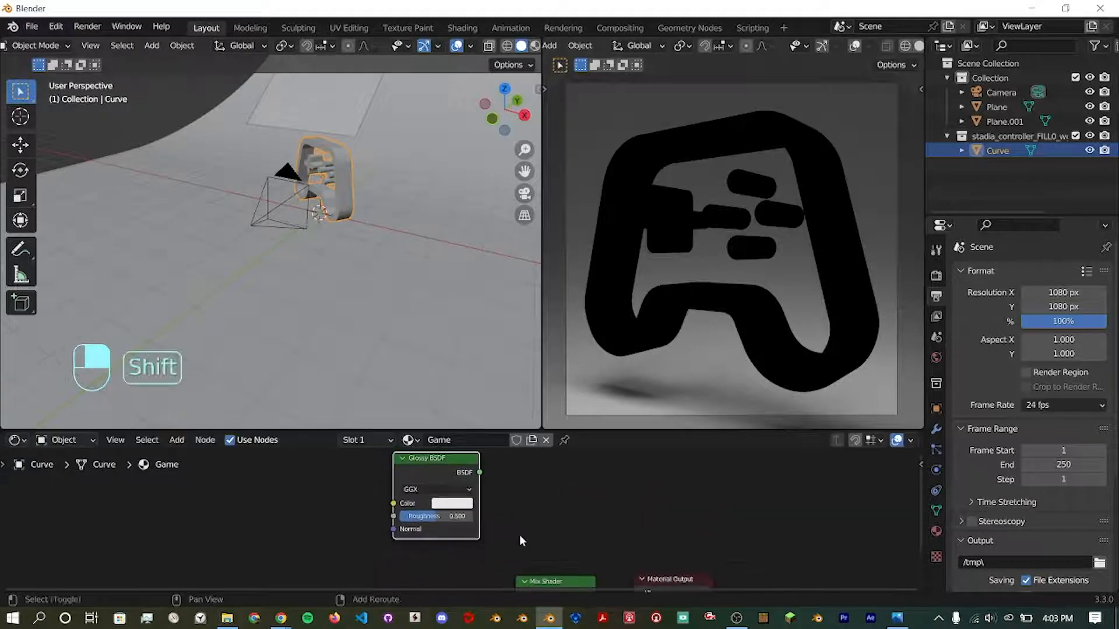
Add a Diffuse BSDF node and place it below the Glossy BSDF.
middle_click_drag(520, 537, 517, 472, "shift")
key("shift+a")
left_click(398, 447)
type("di")
key("Return")
left_click(400, 523)
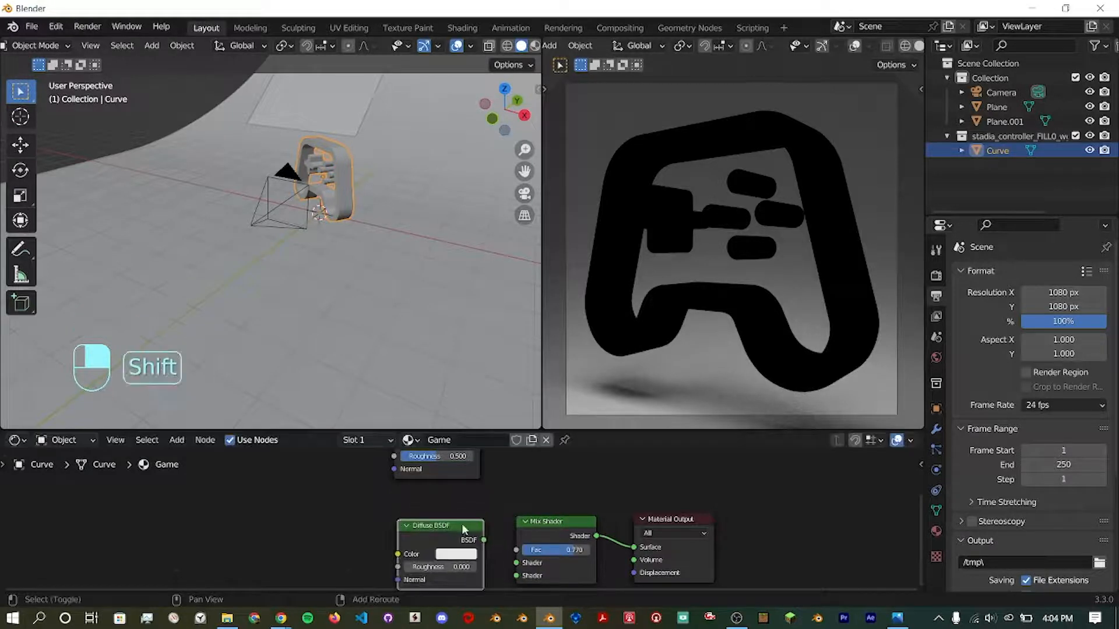
Connect the Glossy BSDF to the Mix Shader's first shader input and the Diffuse BSDF to its second.
middle_click_drag(462, 529, 454, 502, "shift")
scroll(519, 532, "down", 1)
middle_click_drag(519, 532, 495, 518, "shift")
key("g")
left_click(497, 546)
scroll(503, 551, "down", 1)
left_click_drag(446, 453, 476, 547)
scroll(455, 484, "down", 1)
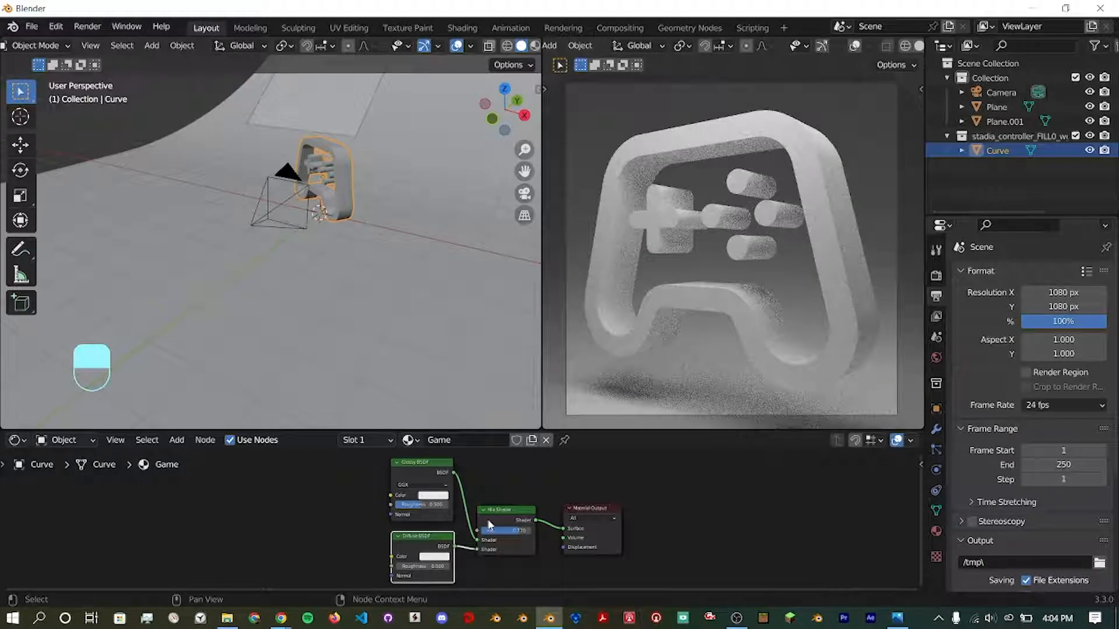
Set the Glossy BSDF's roughness to 0.1 and colour both the Glossy and Diffuse shaders light blue.
left_click(442, 504)
type(".1")
key("Return")
left_click(433, 495)
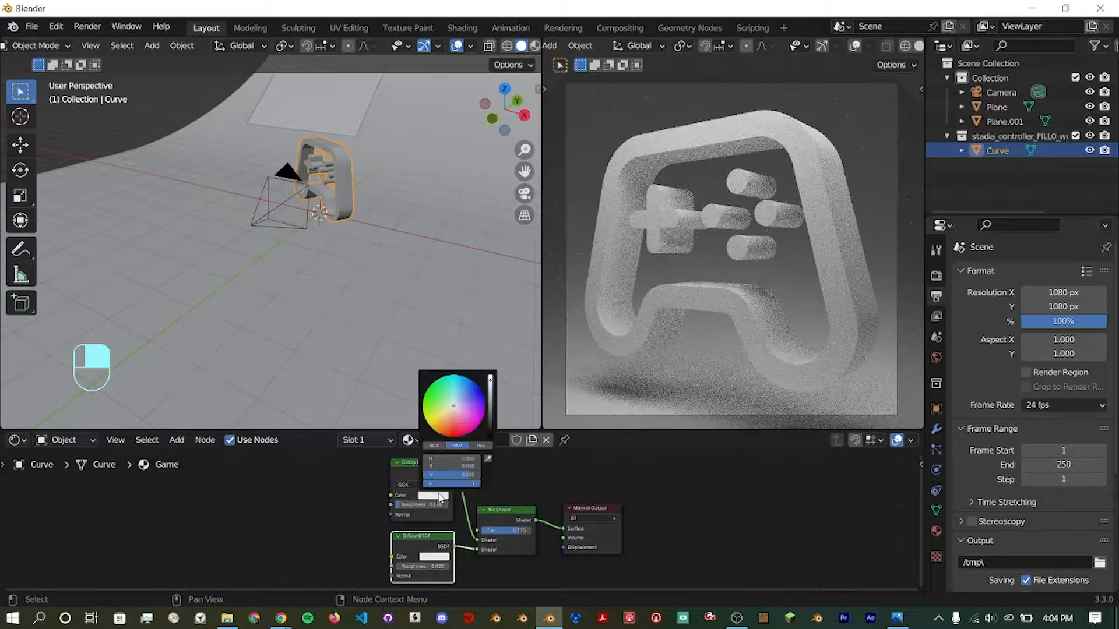
left_click(441, 559)
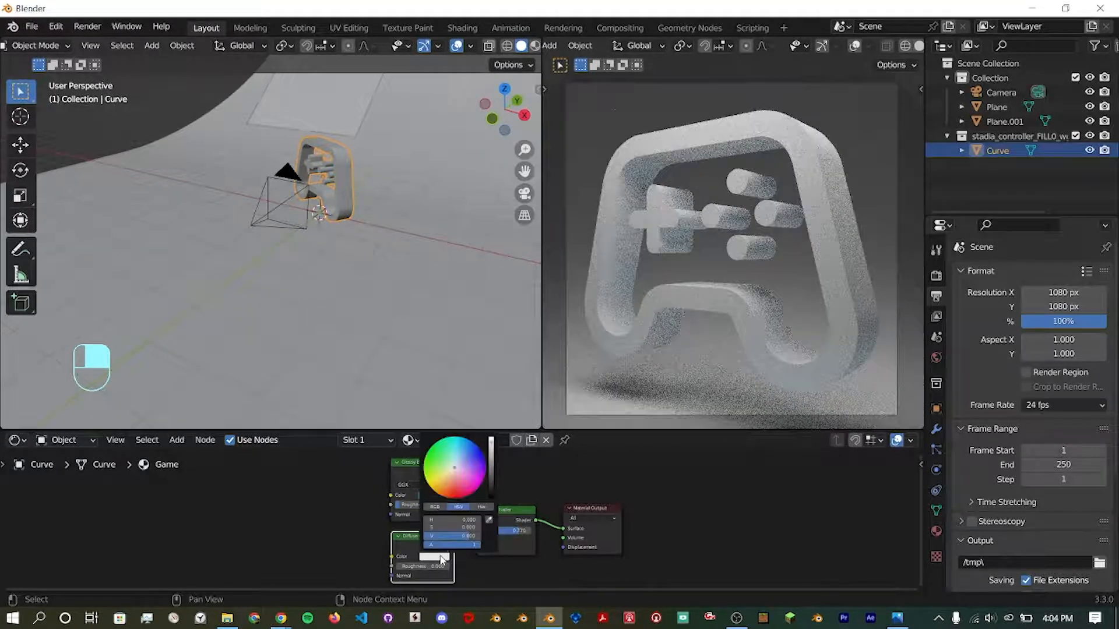
left_click(461, 451)
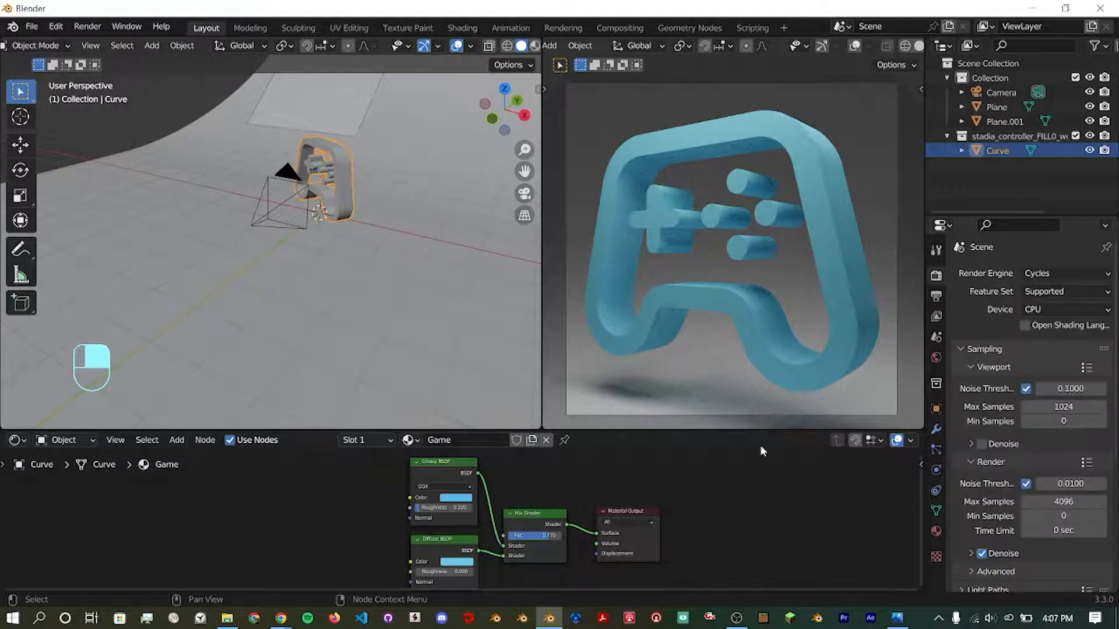
Review the image and movie file format choices in the render output settings.
left_click(936, 297)
scroll(1059, 511, "down", 3)
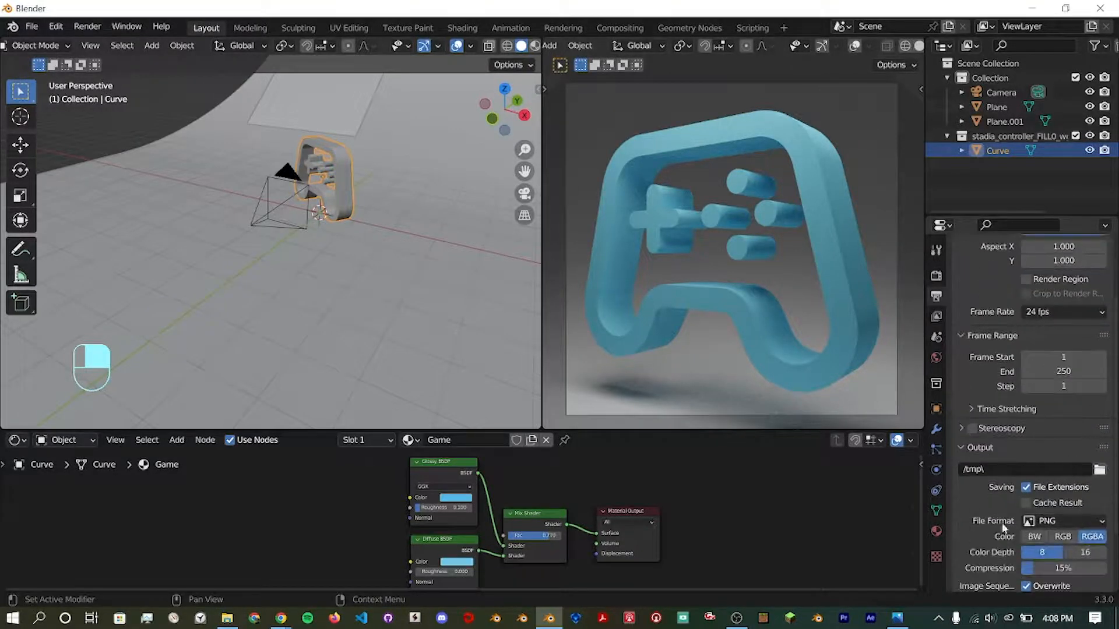
left_click(1043, 521)
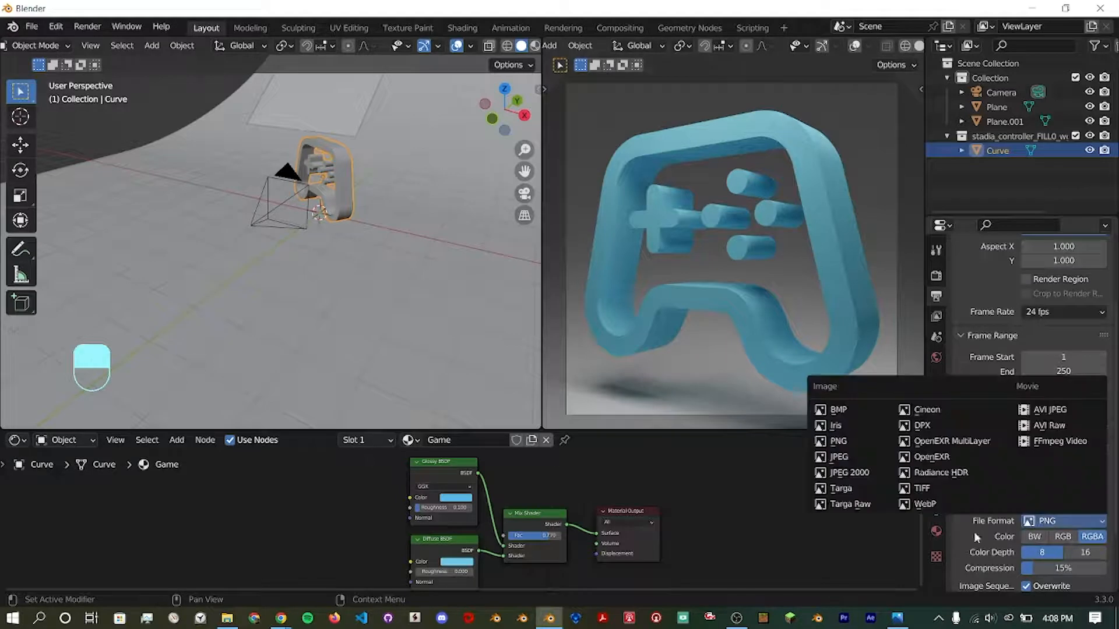
left_click(842, 489)
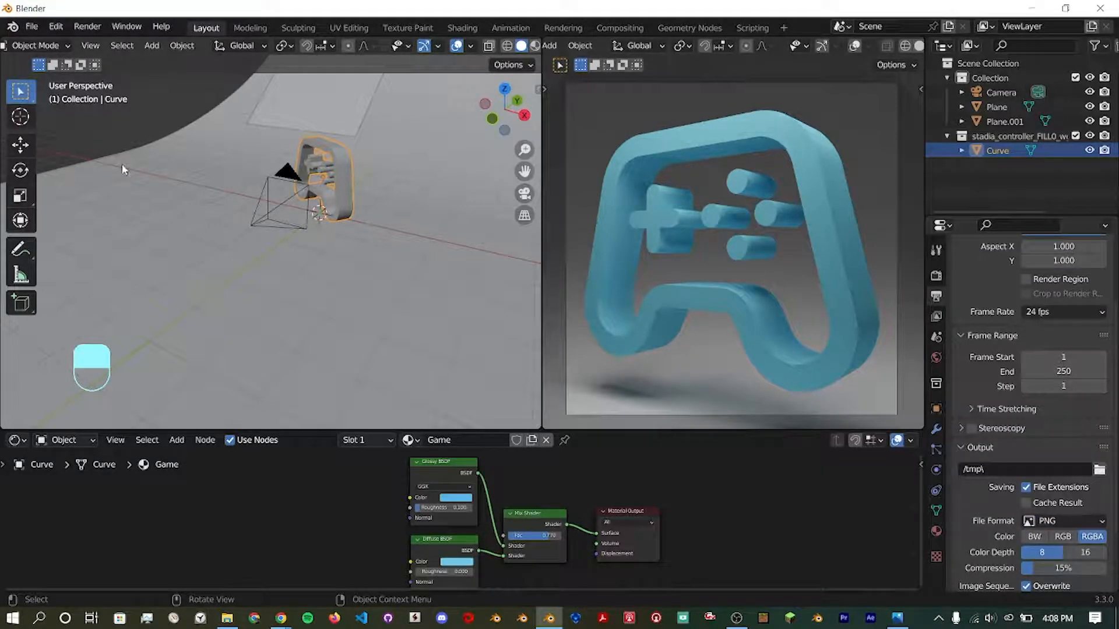
Render the scene as a still image and save the result as Game pad.png.
left_click(88, 26)
left_click(91, 43)
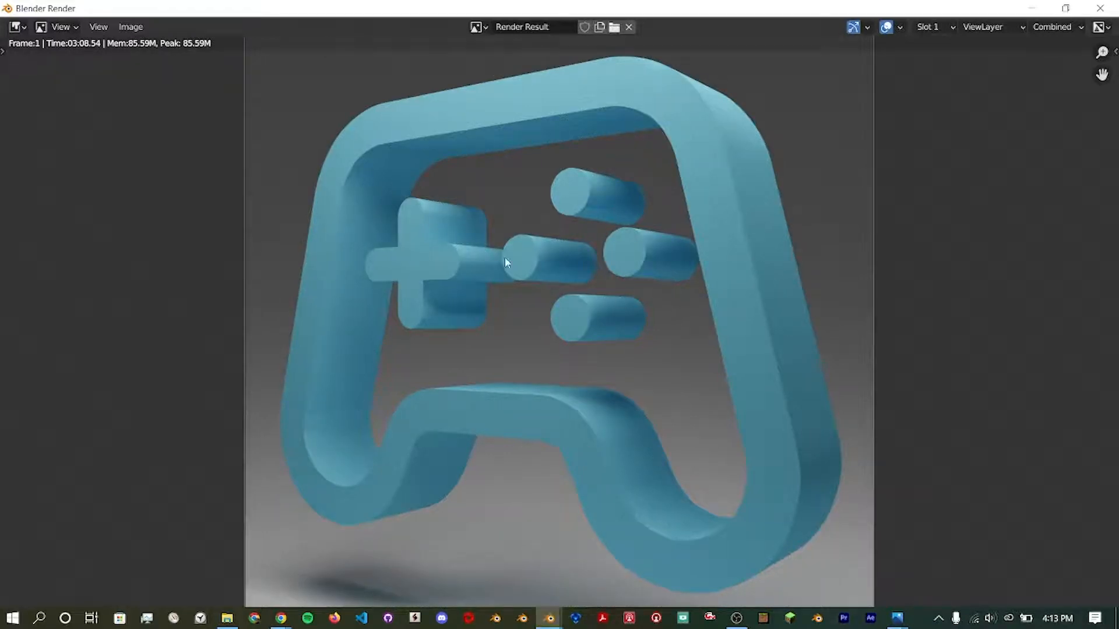
left_click(143, 29)
left_click(179, 127)
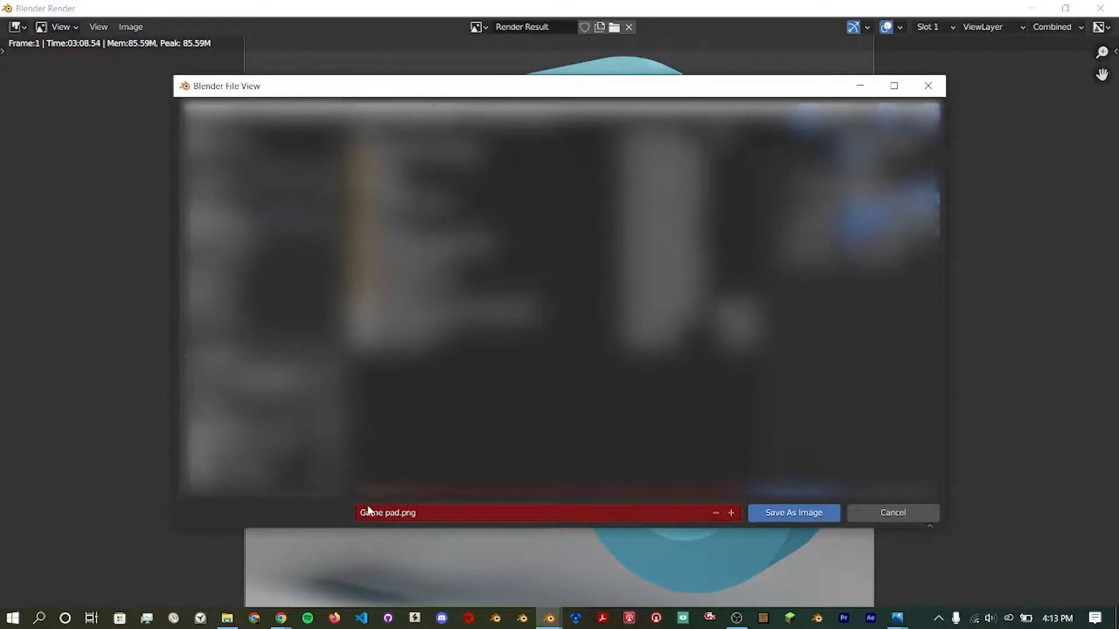
left_click(791, 515)
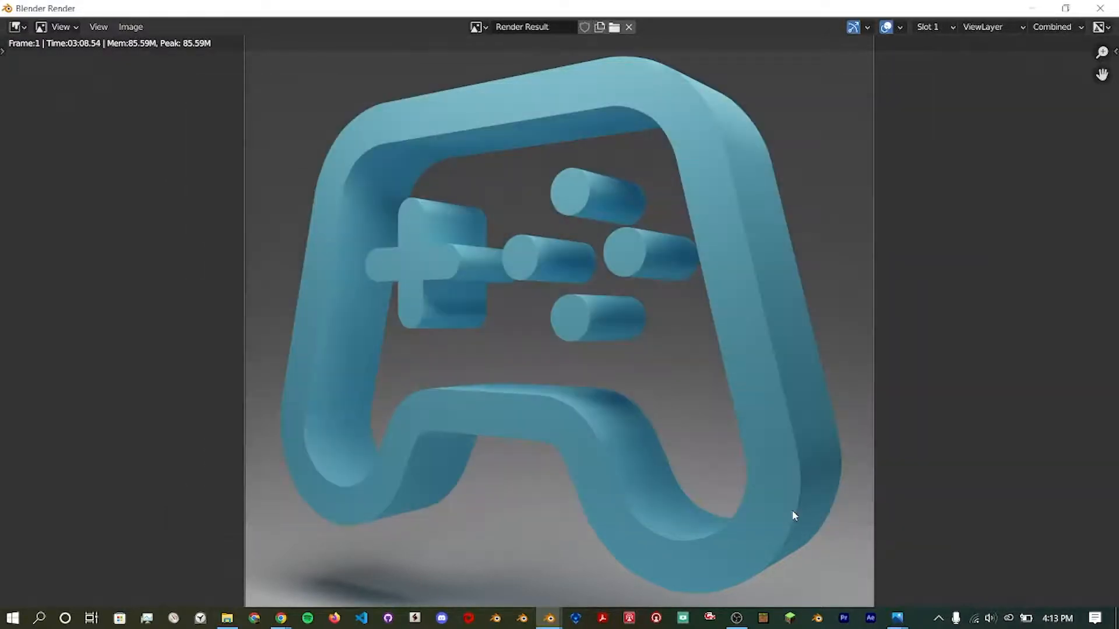